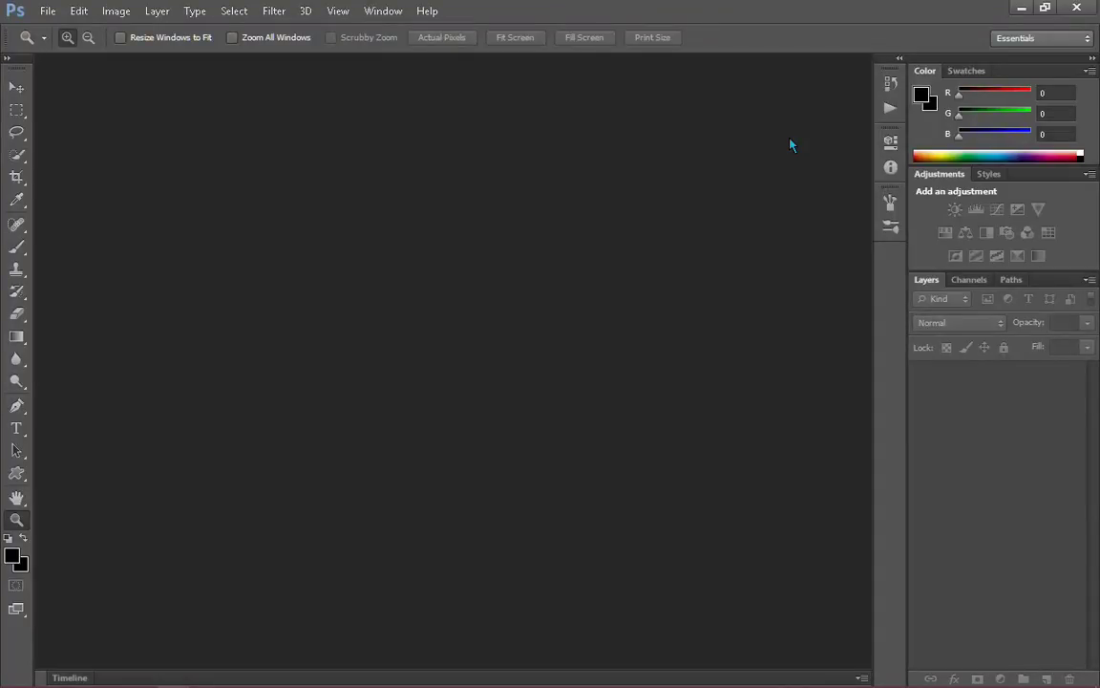
- Open FreeYTBannerByAstro.psd from the Desktop and dismiss the missing-fonts warning
key("alt+f")
key("Down")
key("Escape")
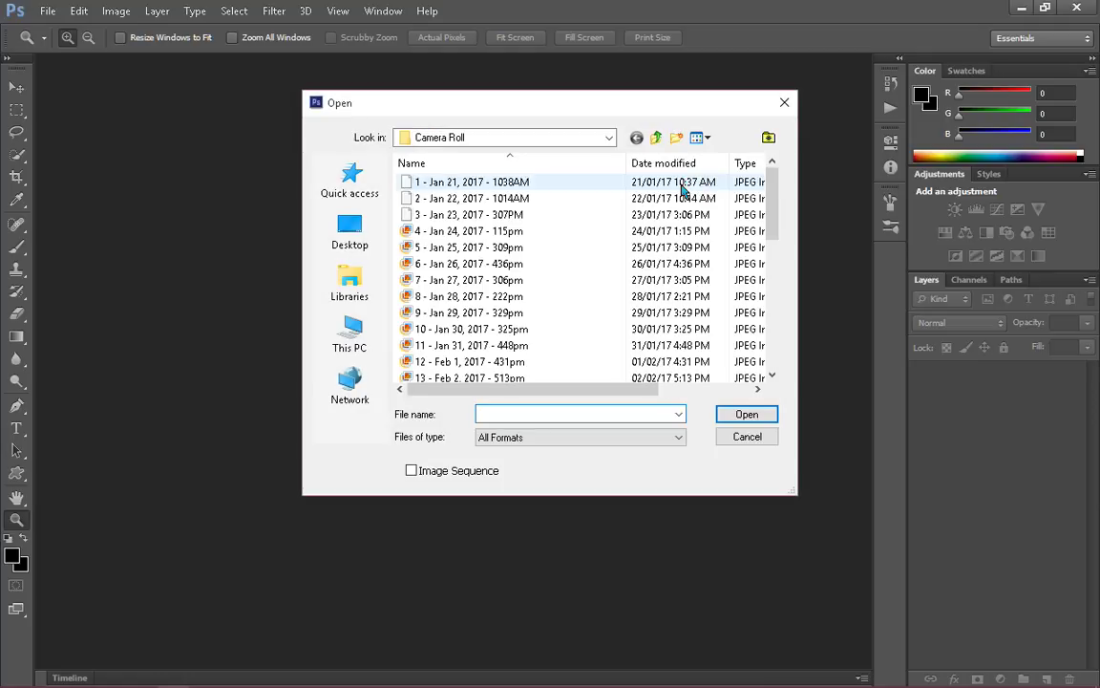
left_click(372, 247)
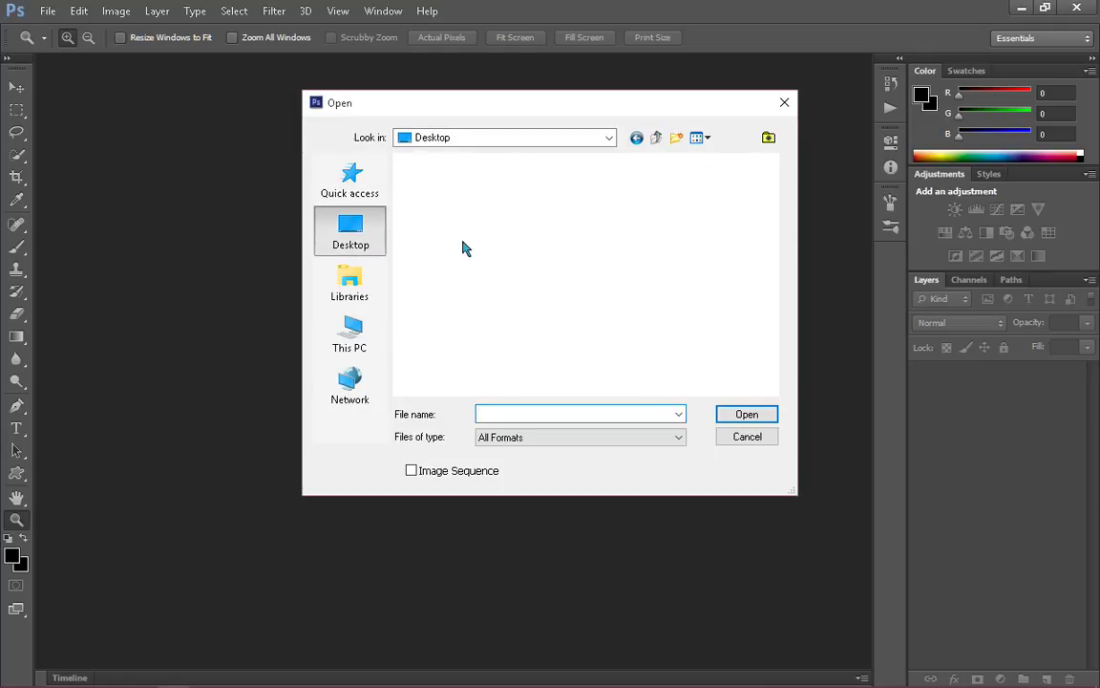
left_click_drag(774, 191, 770, 286)
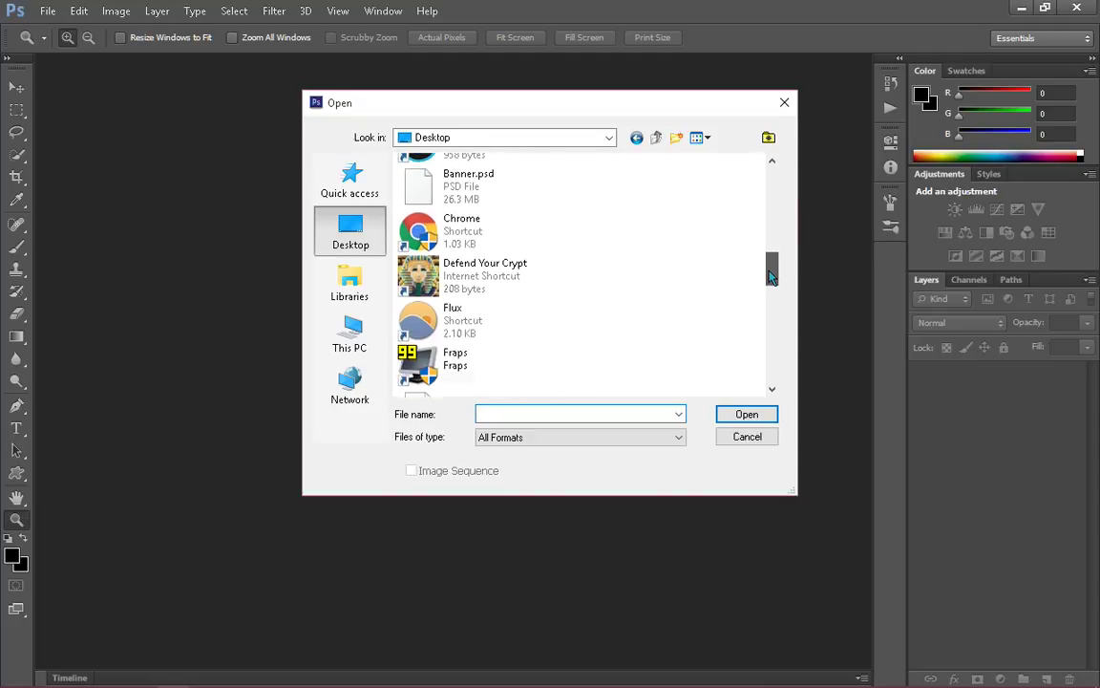
double_click(552, 319)
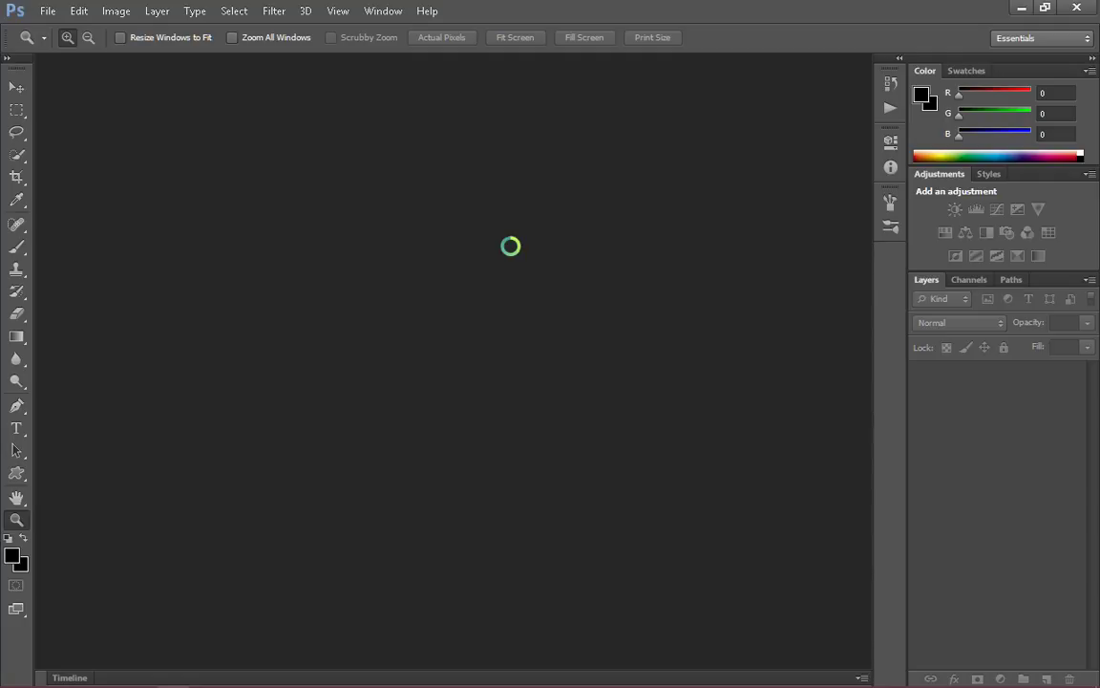
key("Return")
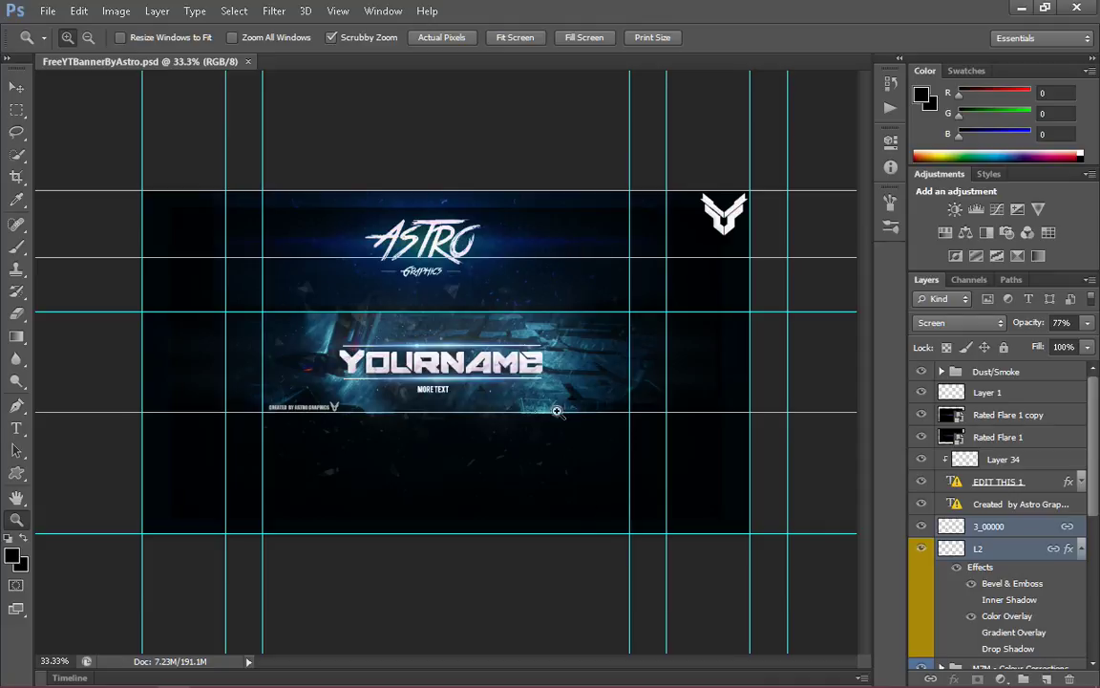
- Fit the whole banner on screen, zoom out slightly, and scroll the Layers panel to the Template group
right_click(391, 290)
left_click(430, 302)
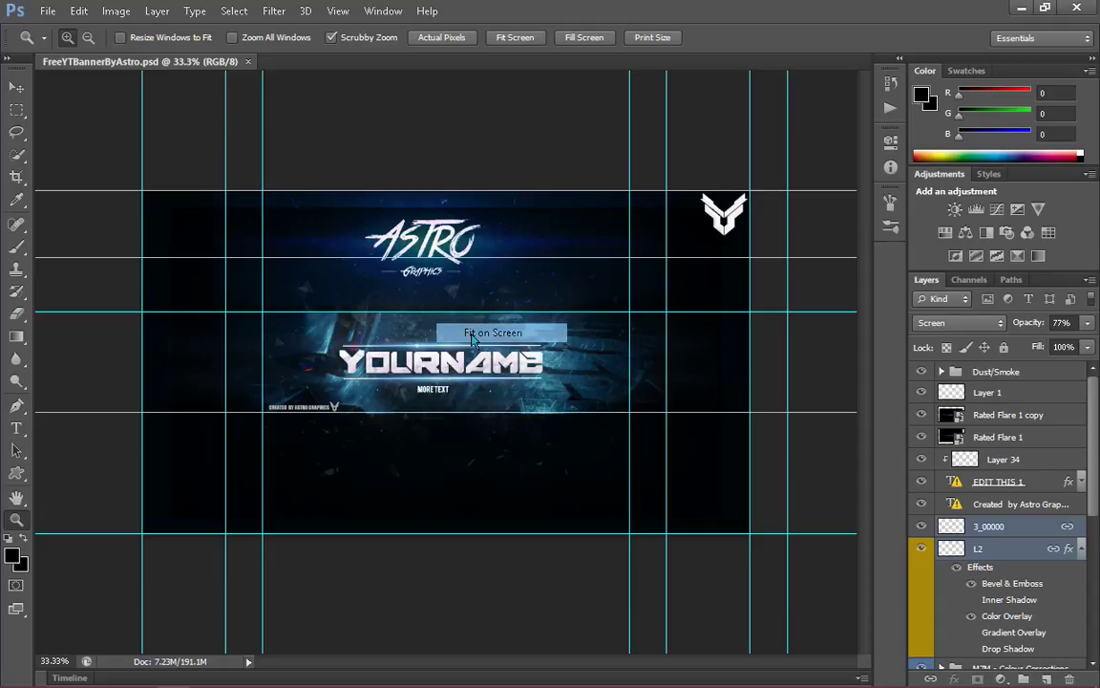
mouse_move(484, 338)
left_mouse_down()
mouse_move(448, 343)
mouse_move(462, 342)
left_mouse_up()
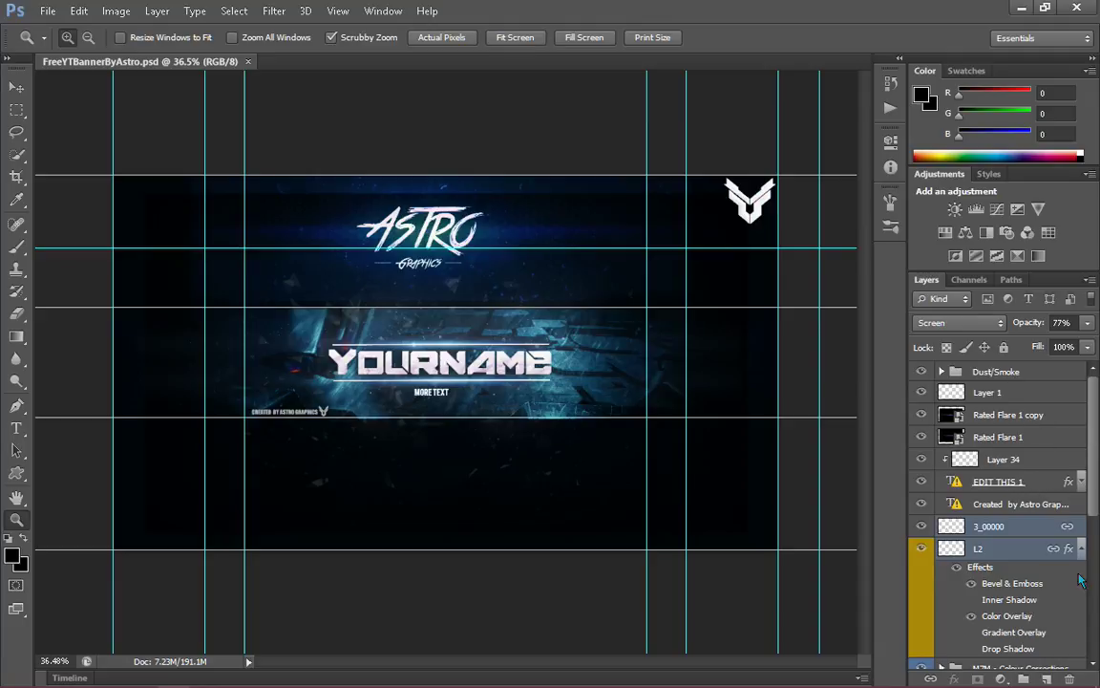
left_click_drag(1095, 429, 1096, 484)
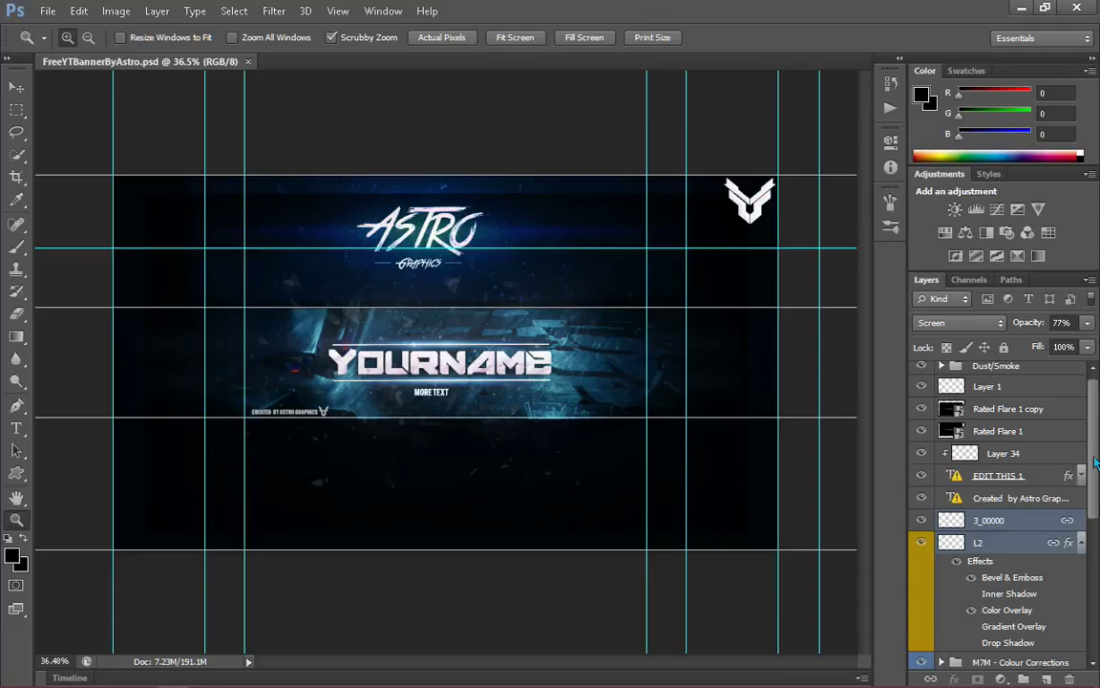
left_click_drag(1096, 491, 1092, 515)
left_click_drag(1085, 577, 1083, 600)
- Toggle visibility of the Template and custom logos groups to compare the banner views
left_click(921, 484)
left_click(921, 484)
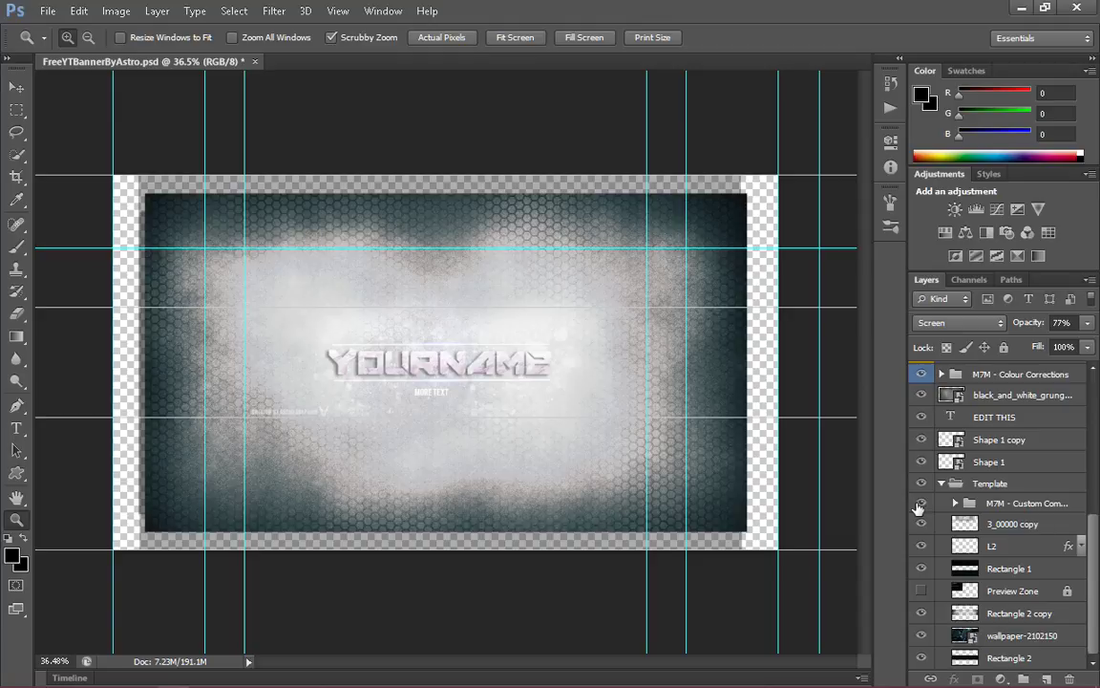
left_click(918, 513)
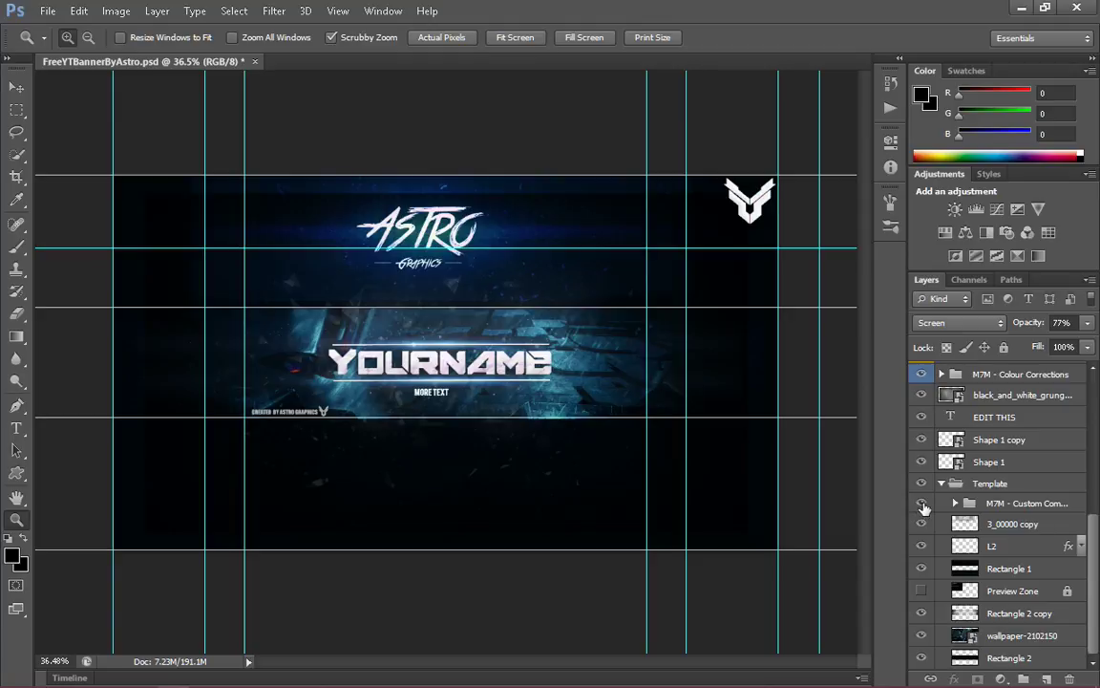
left_click(932, 504)
- Expand the M7M custom logos group, unlock and reposition the Rules layer, then hide the group
left_click(955, 503)
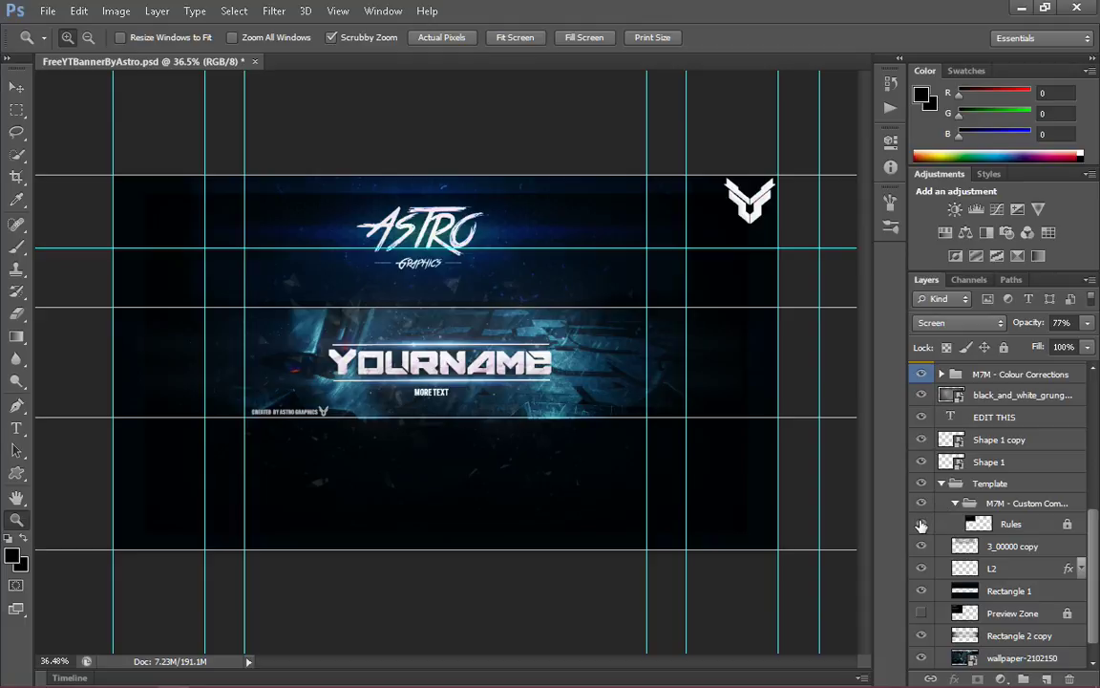
left_click(922, 525)
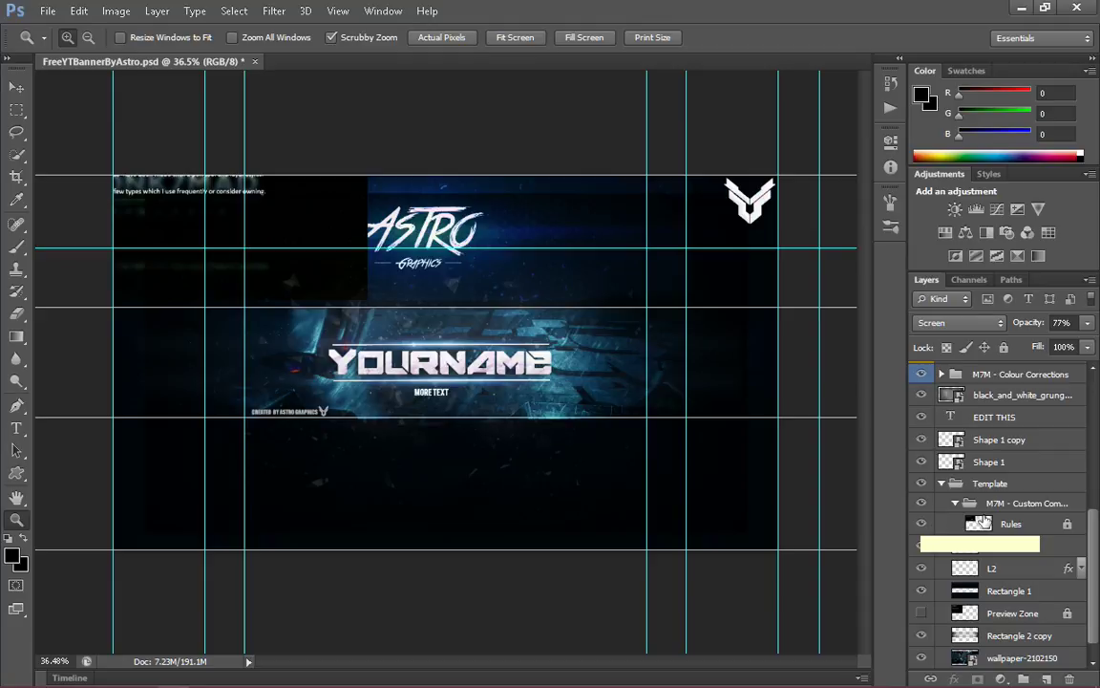
left_click(940, 523)
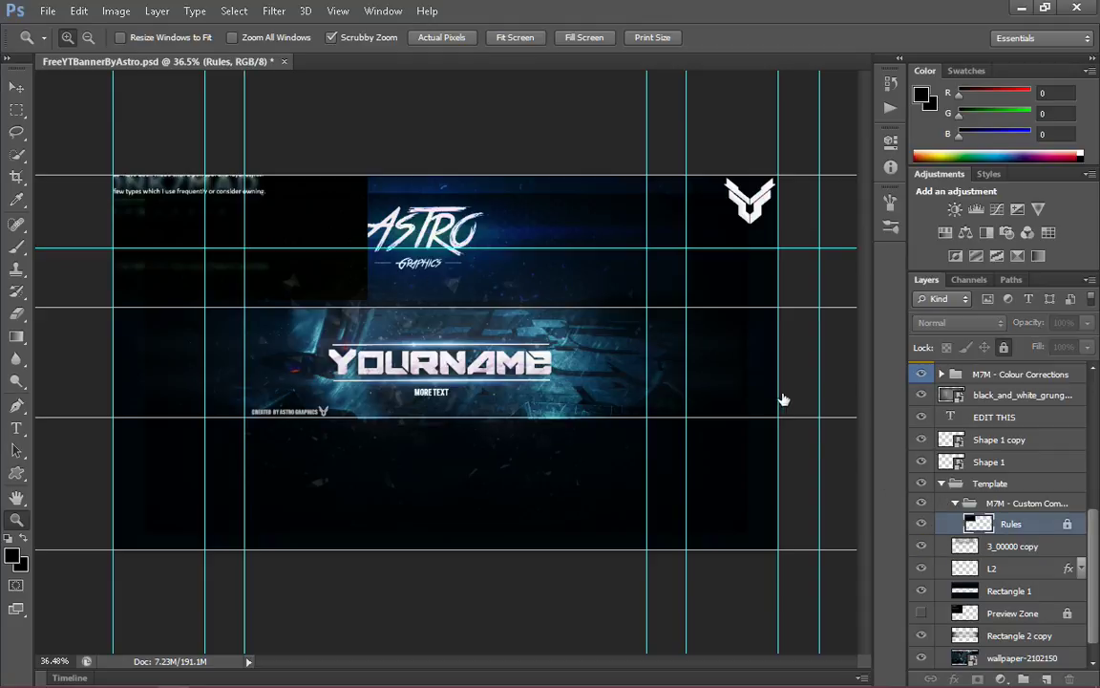
key("v")
left_click(1004, 347)
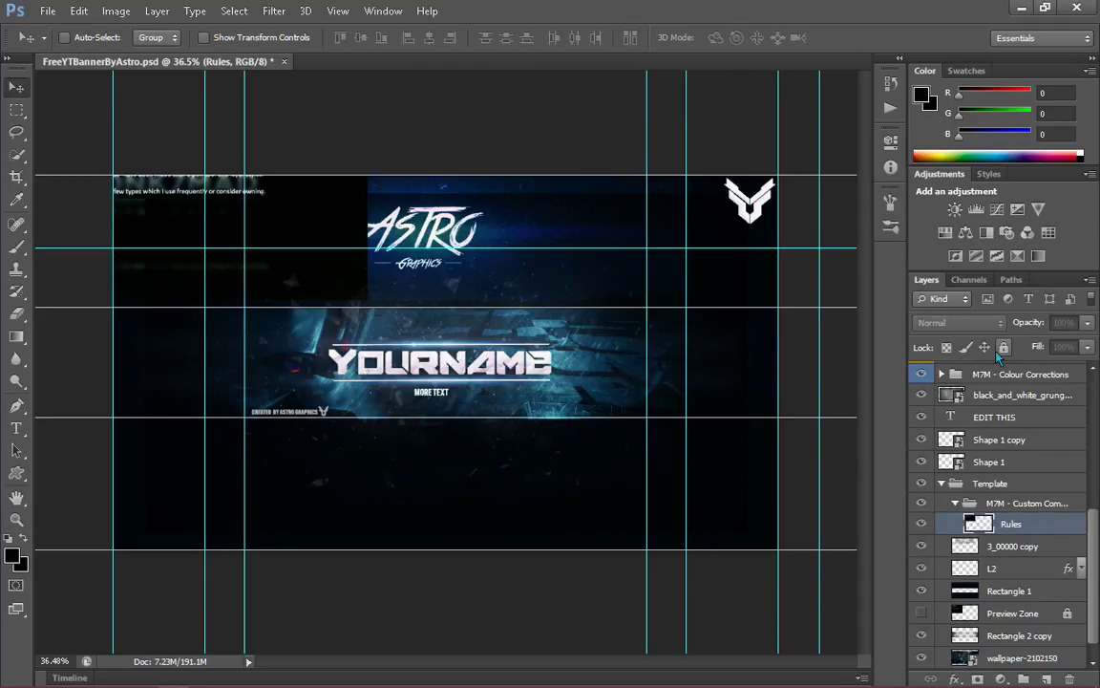
mouse_move(613, 428)
left_mouse_down()
mouse_move(663, 478)
mouse_move(614, 503)
mouse_move(649, 514)
mouse_move(615, 504)
mouse_move(628, 501)
left_mouse_up()
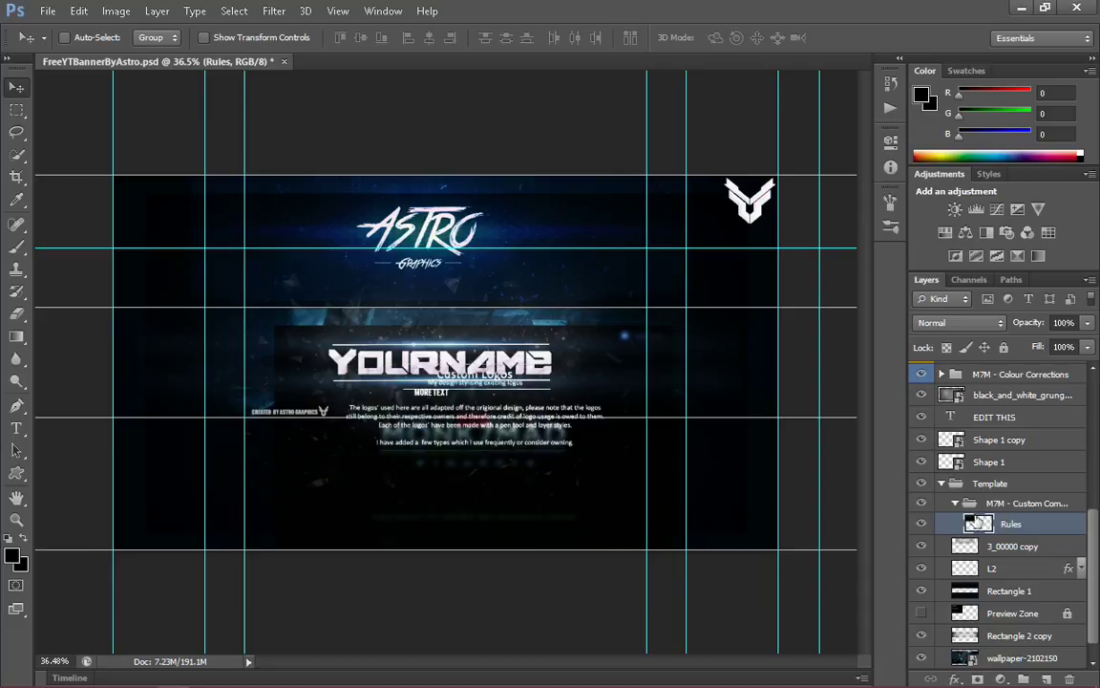
left_click(923, 504)
left_click(943, 483)
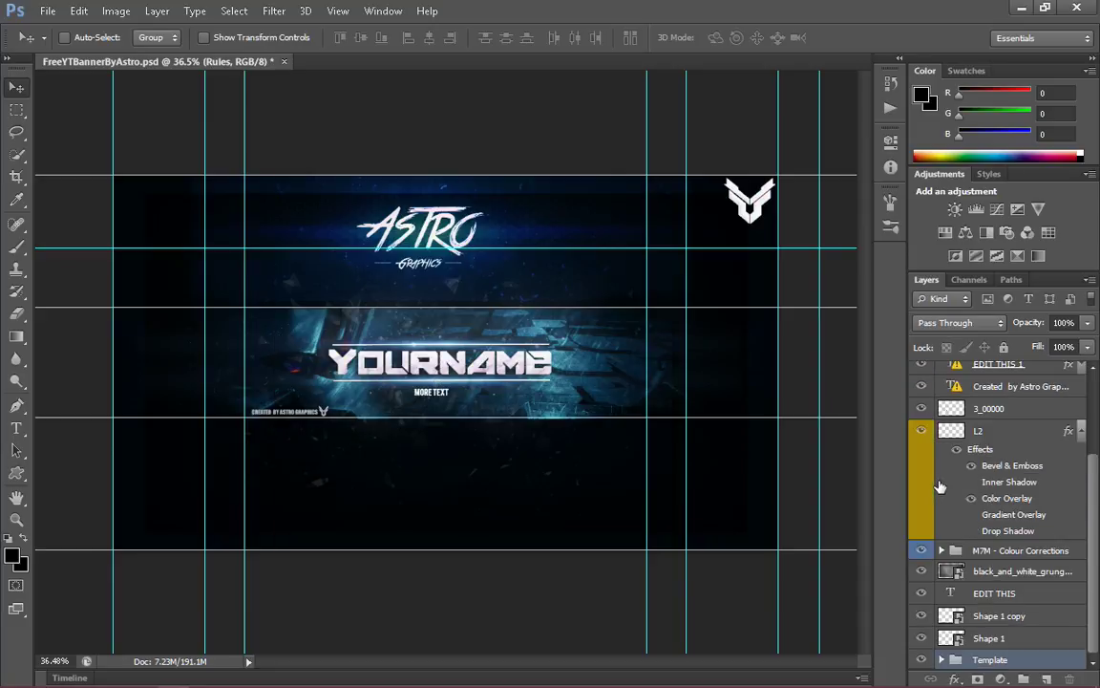
left_click(1081, 431)
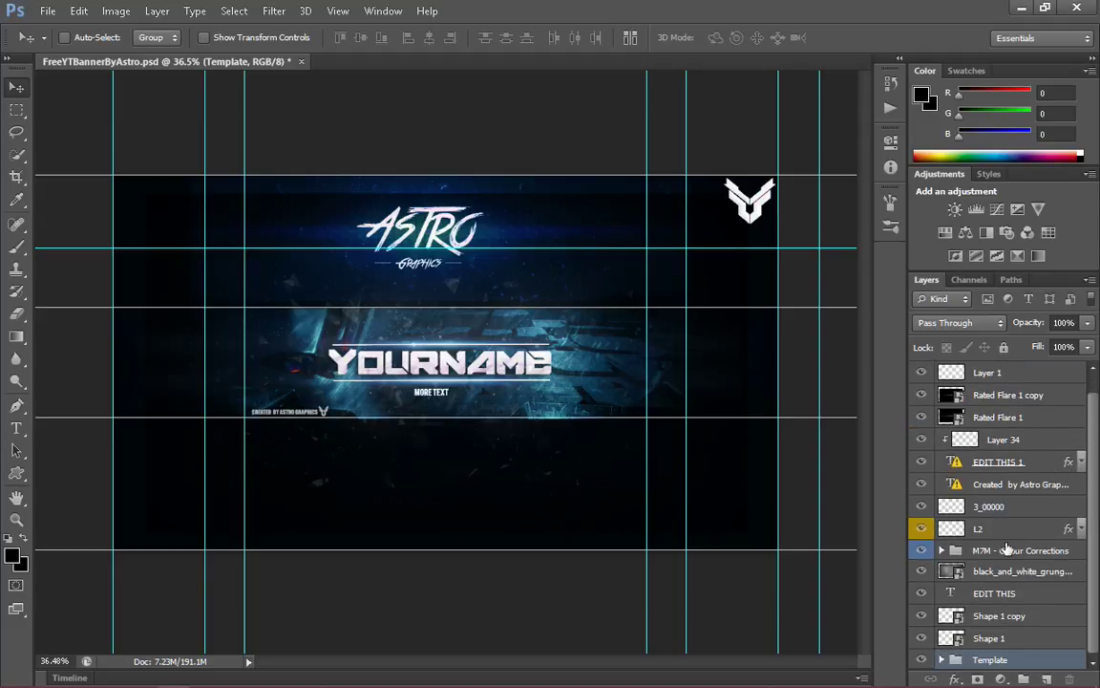
- Begin editing the YOURNAME headline on the EDIT THIS 1 layer, accepting font substitution
scroll(907, 494, "up", 1)
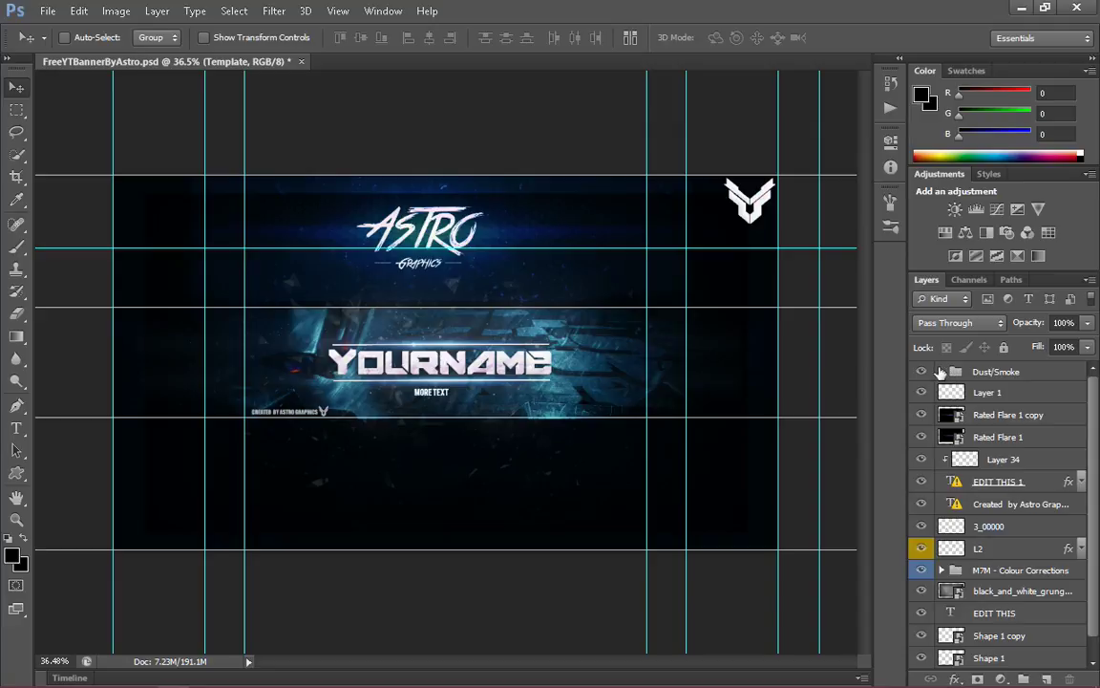
left_click(1036, 490)
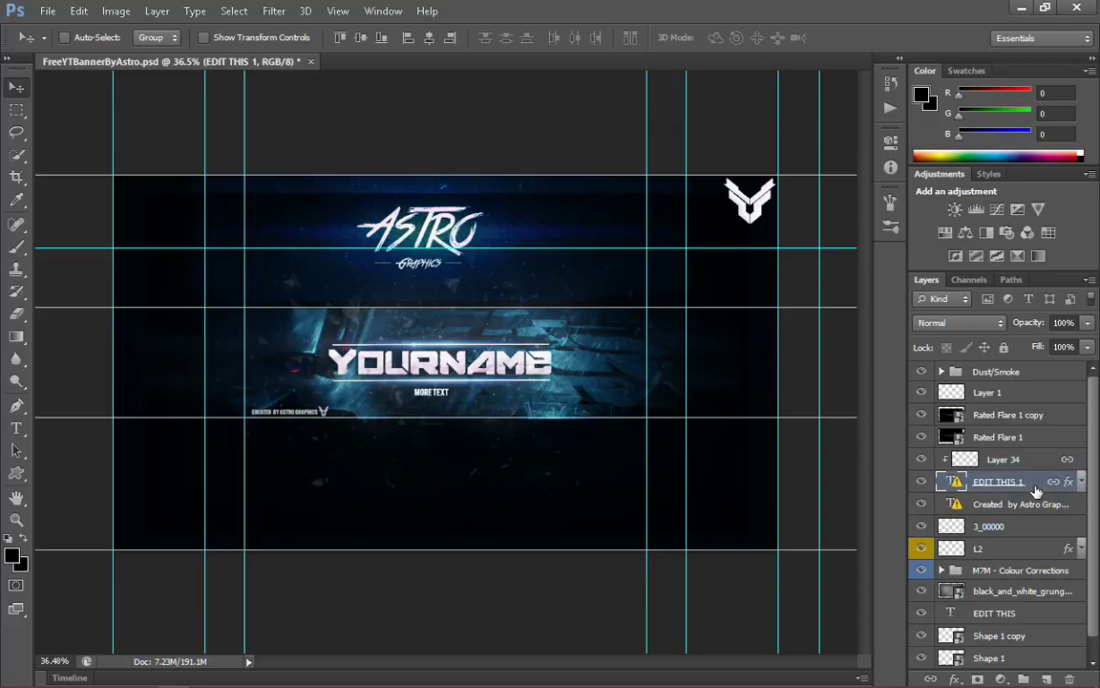
key("t")
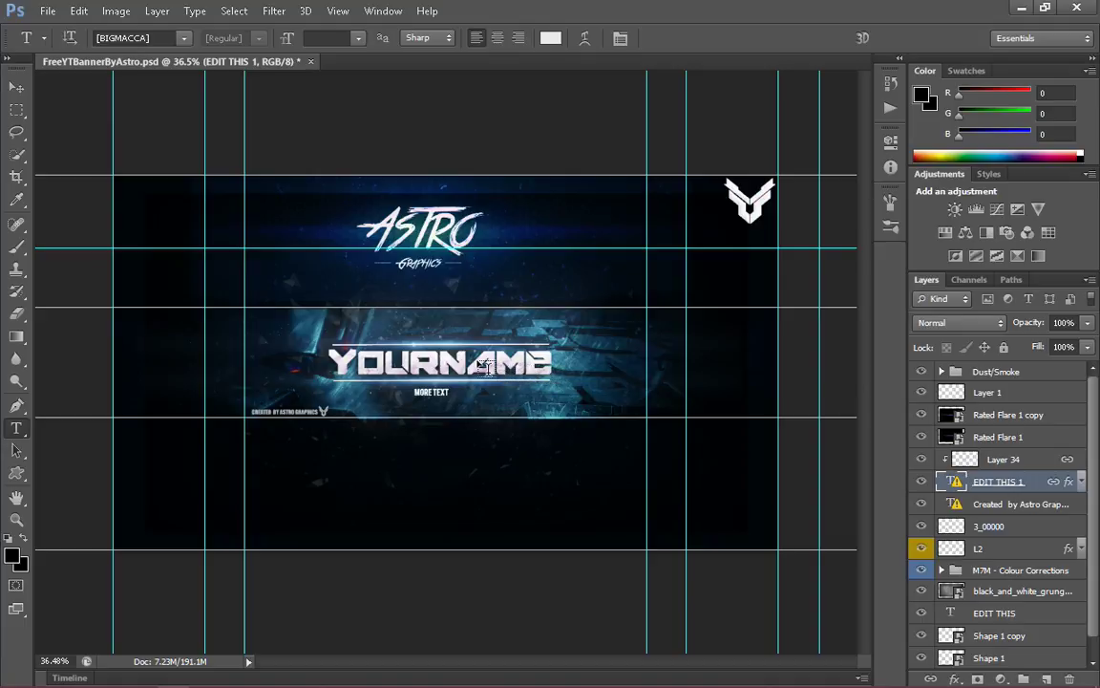
left_click(395, 359)
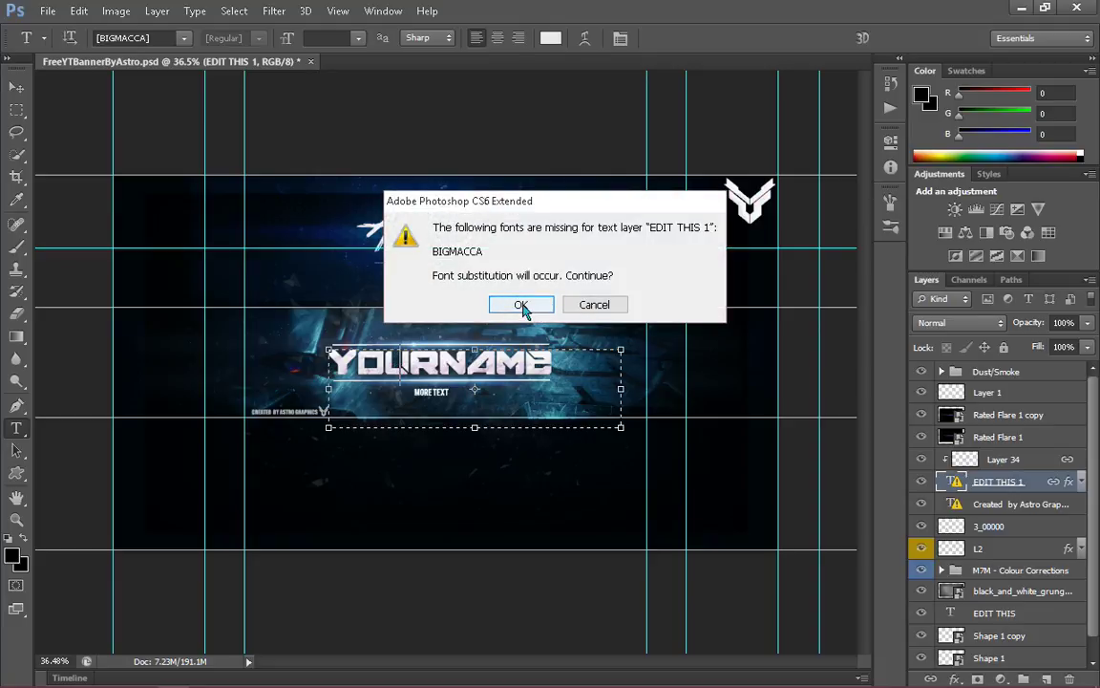
left_click(520, 304)
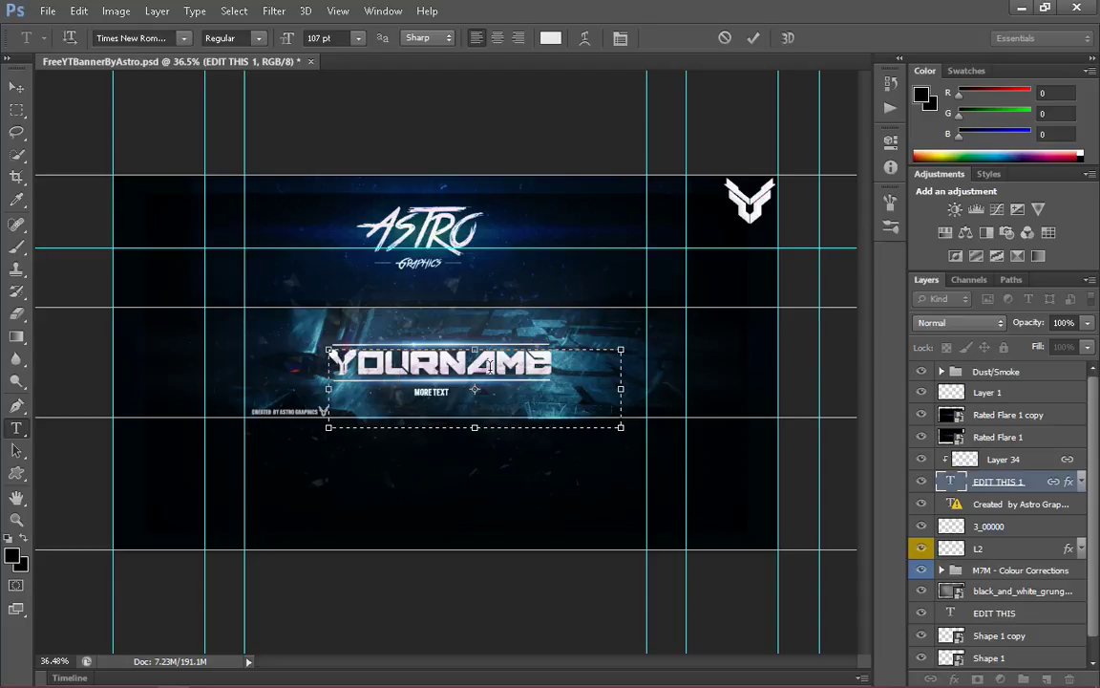
- Replace 'Yourname' with 'StormehGames' and select all of the new text
left_click_drag(468, 368, 321, 375)
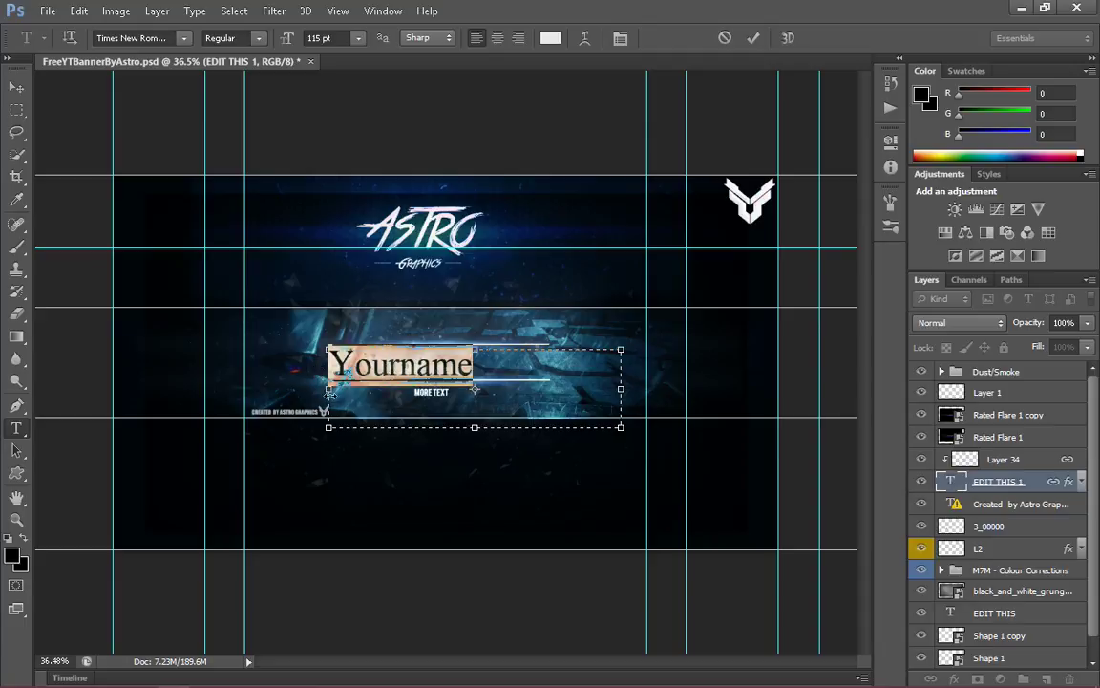
left_click(329, 391)
type("StormehGames")
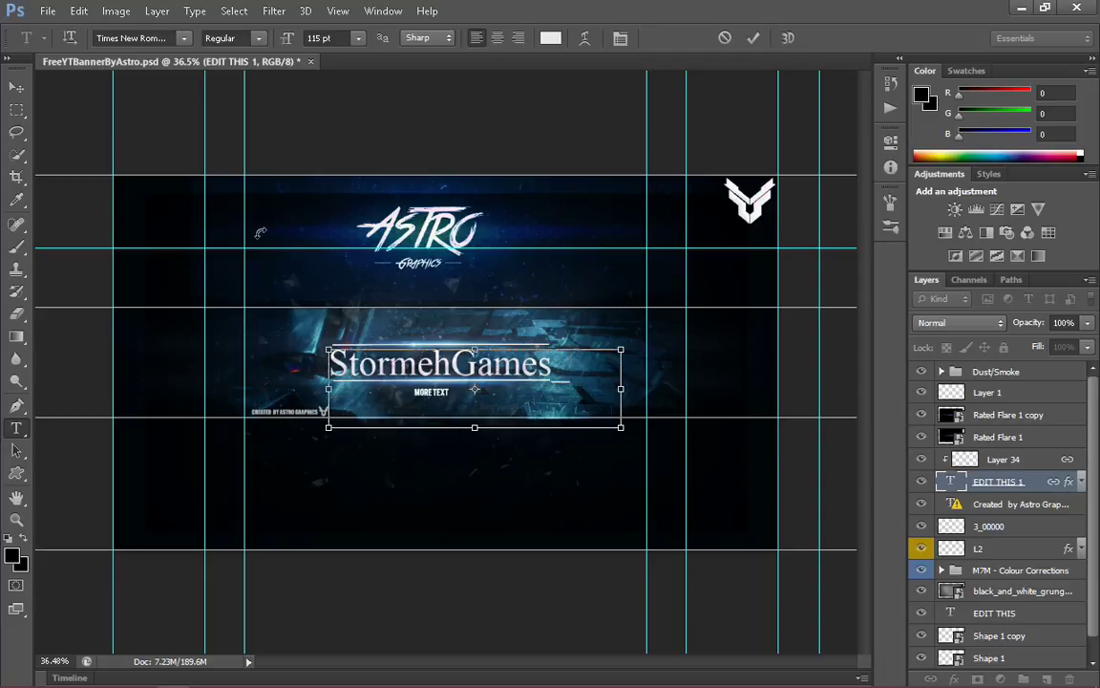
key("ctrl+a")
- Set the StormehGames title to the Redoura Alt One script font, commit it, and select the whole canvas
left_click(182, 41)
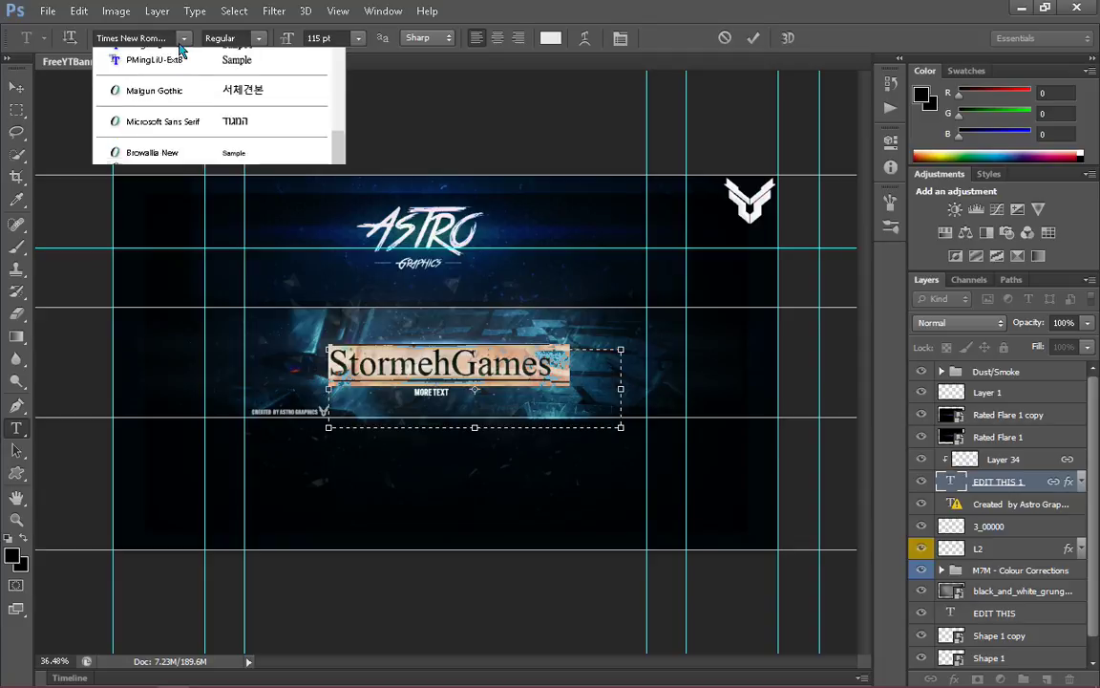
left_click_drag(336, 541, 325, 403)
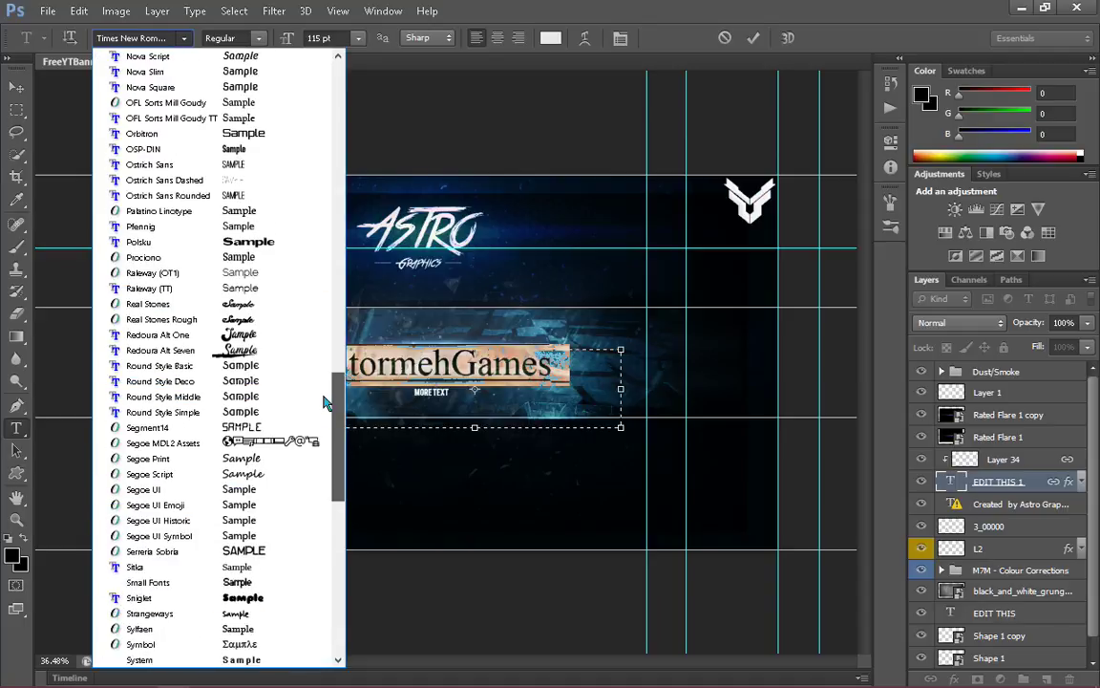
left_click(269, 349)
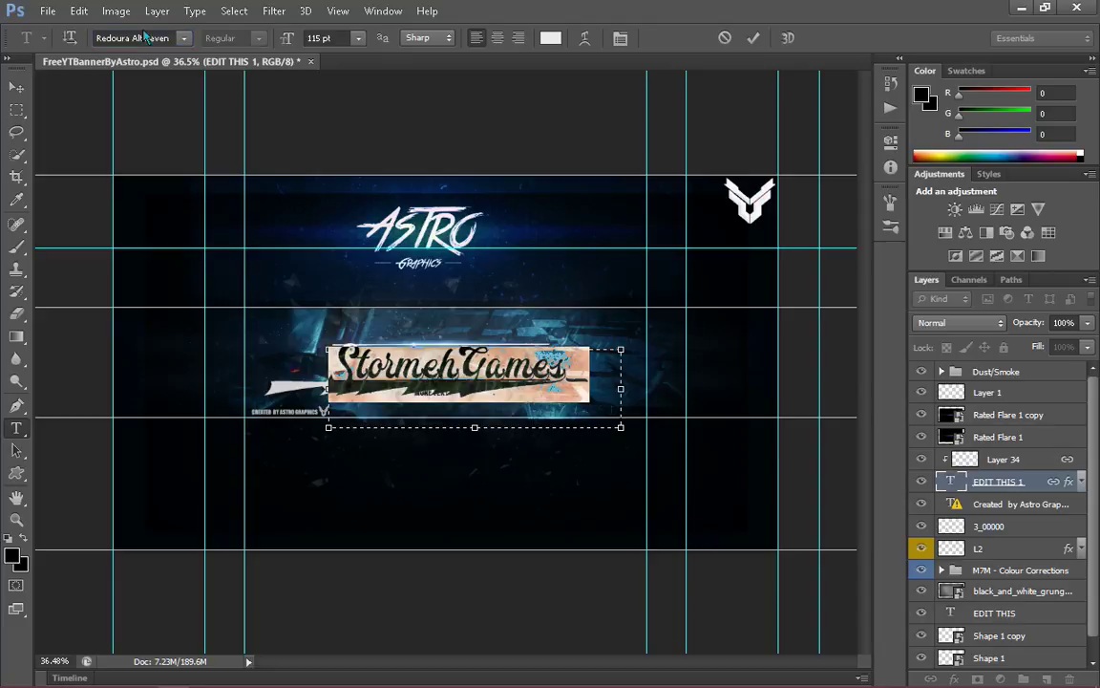
left_click(183, 40)
scroll(143, 153, "up", 1)
left_click(143, 81)
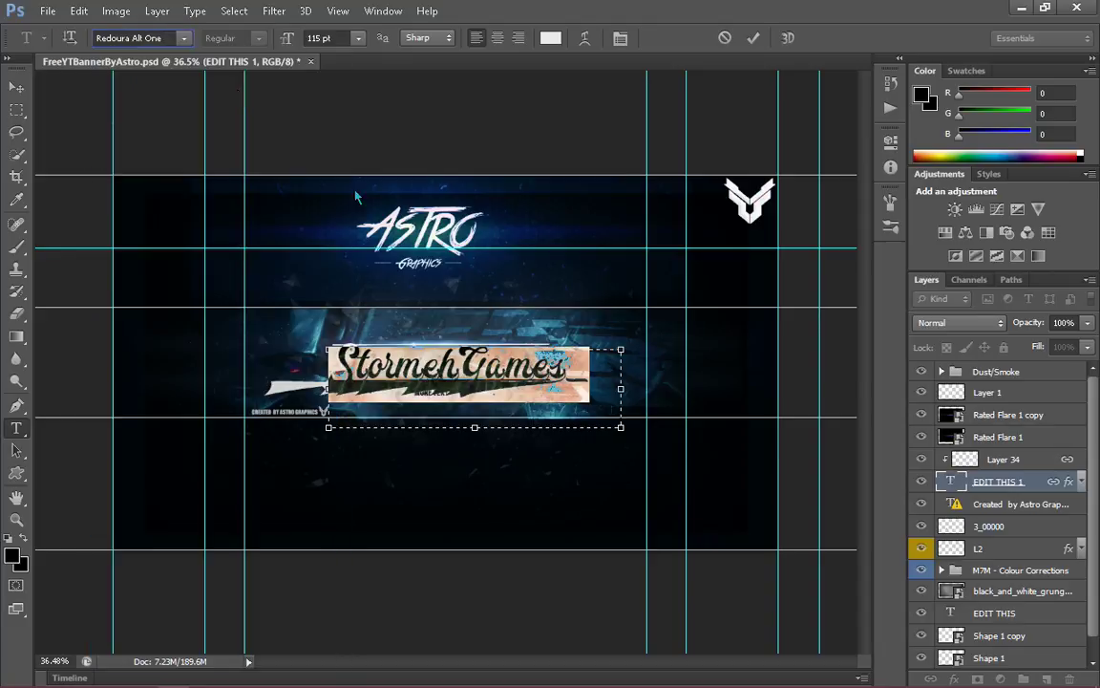
left_click(557, 365)
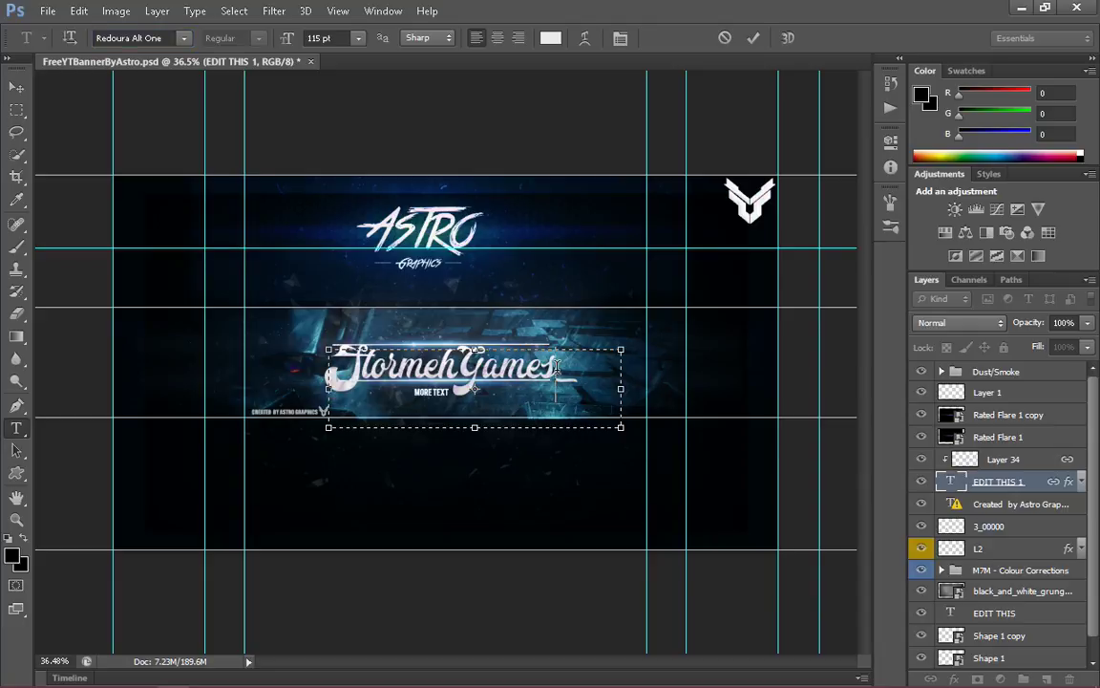
left_click(1037, 491)
key("ctrl+a")
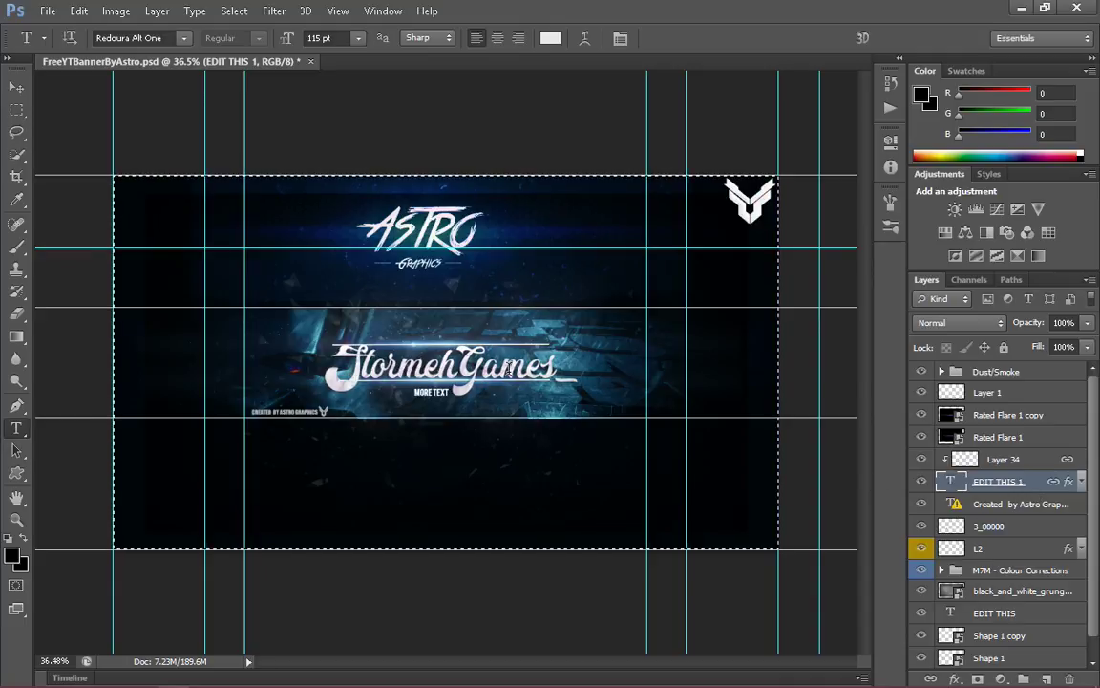
- Align StormehGames to the canvas horizontal and vertical centres, nudge it lower, then deselect
key("v")
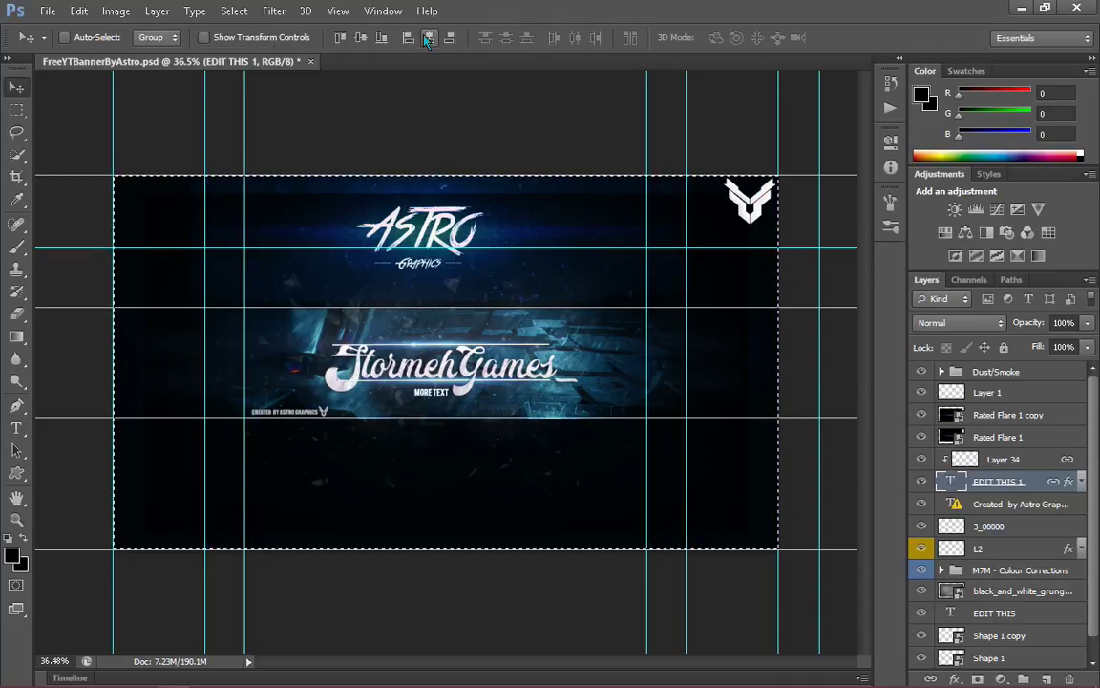
left_click(427, 38)
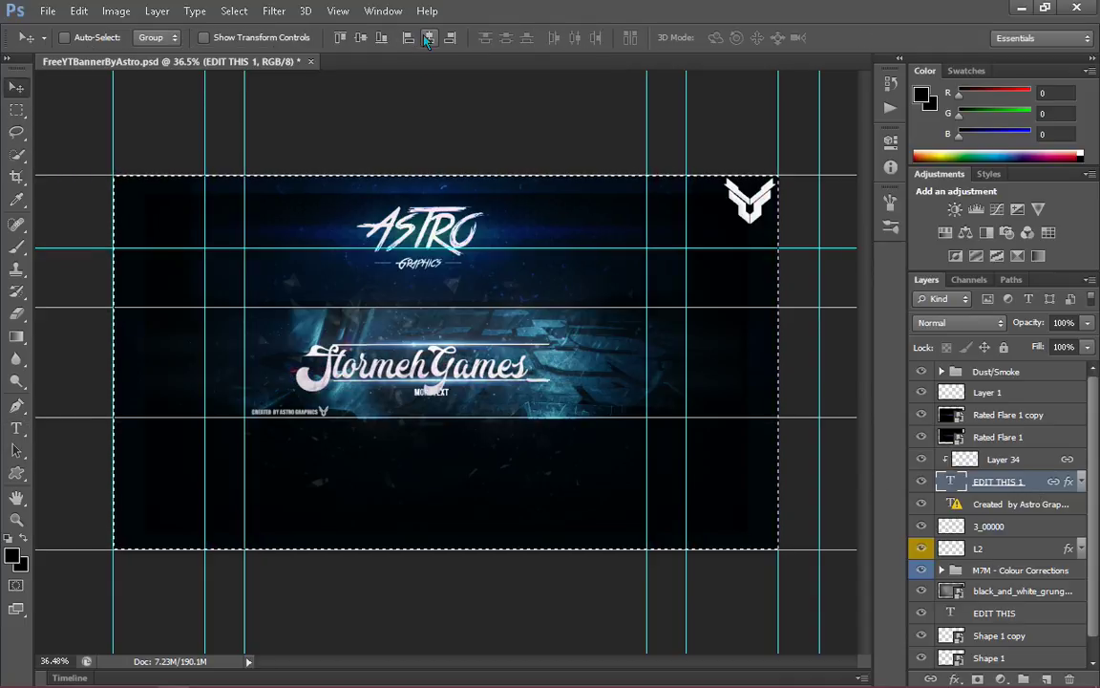
left_click(362, 39)
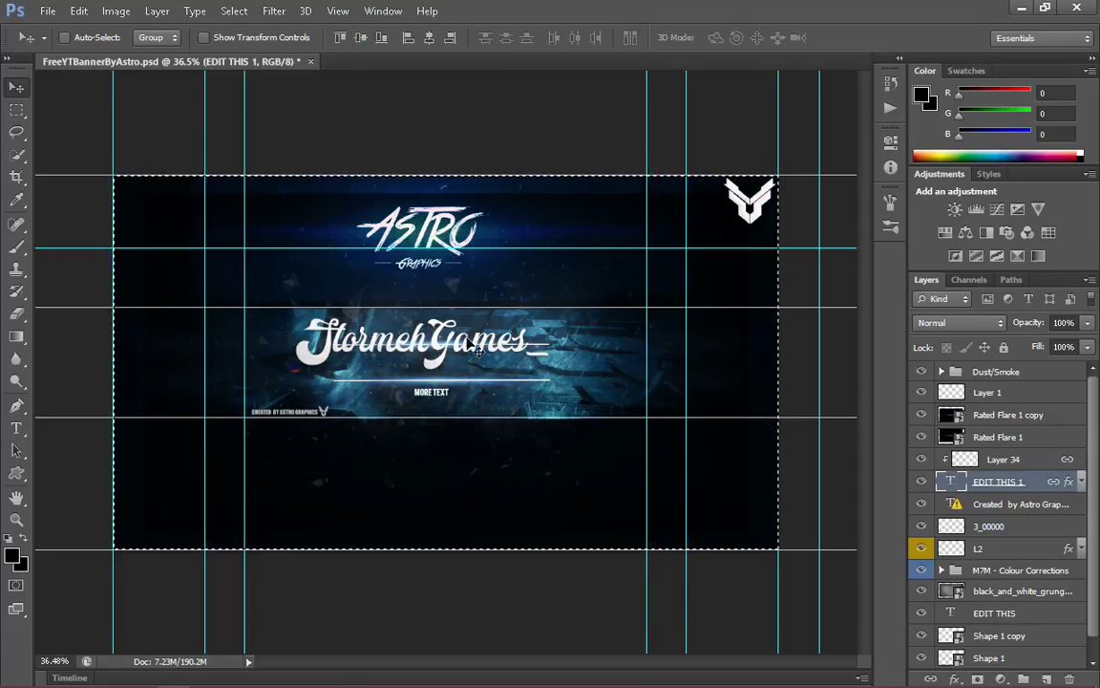
mouse_move(475, 349)
left_mouse_down()
mouse_move(468, 361)
mouse_move(496, 368)
mouse_move(486, 368)
left_mouse_up()
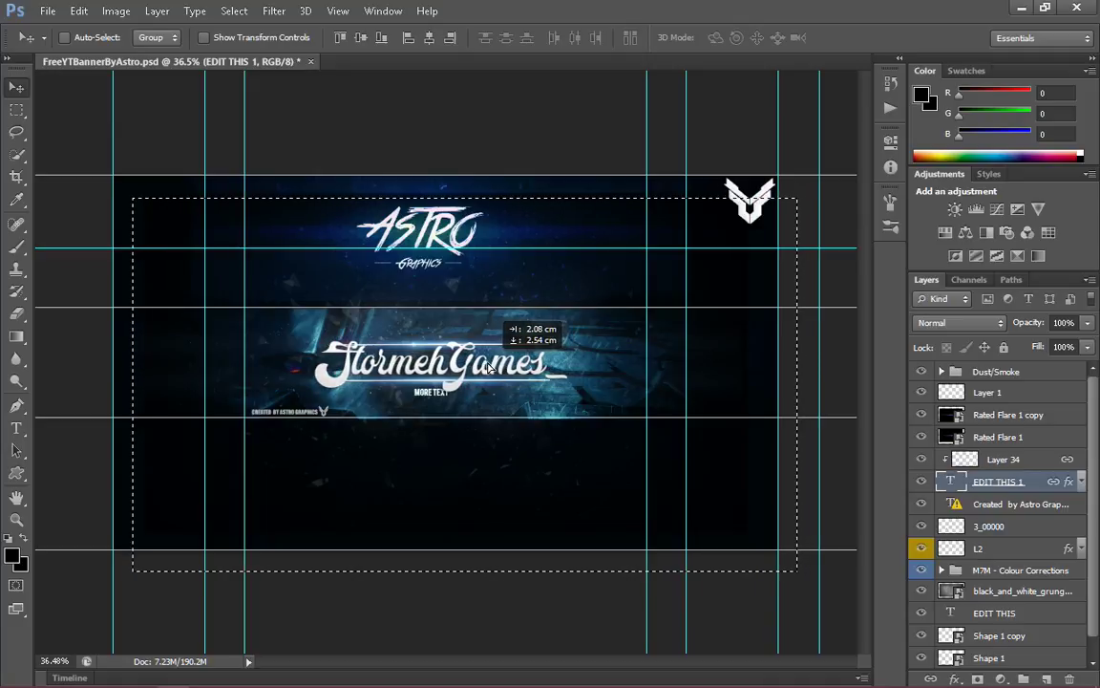
key("ctrl+d")
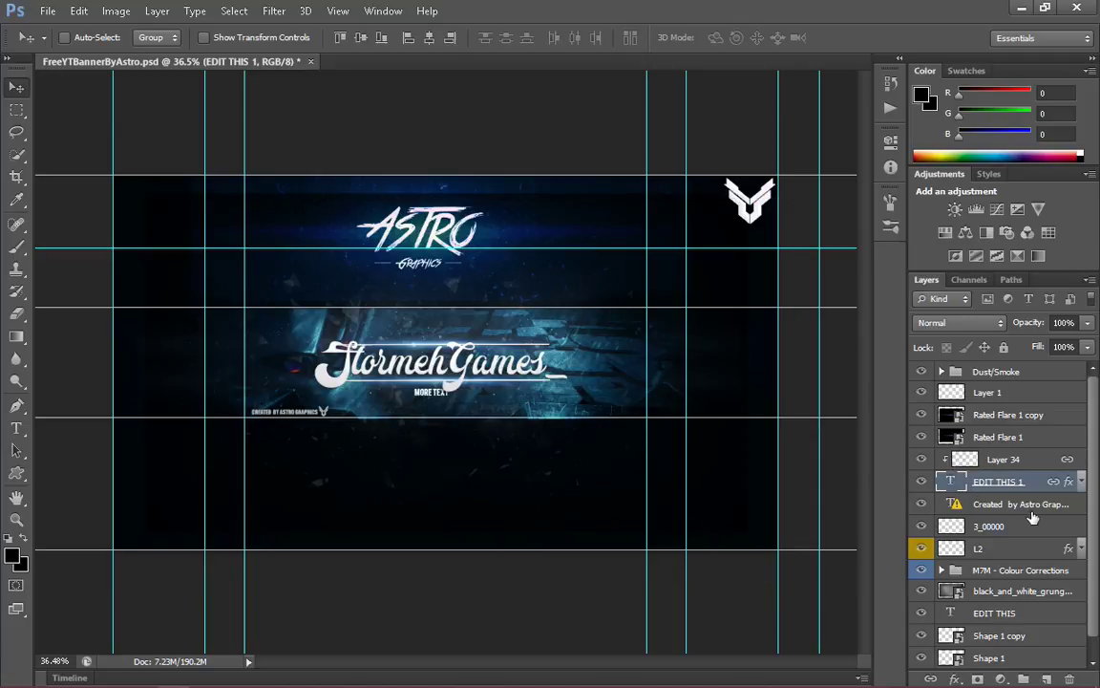
- Delete the Created by Astro Graphics credit layer
left_click(998, 508)
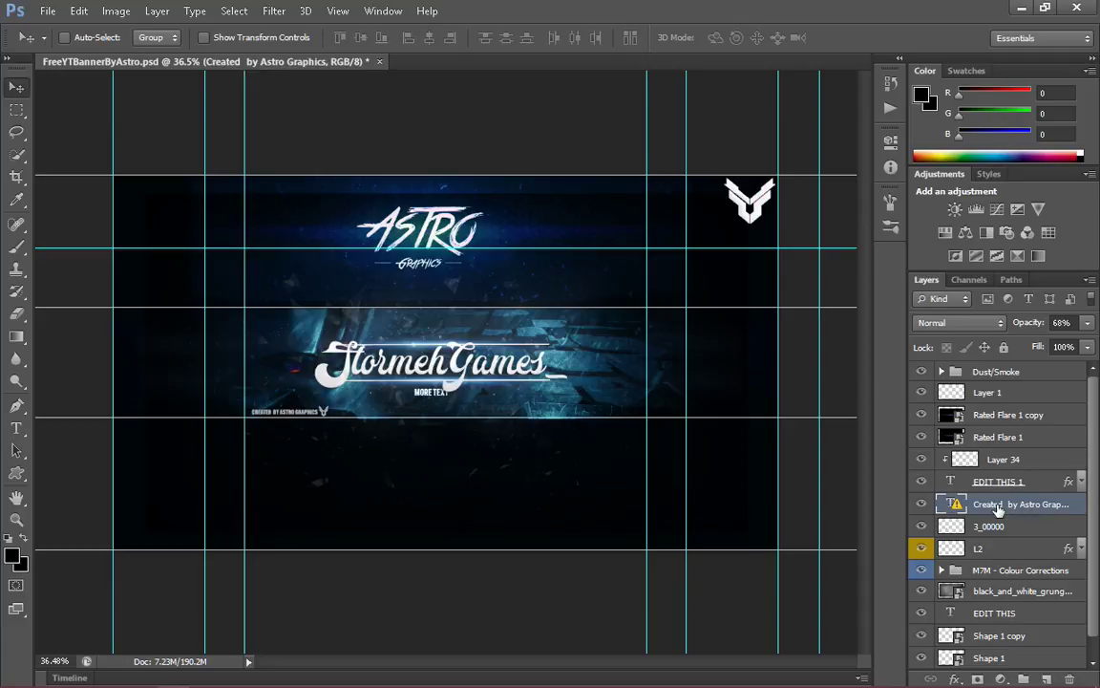
right_click(998, 508)
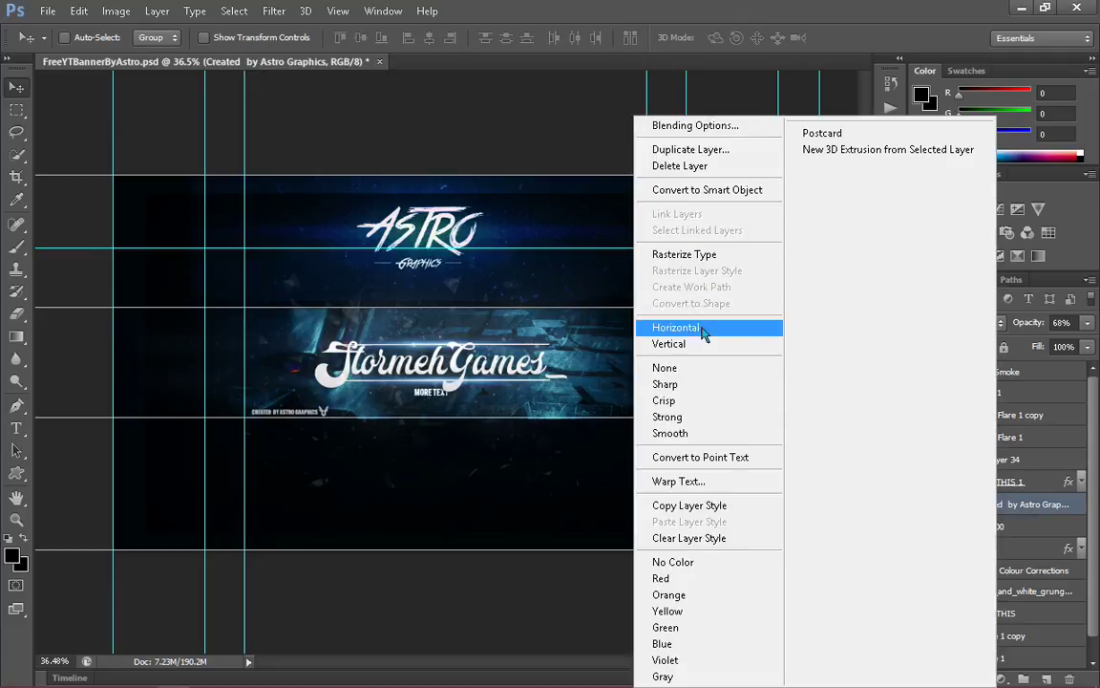
left_click(680, 166)
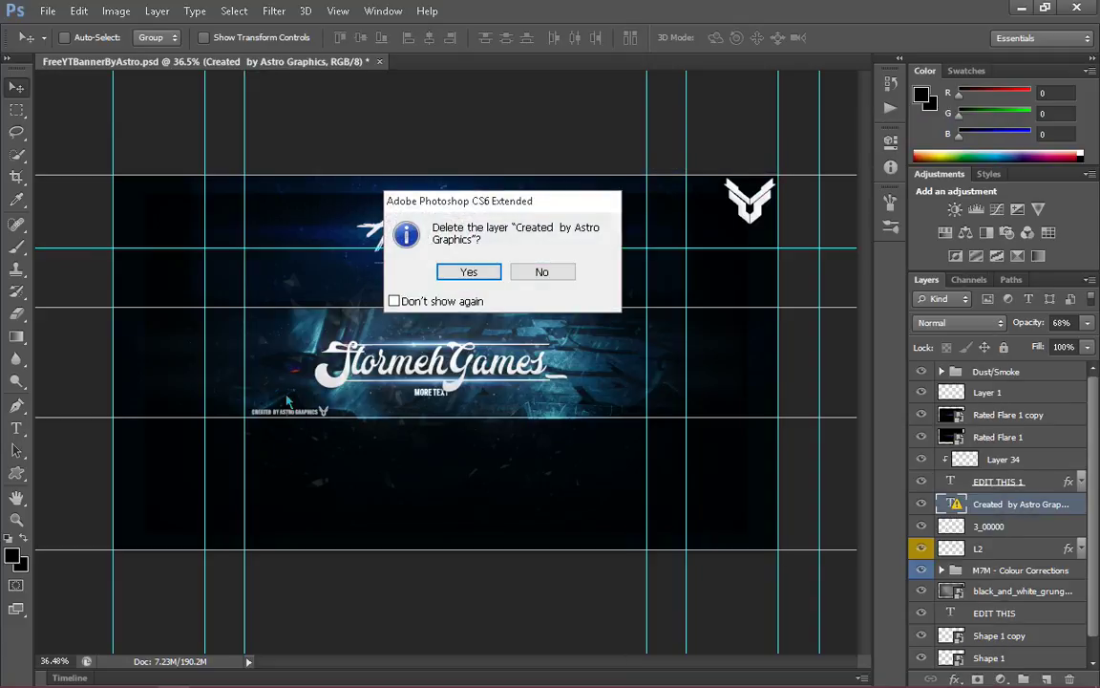
left_click(468, 274)
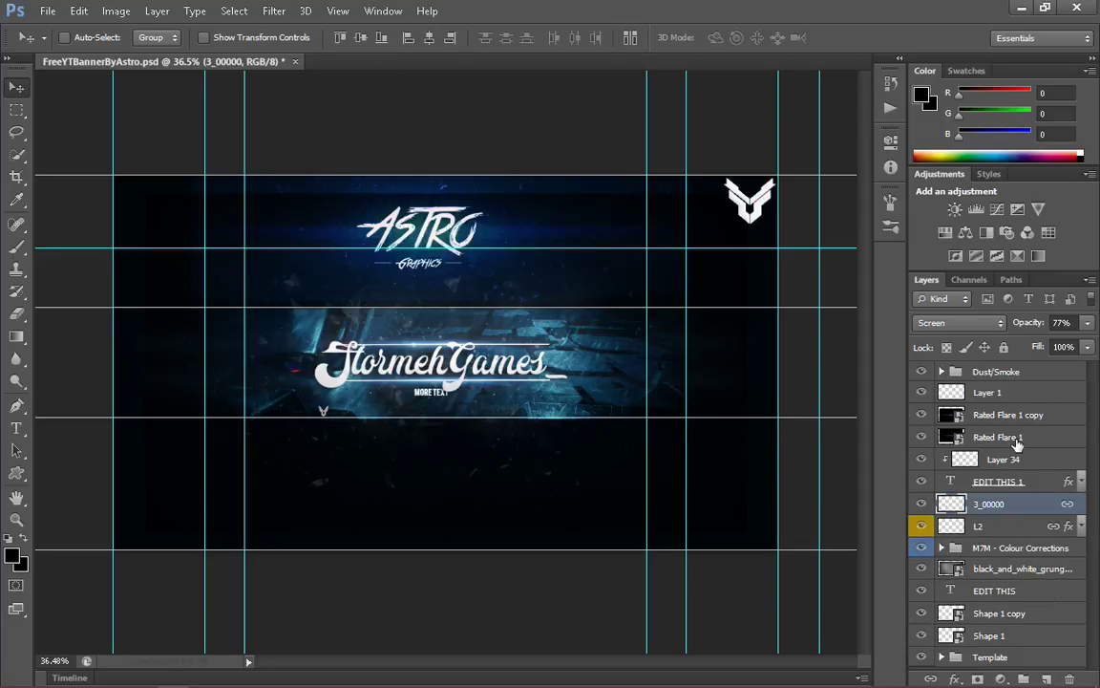
- Change the EDIT THIS subtitle from MORE TEXT to 'ALL YOU NEED' and commit it
left_click(1025, 592)
key("t")
left_click(428, 392)
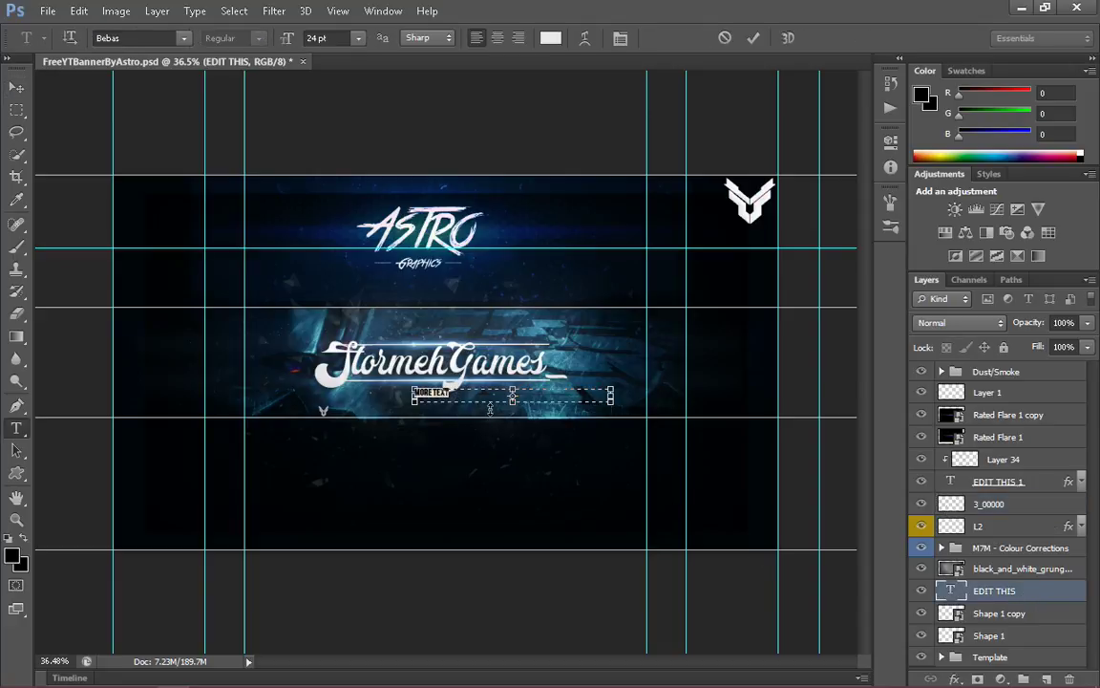
key("Left")
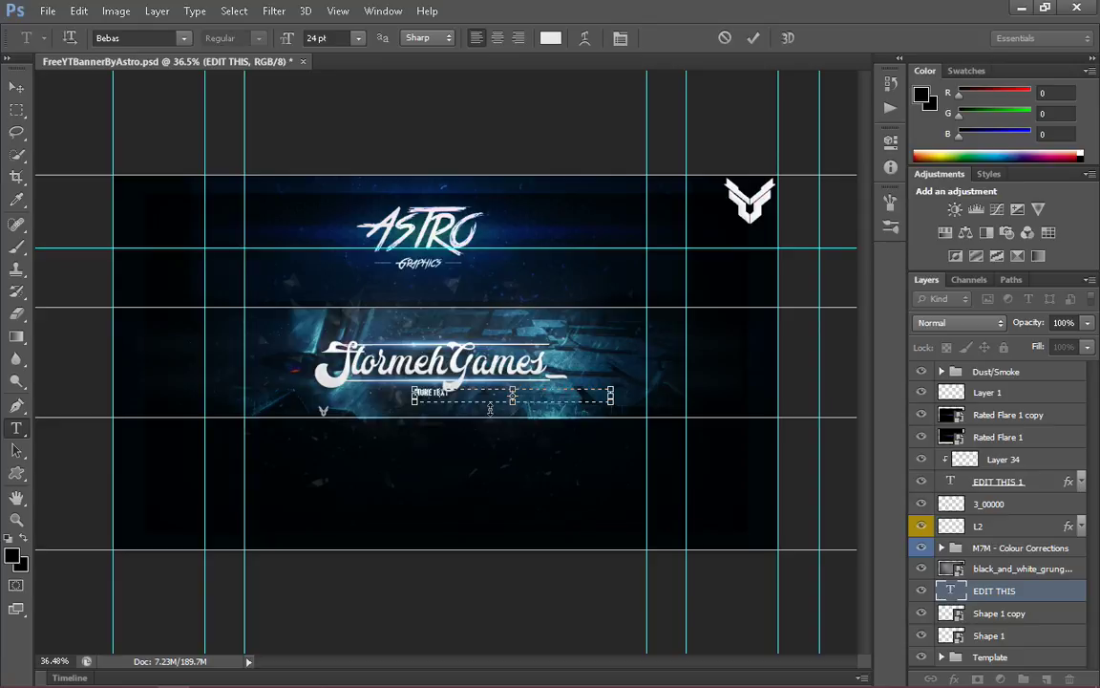
type("ALL YOU NEED")
key("ctrl+Return")
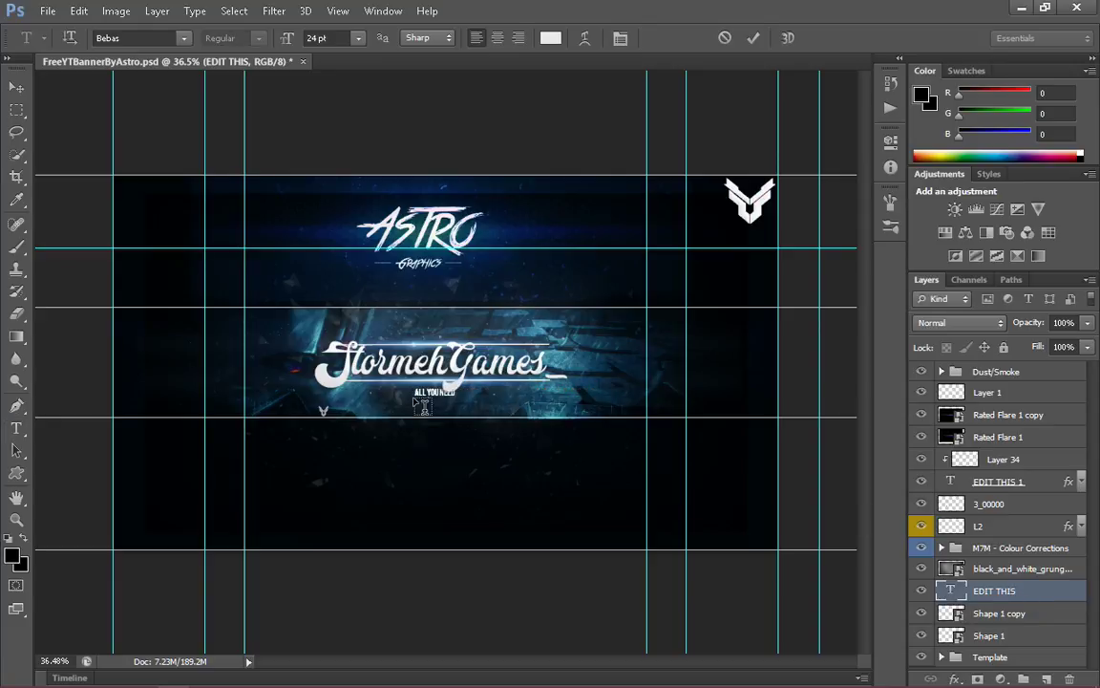
key("z")
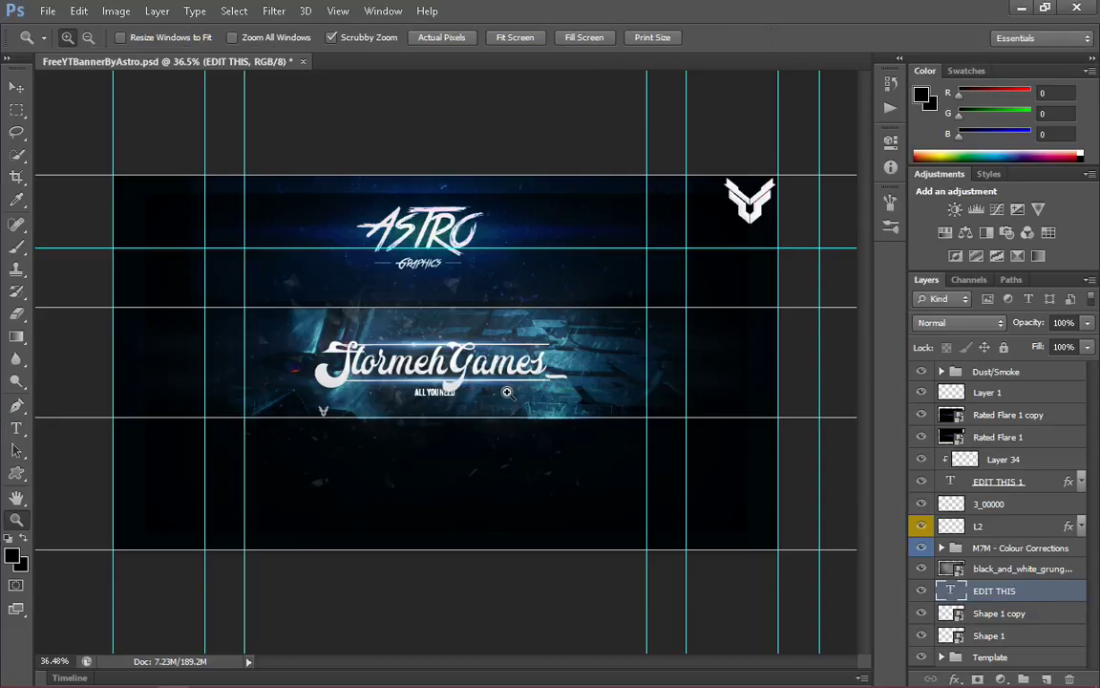
- Drag the ALL YOU NEED line lower and right under StormehGames, then select all its text
left_click_drag(507, 391, 388, 402)
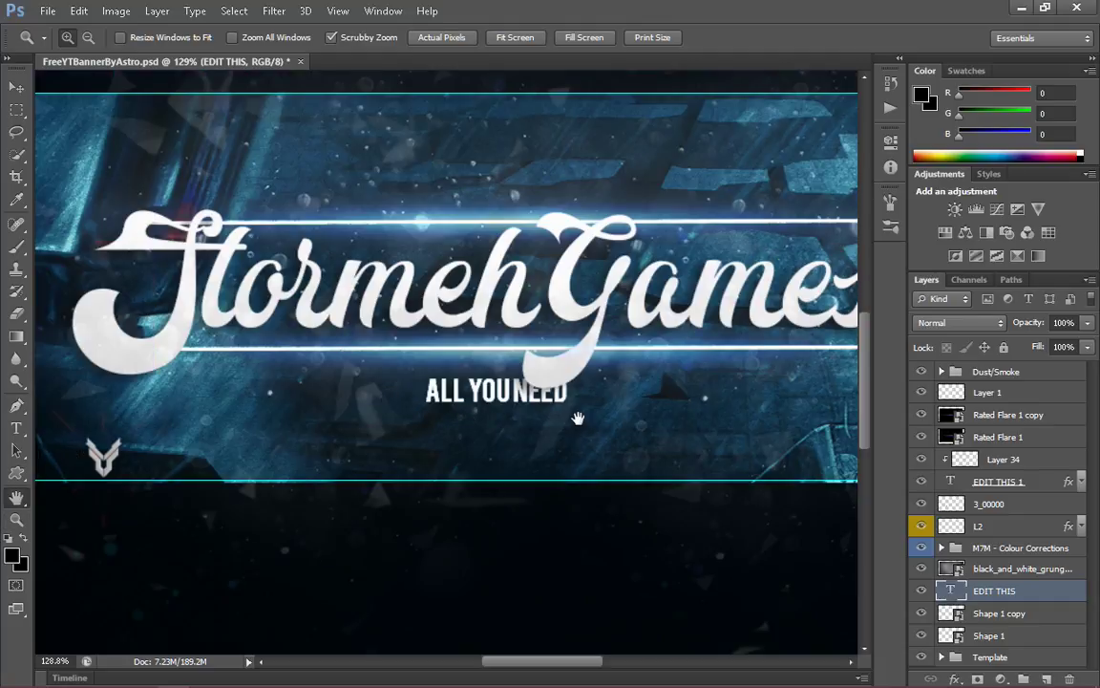
key("h")
left_click_drag(580, 418, 554, 406)
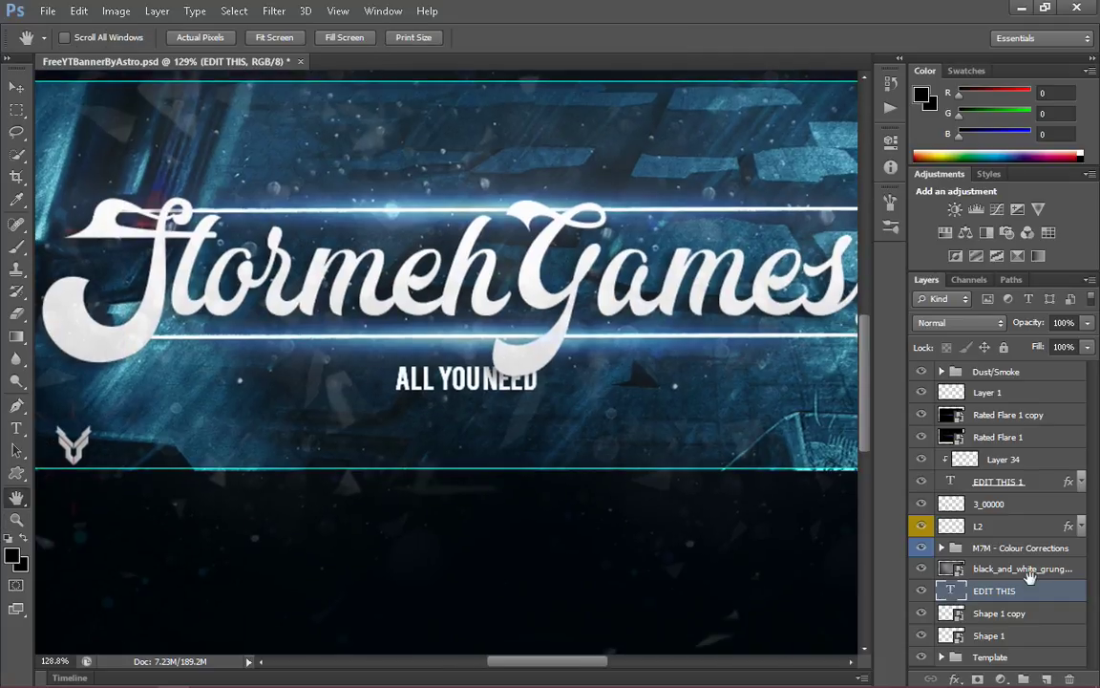
key("v")
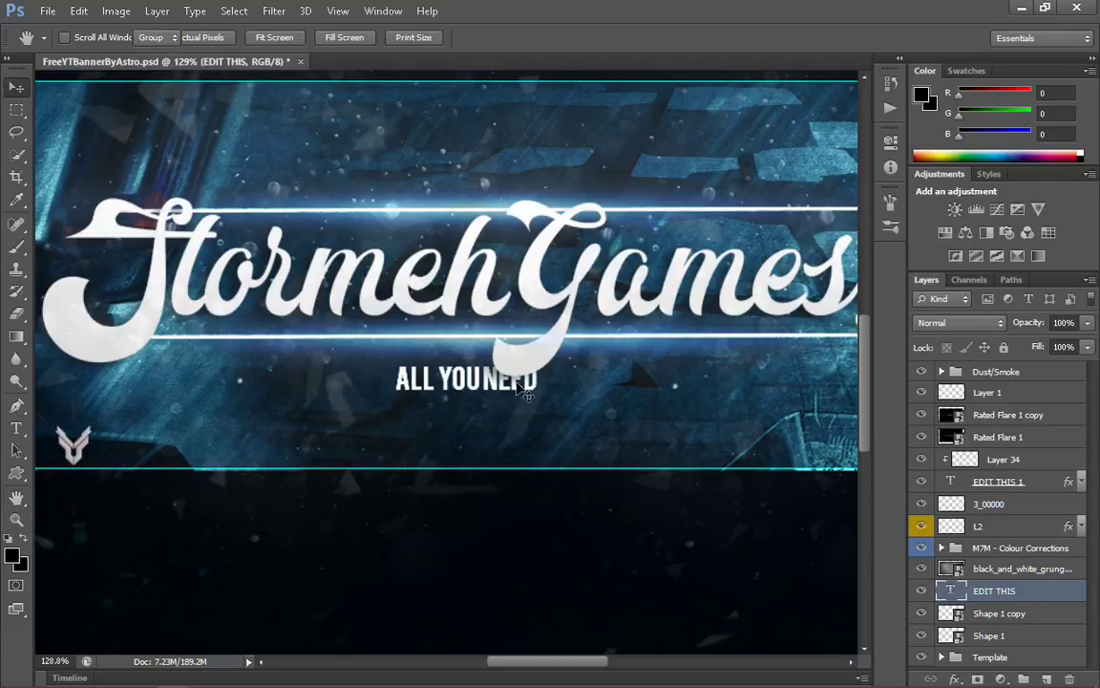
mouse_move(532, 390)
left_mouse_down()
mouse_move(533, 420)
mouse_move(592, 428)
left_mouse_up()
key("t")
left_click(598, 420)
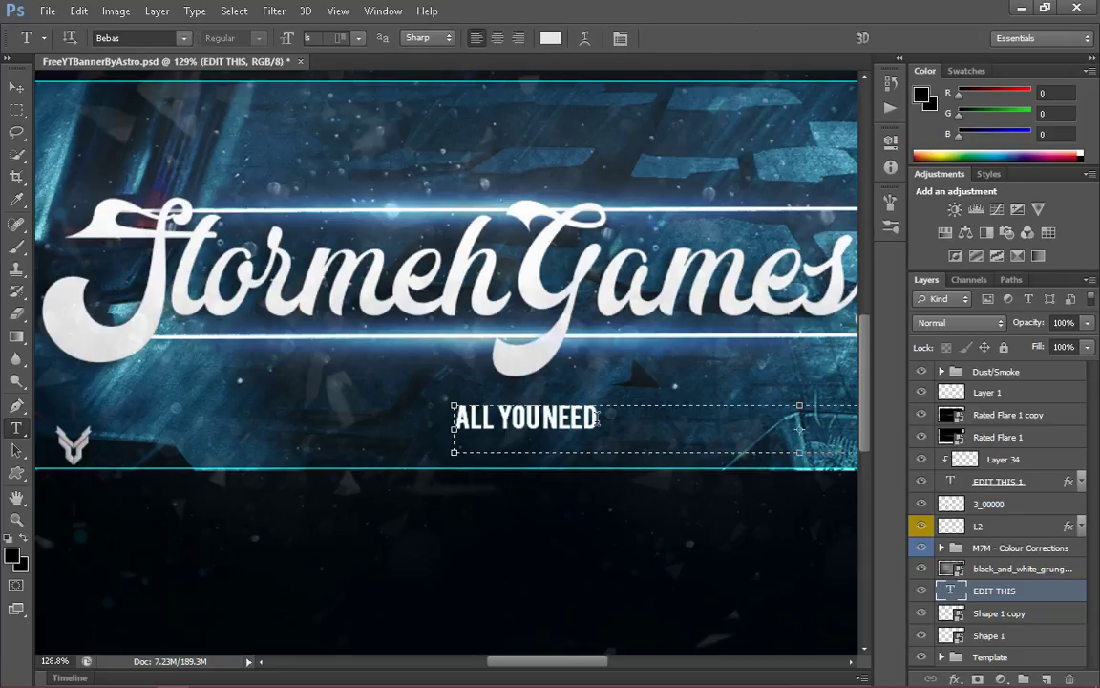
key("ctrl+a")
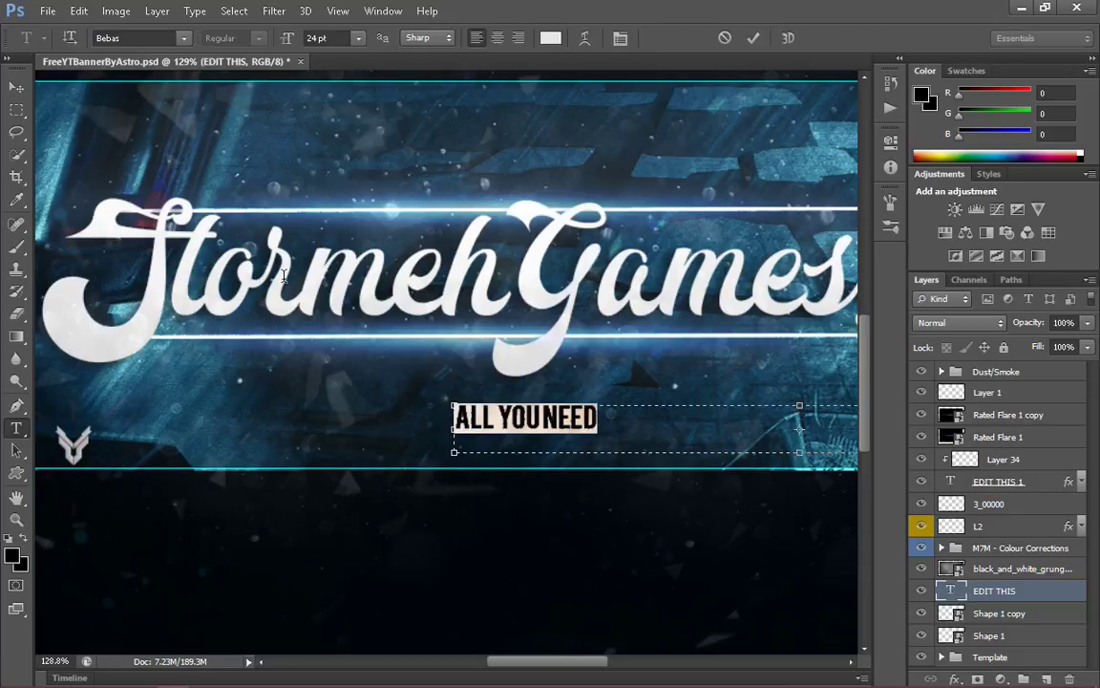
- Set the ALL YOU NEED text to the Blackout font at 37 pt and commit it
left_click(173, 41)
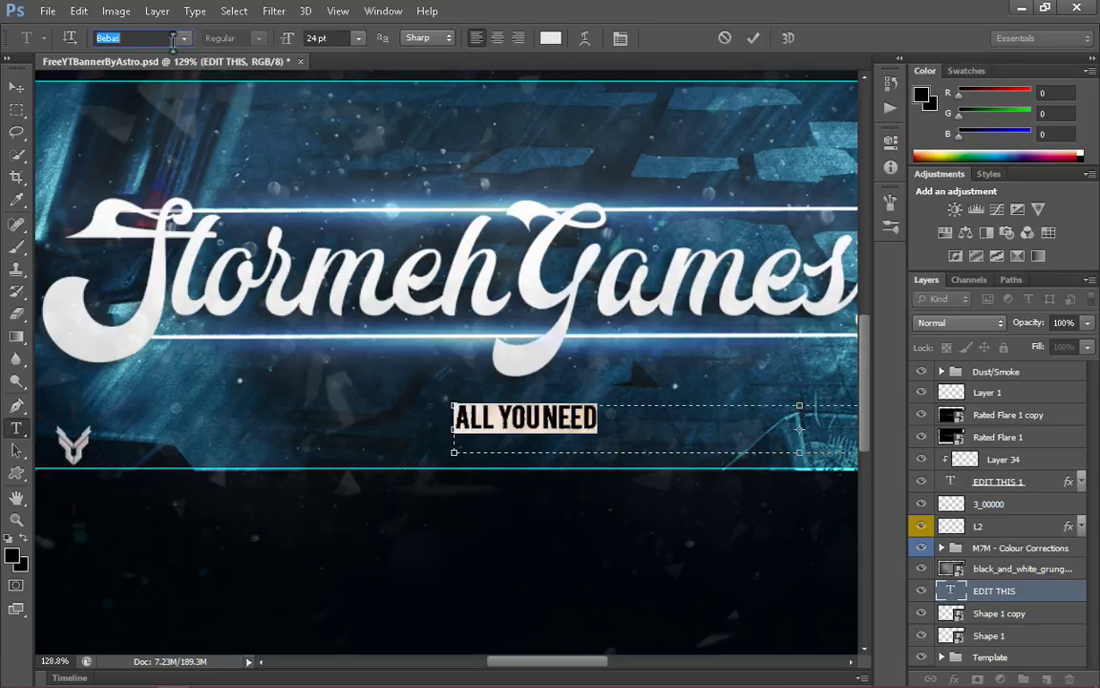
left_click(185, 40)
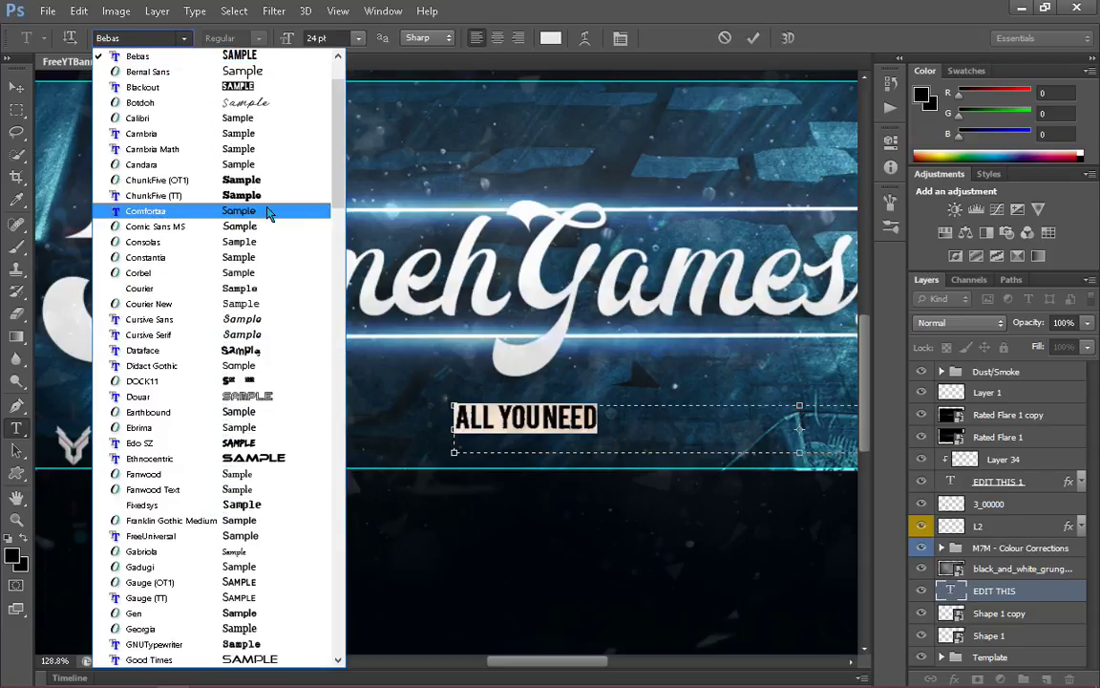
left_click(243, 87)
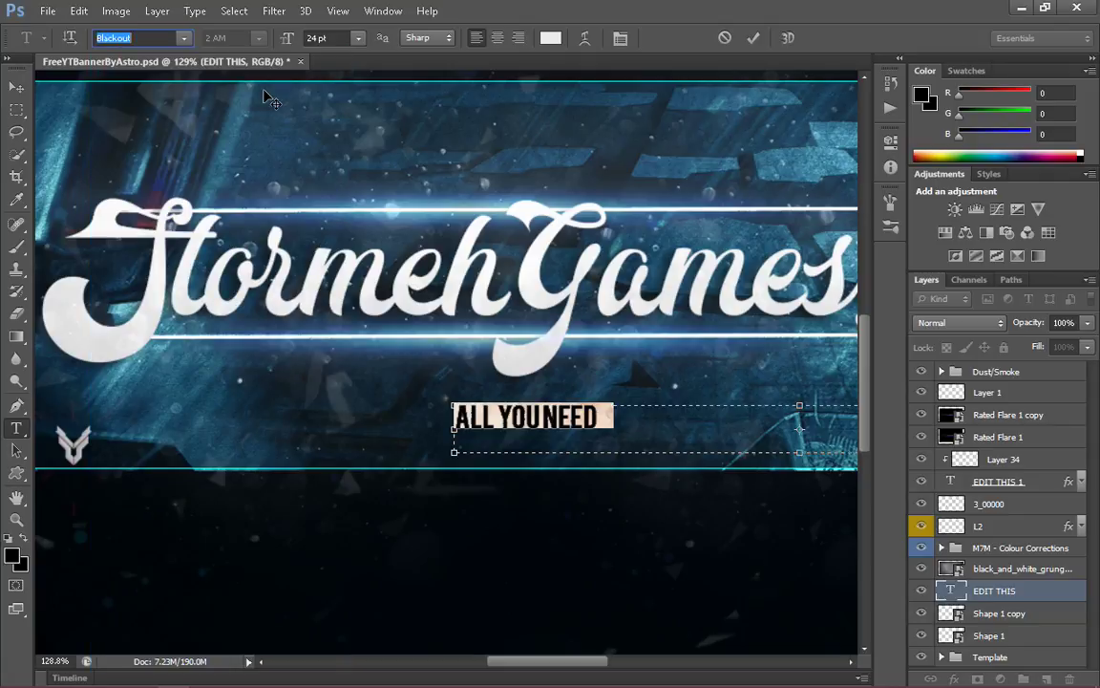
left_click(297, 42)
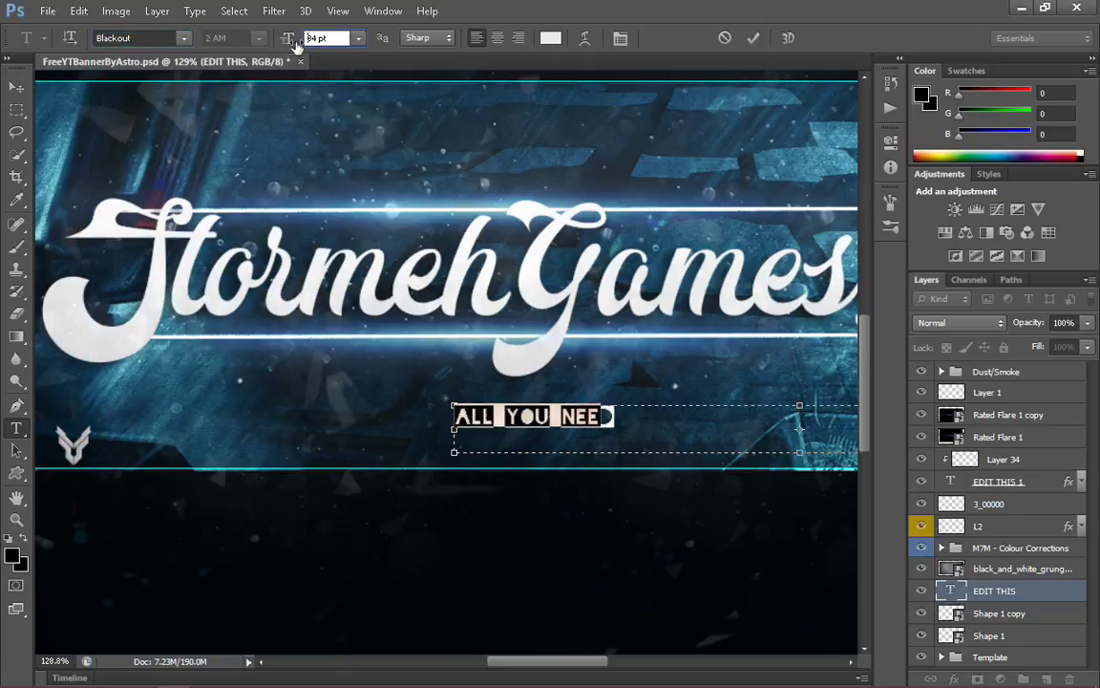
type("37")
key("Tab")
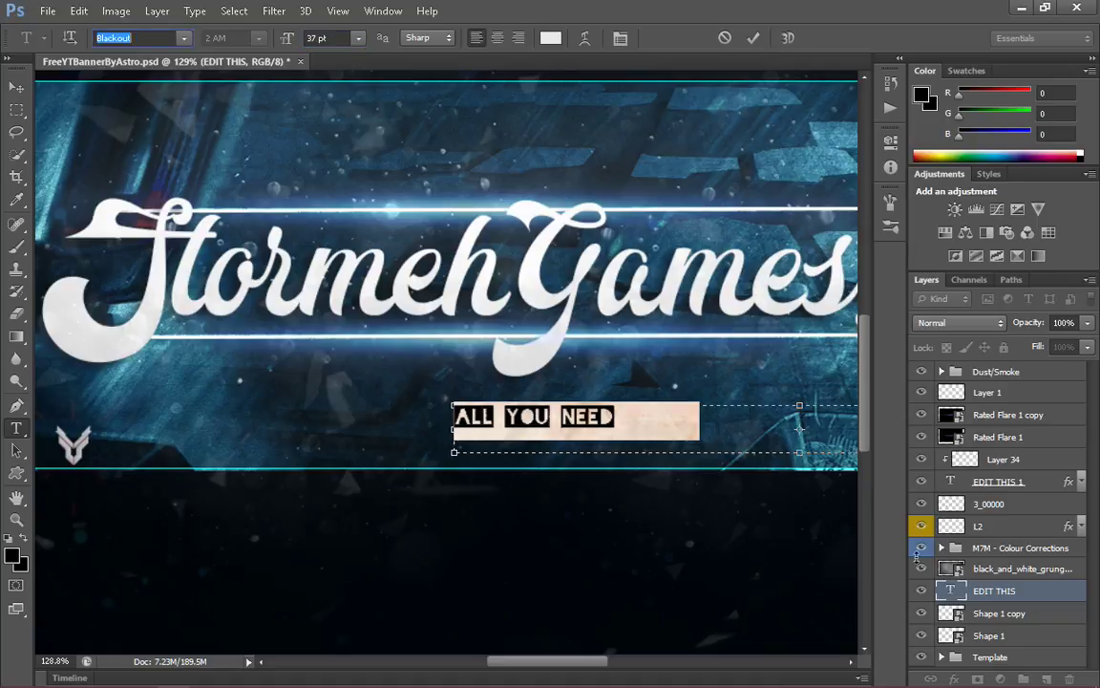
left_click(1005, 594)
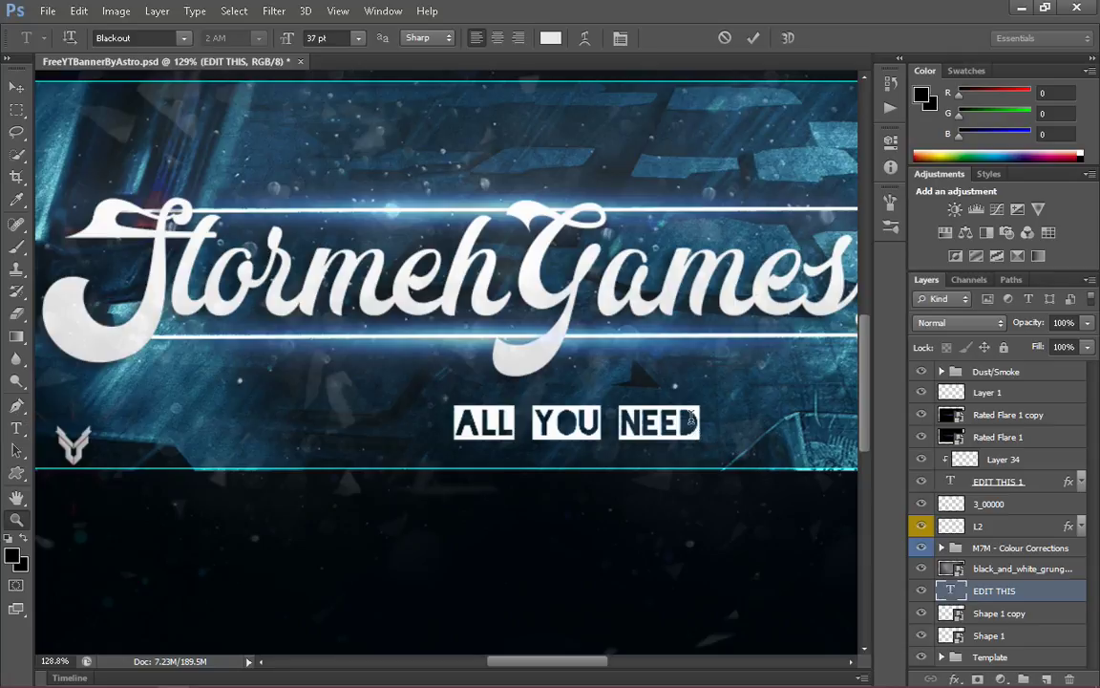
key("z")
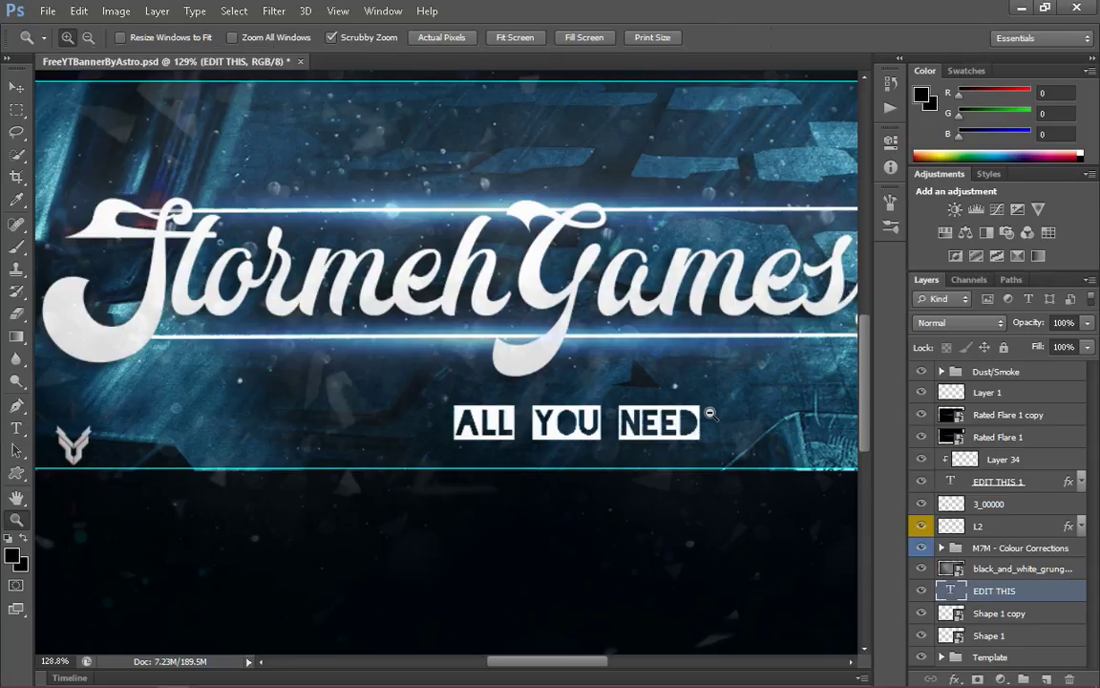
- Nudge the ALL YOU NEED tagline about 36 px left beneath the title
left_click_drag(637, 374, 630, 371)
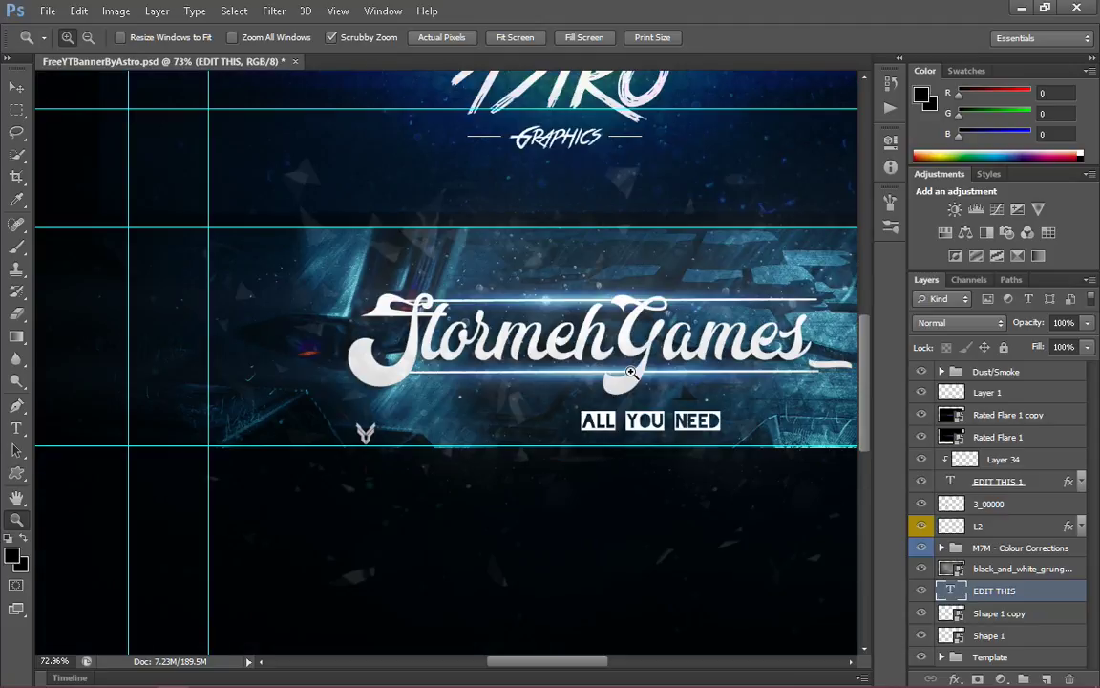
key("h")
left_click_drag(620, 375, 519, 376)
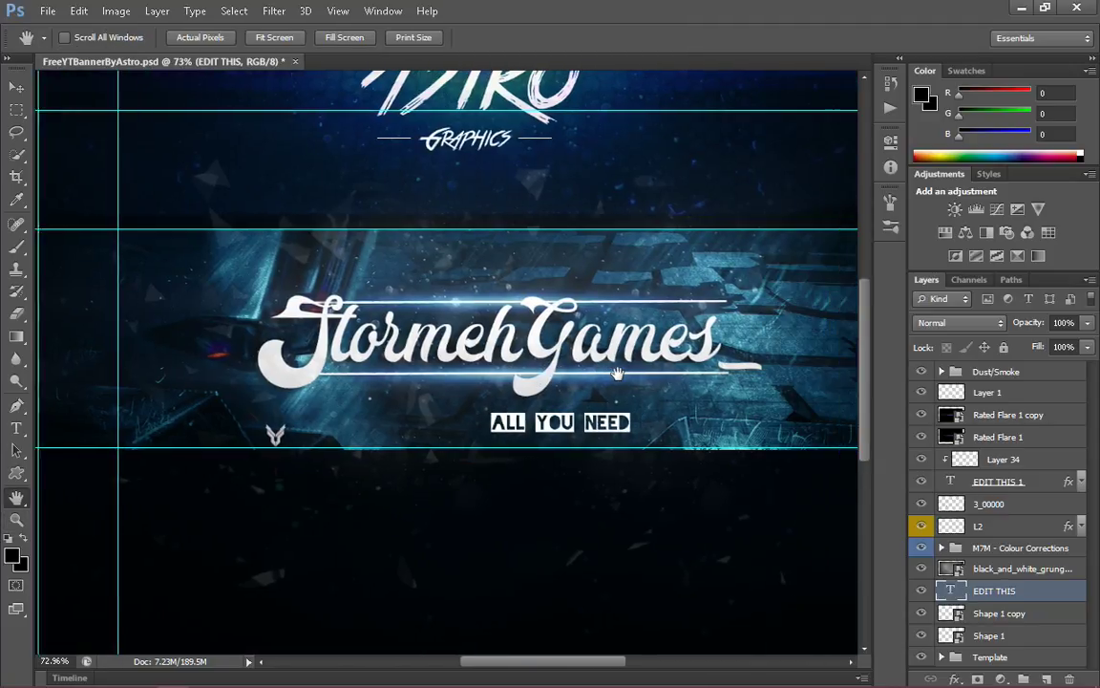
left_click_drag(597, 372, 530, 380)
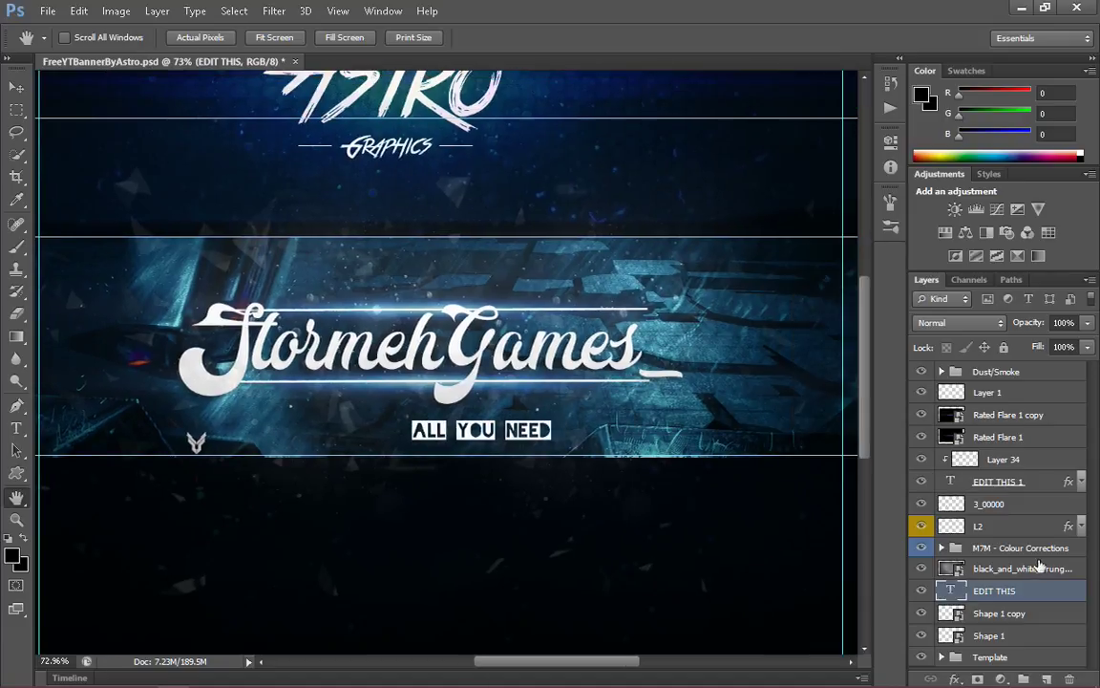
key("v")
left_click_drag(532, 436, 489, 438)
- Pan up to the Astro logo and select the EDIT THIS 1 text layer with the Type tool
key("h")
left_click_drag(557, 238, 599, 475)
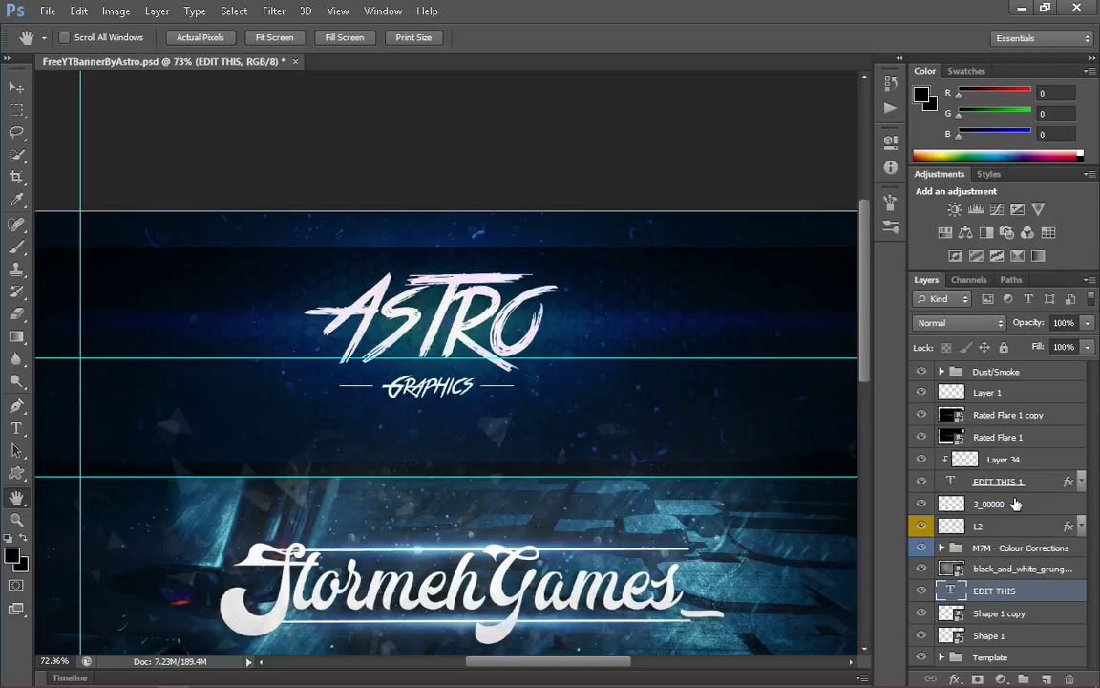
left_click(1024, 482)
key("t")
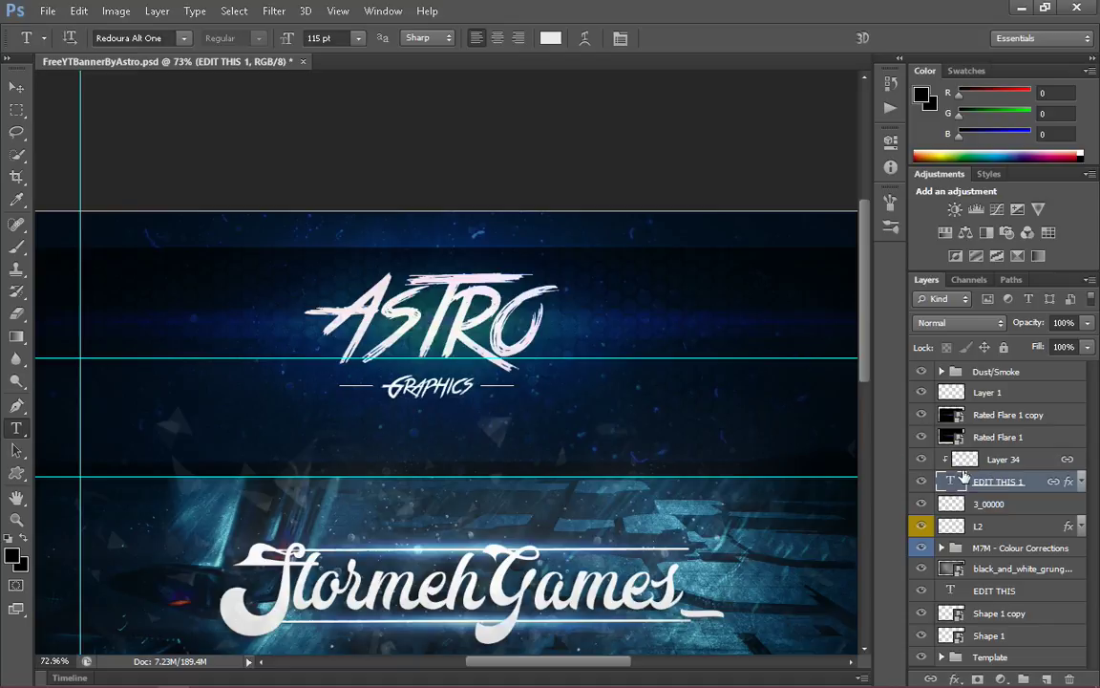
left_click(923, 484)
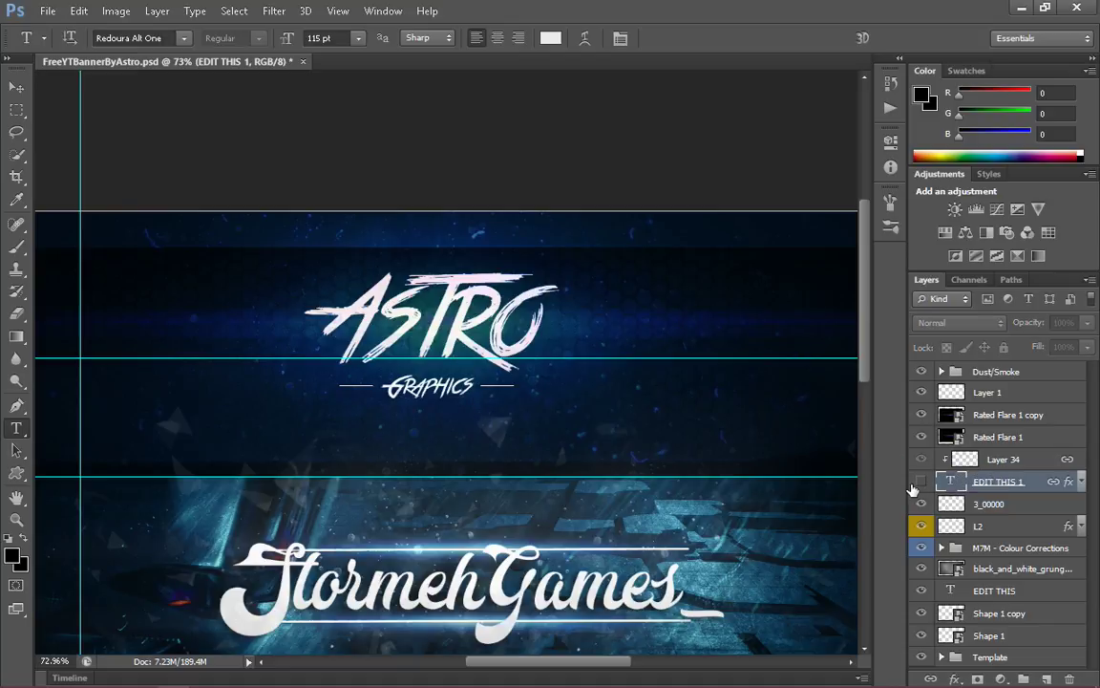
key("h")
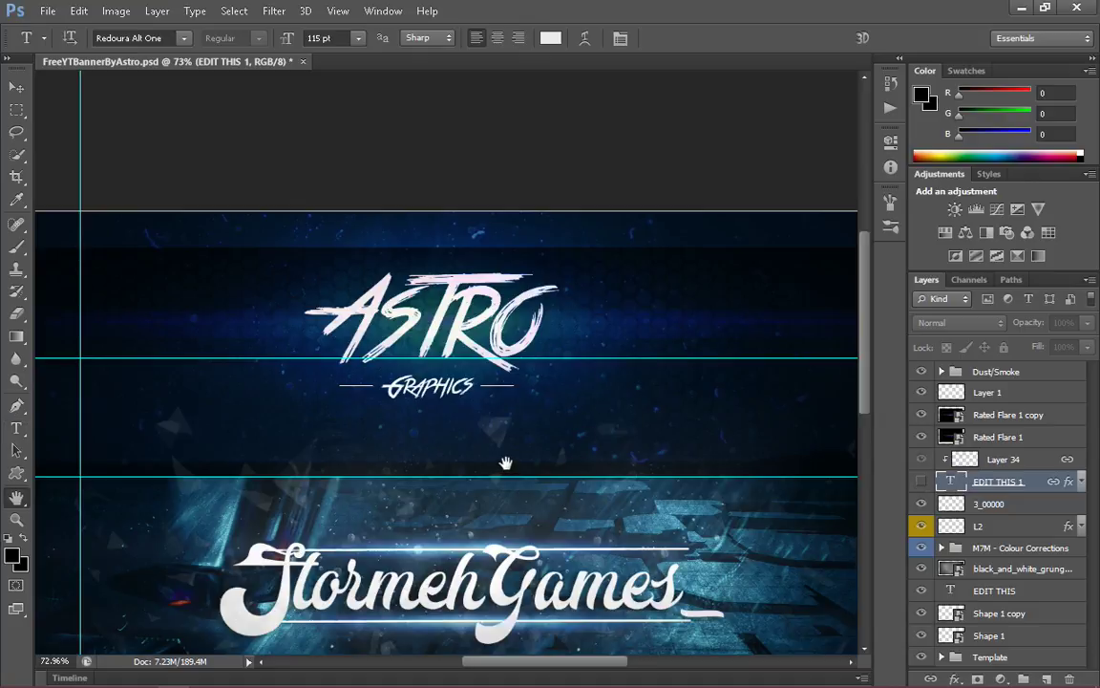
scroll(507, 463, "down", 3)
scroll(504, 449, "down", 5)
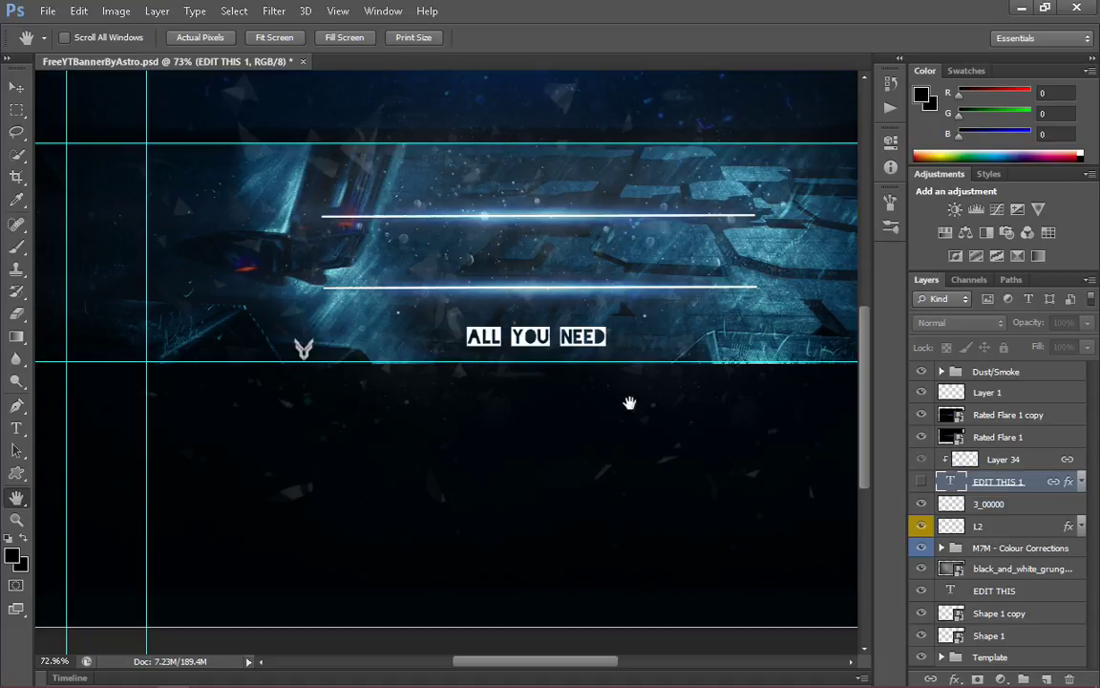
left_click_drag(668, 400, 614, 552)
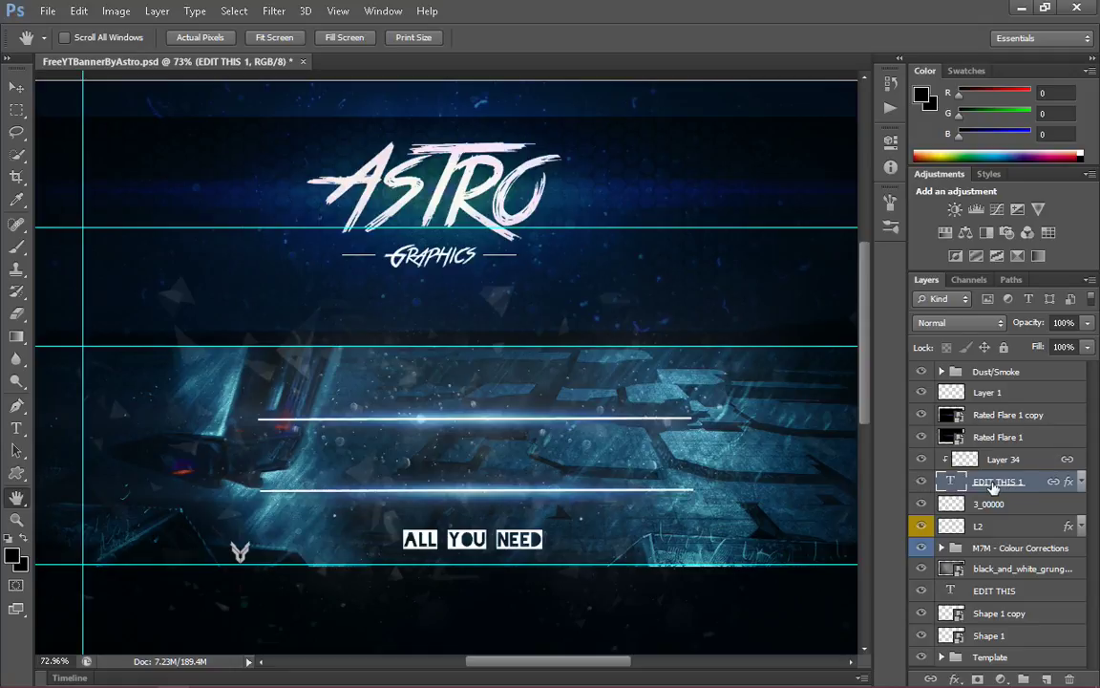
double_click(993, 483)
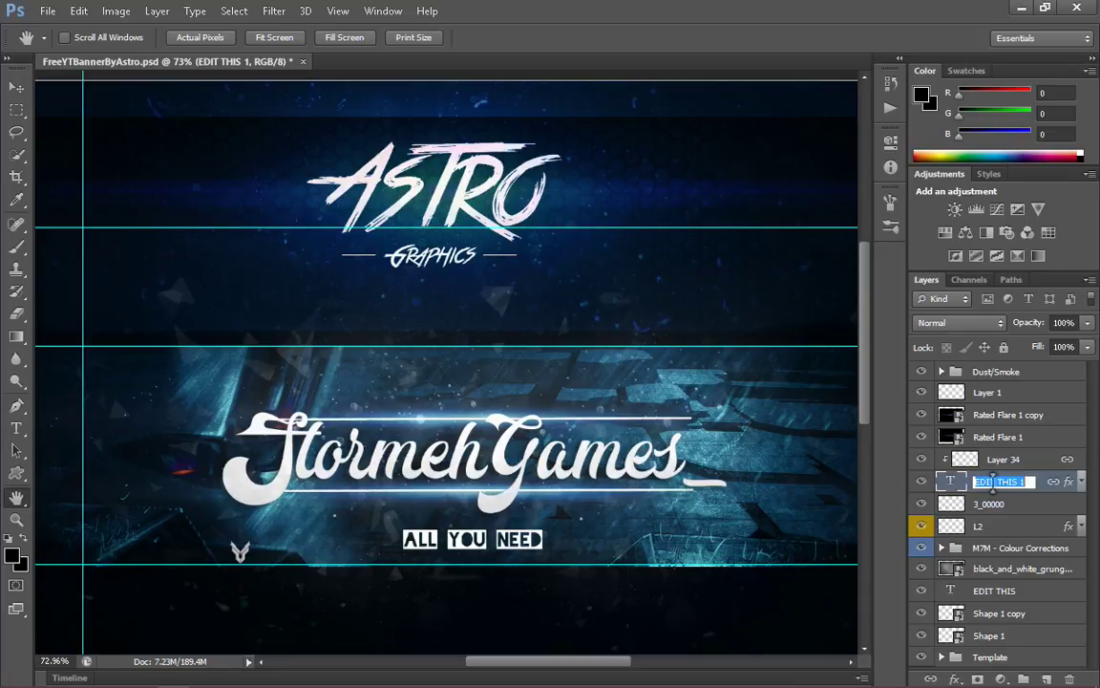
- Rename the EDIT THIS 1 title layer to Name and the EDIT THIS layer to Slogan
type("Name")
key("Return")
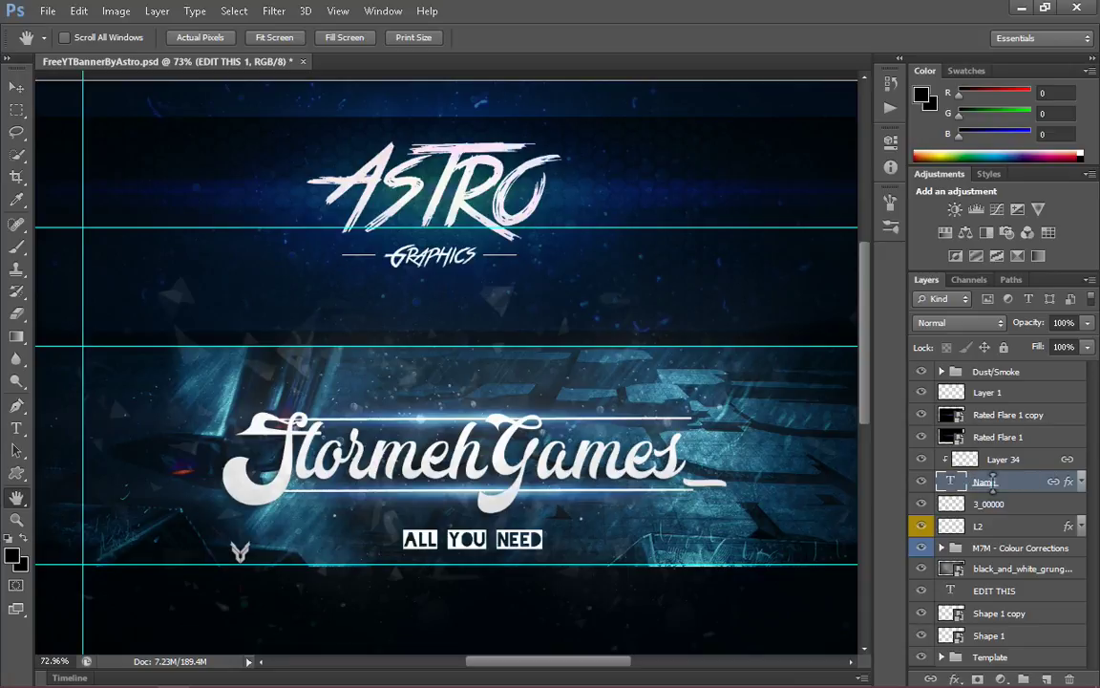
double_click(987, 591)
type("Slogan")
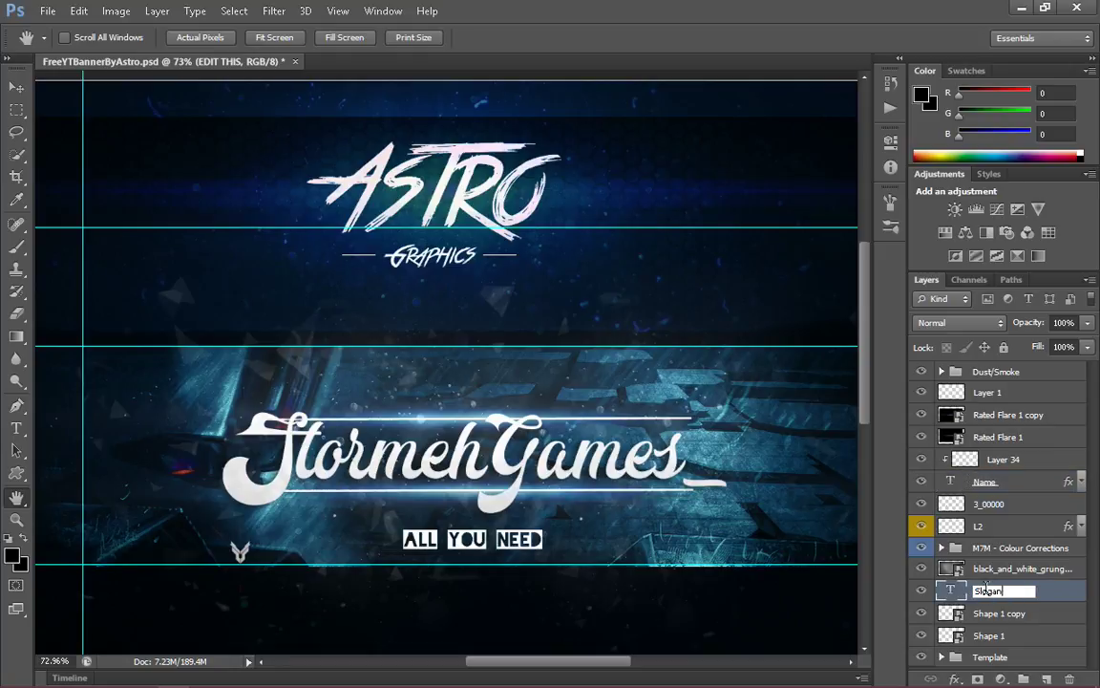
key("Return")
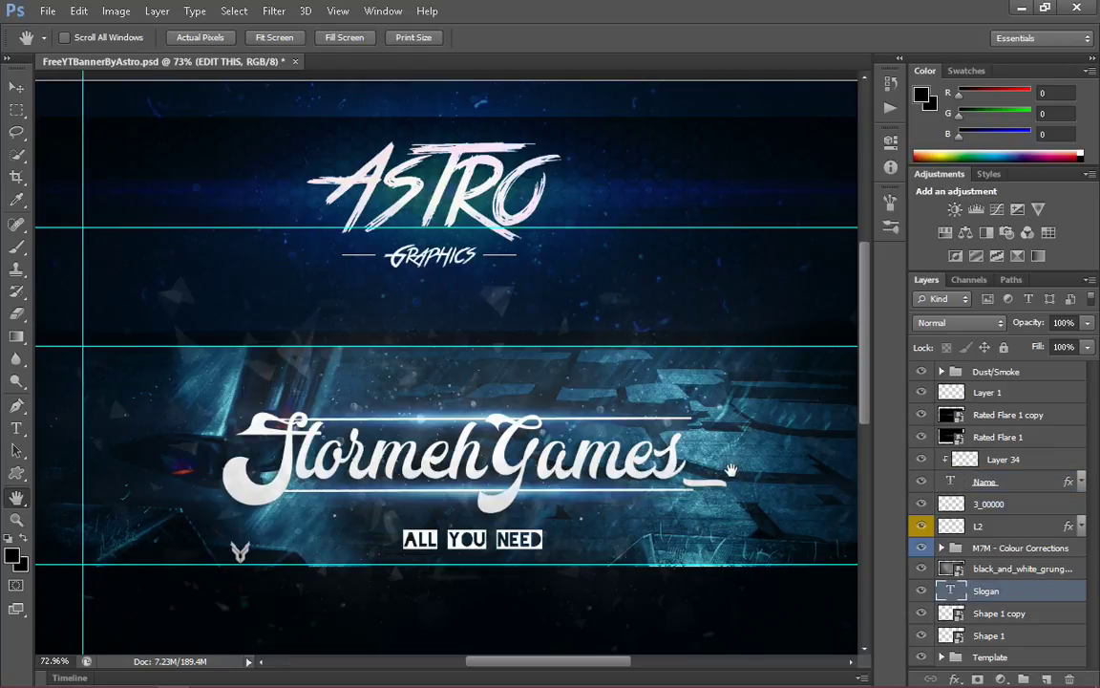
key("z")
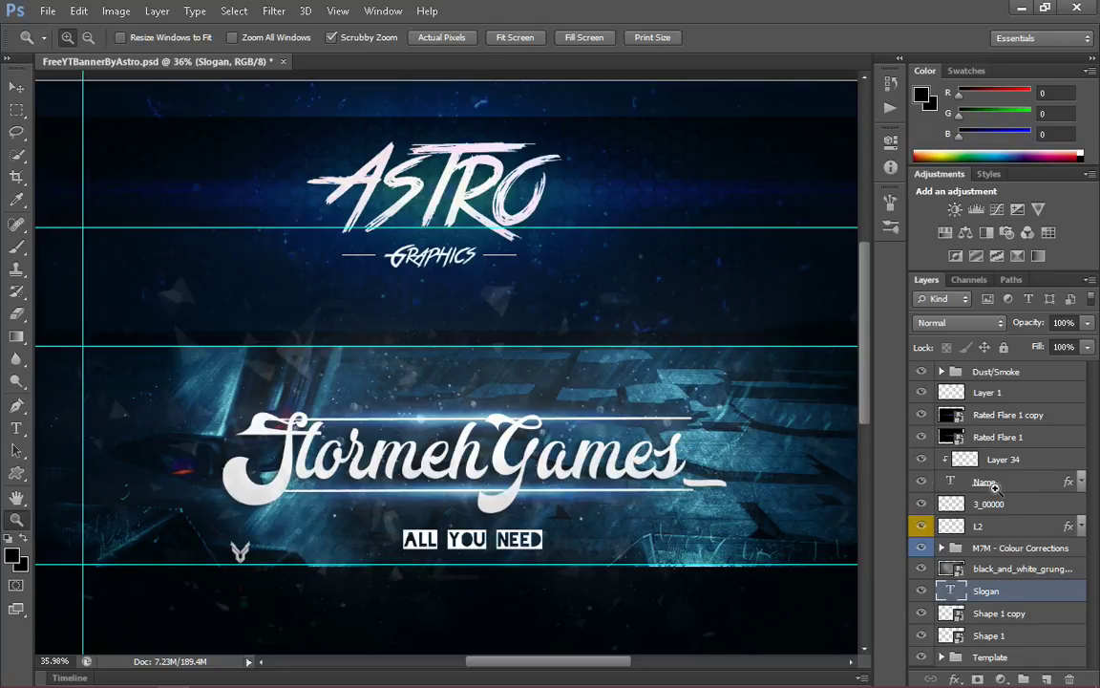
- Zoom out to about 36% so the StormehGames banner fits on screen
key("ctrl+minus")
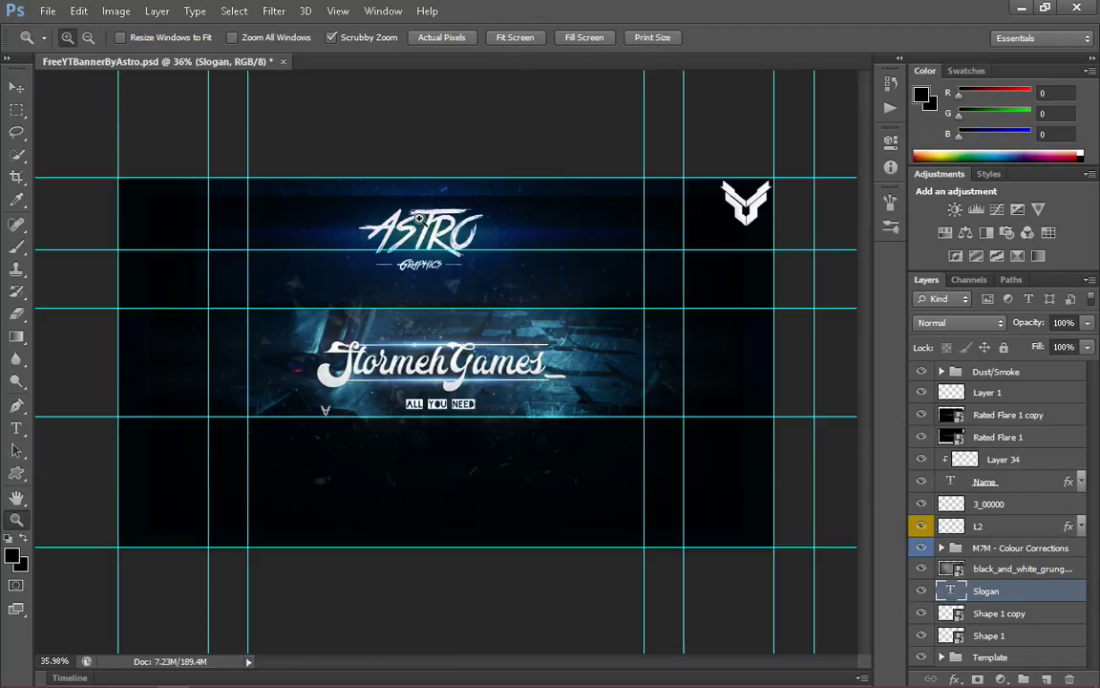
key("v")
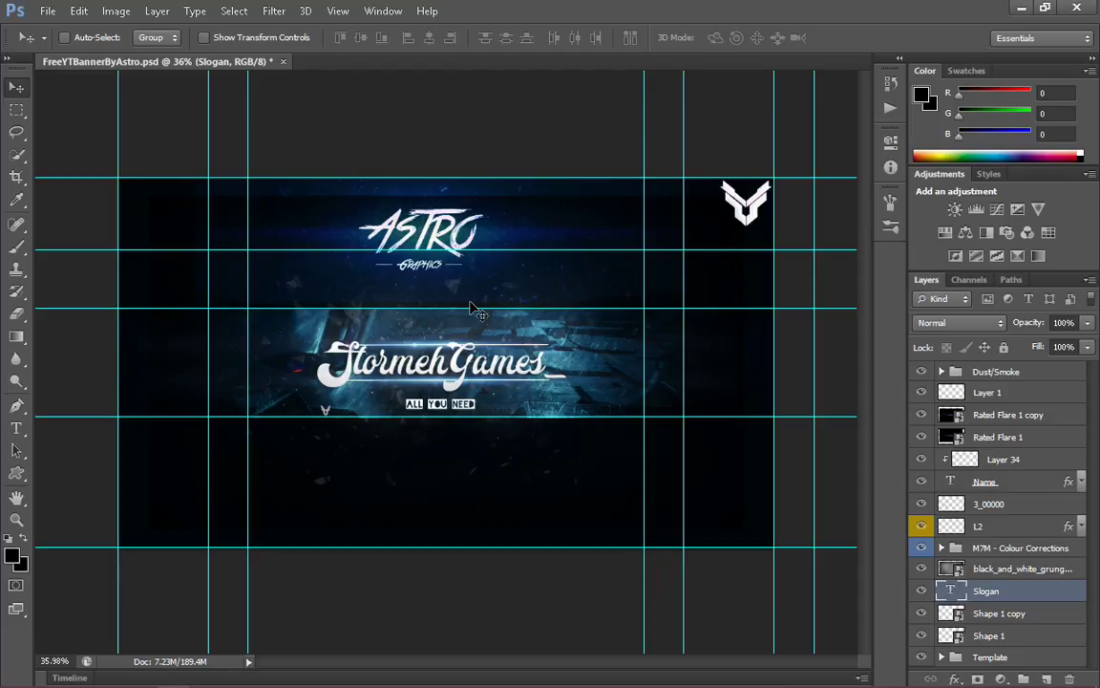
key("h")
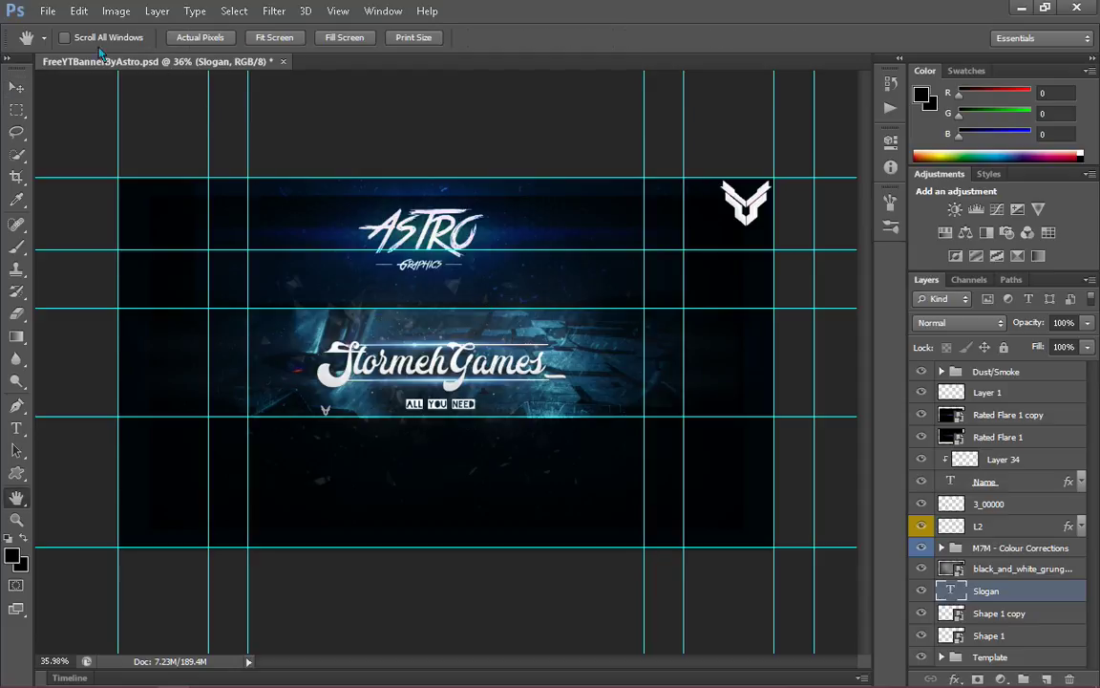
- Open Banner.psd from the Desktop and dismiss the missing-fonts warning
left_click(47, 11)
left_click(69, 45)
left_click(717, 233)
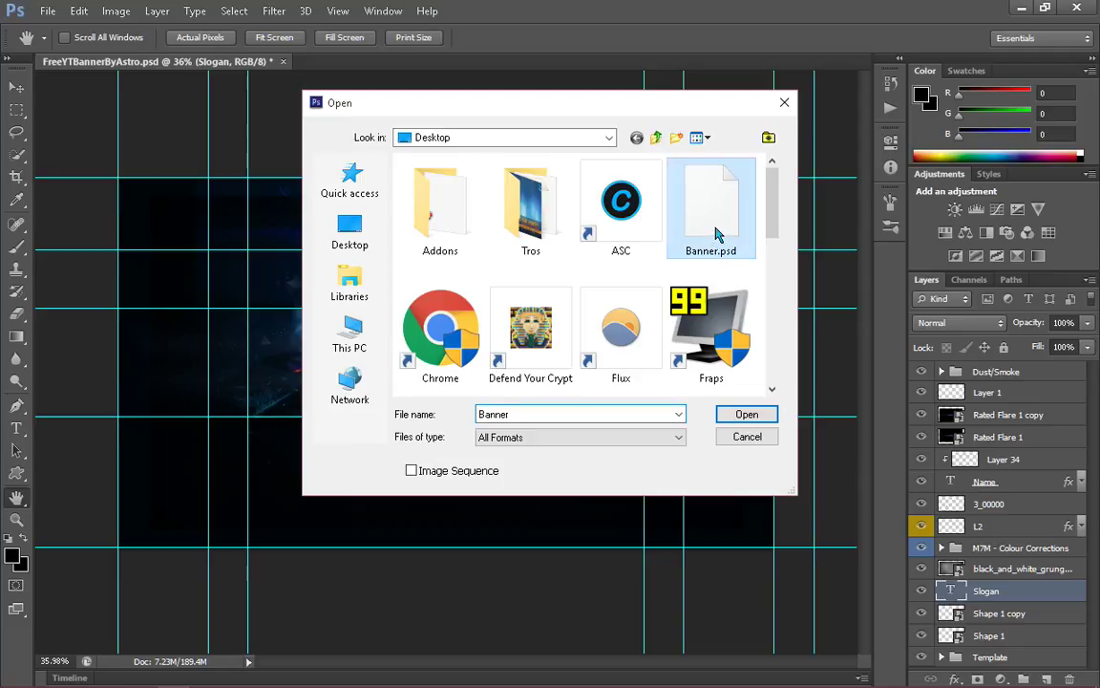
double_click(716, 234)
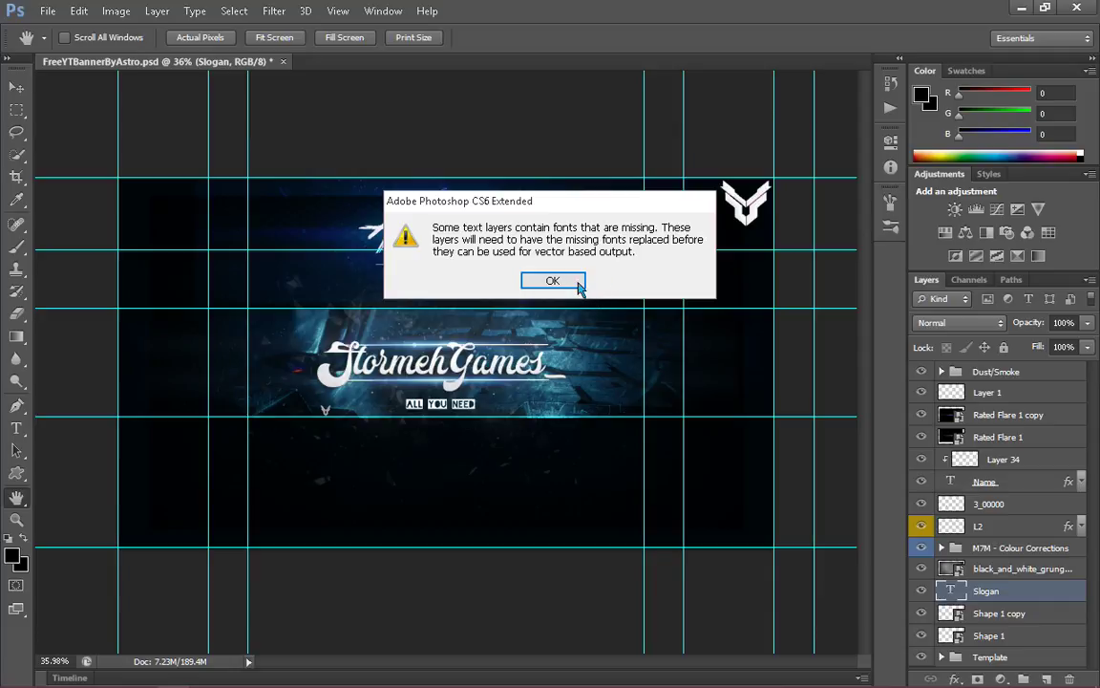
left_click(576, 285)
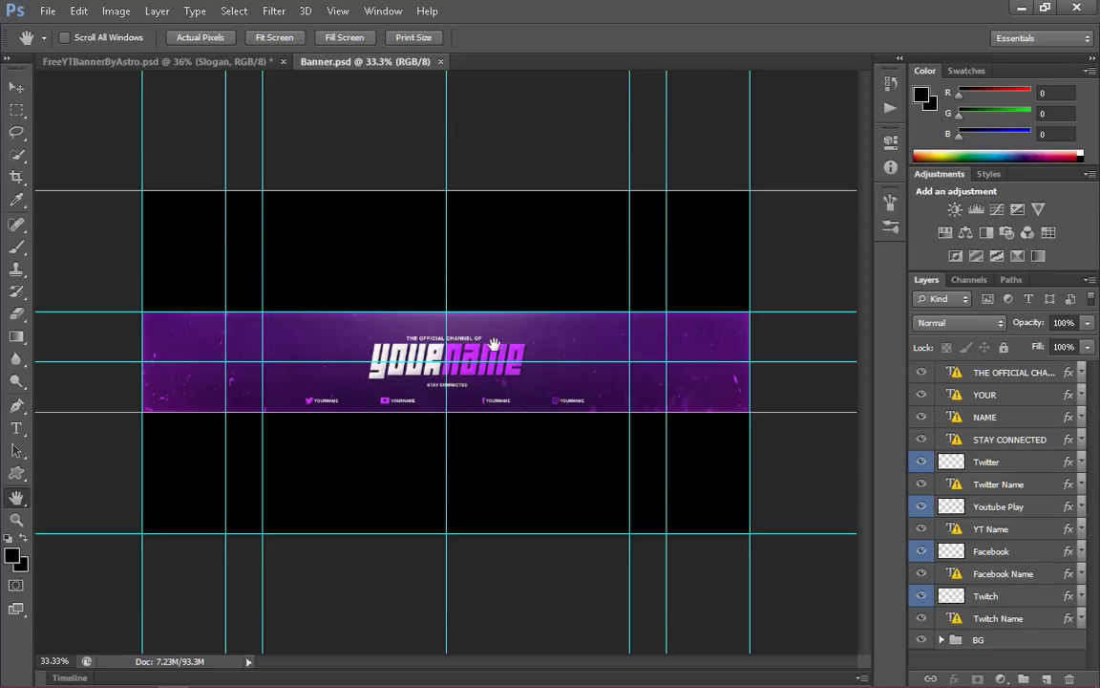
- Zoom in on the purple banner and clear all of its guides
key("z")
mouse_move(398, 315)
left_mouse_down()
mouse_move(463, 346)
mouse_move(481, 341)
left_mouse_up()
key("h")
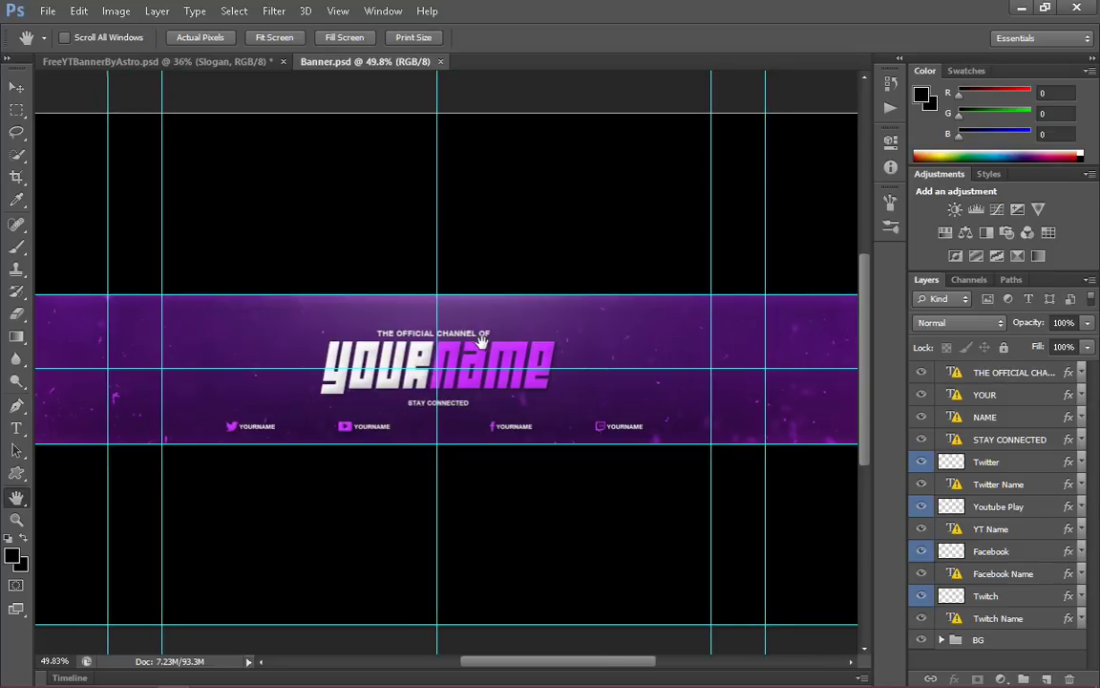
left_click(339, 11)
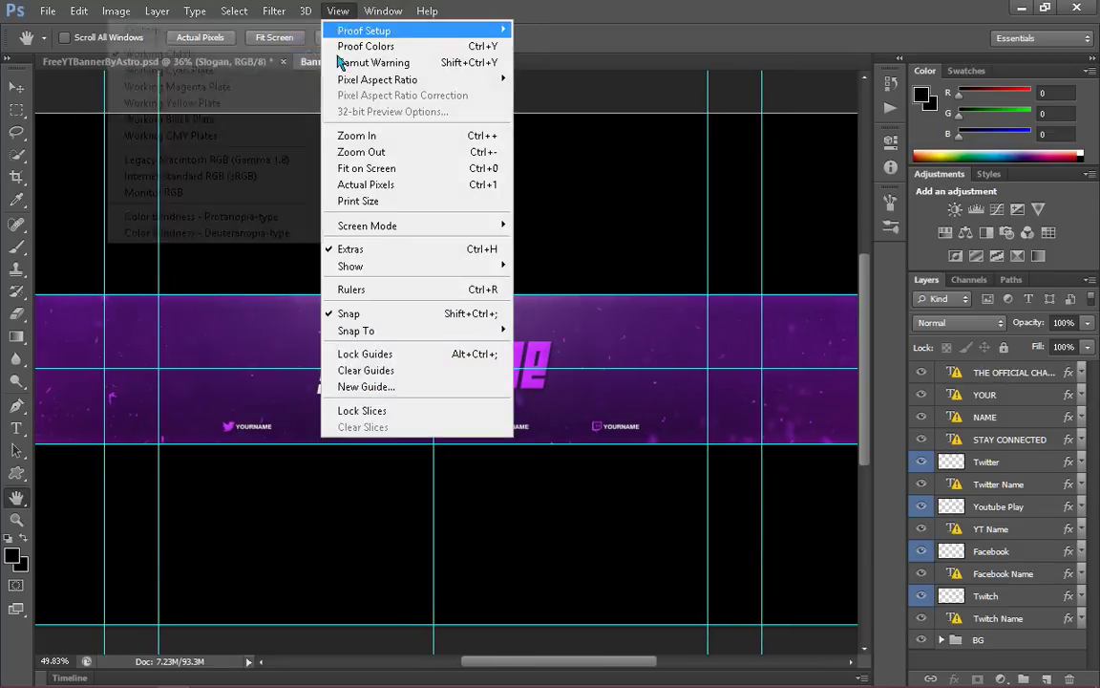
left_click(374, 372)
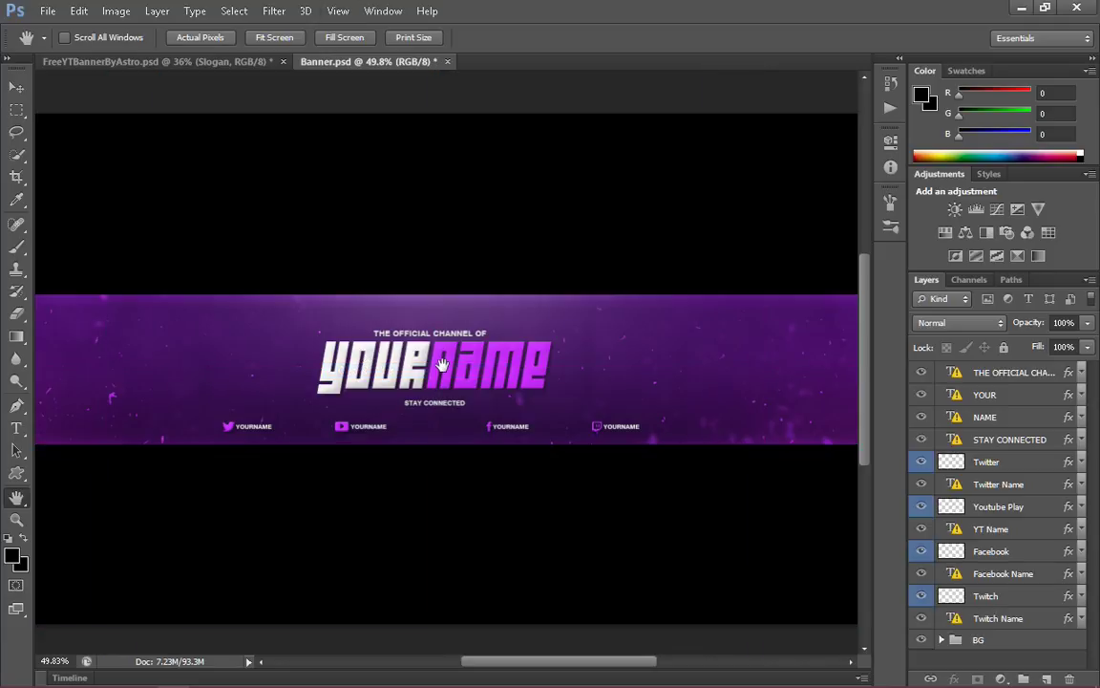
mouse_move(444, 364)
left_mouse_down()
mouse_move(487, 359)
mouse_move(477, 367)
left_mouse_up()
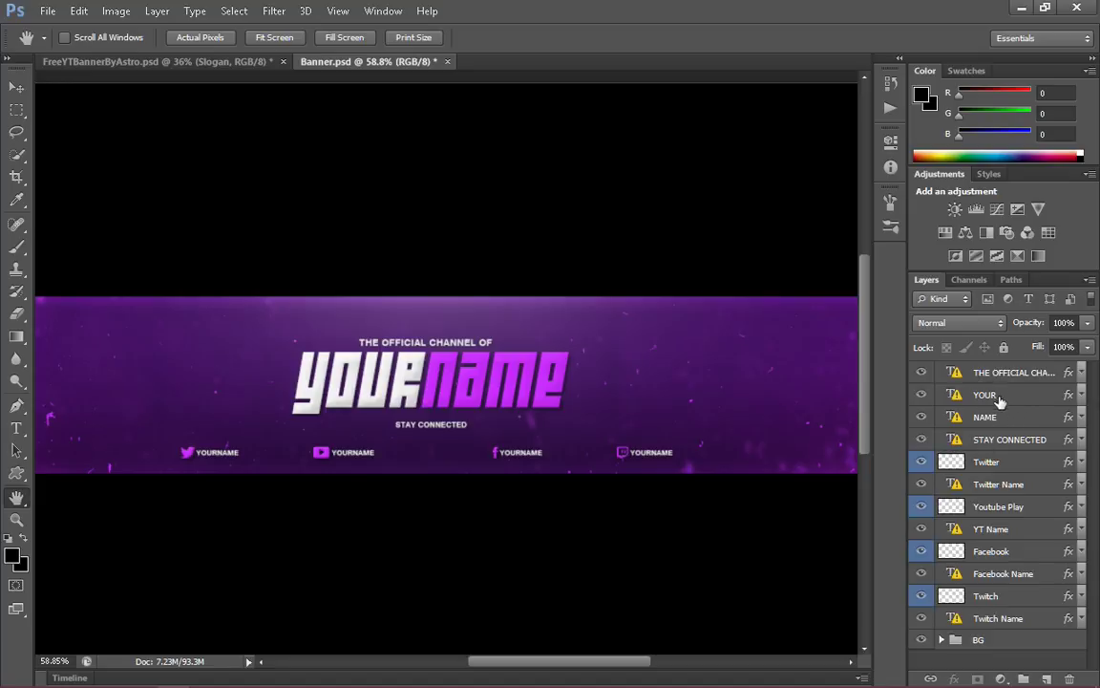
- Change the NAME text line on the banner to 'Games_'
left_click(994, 399)
left_click(17, 428)
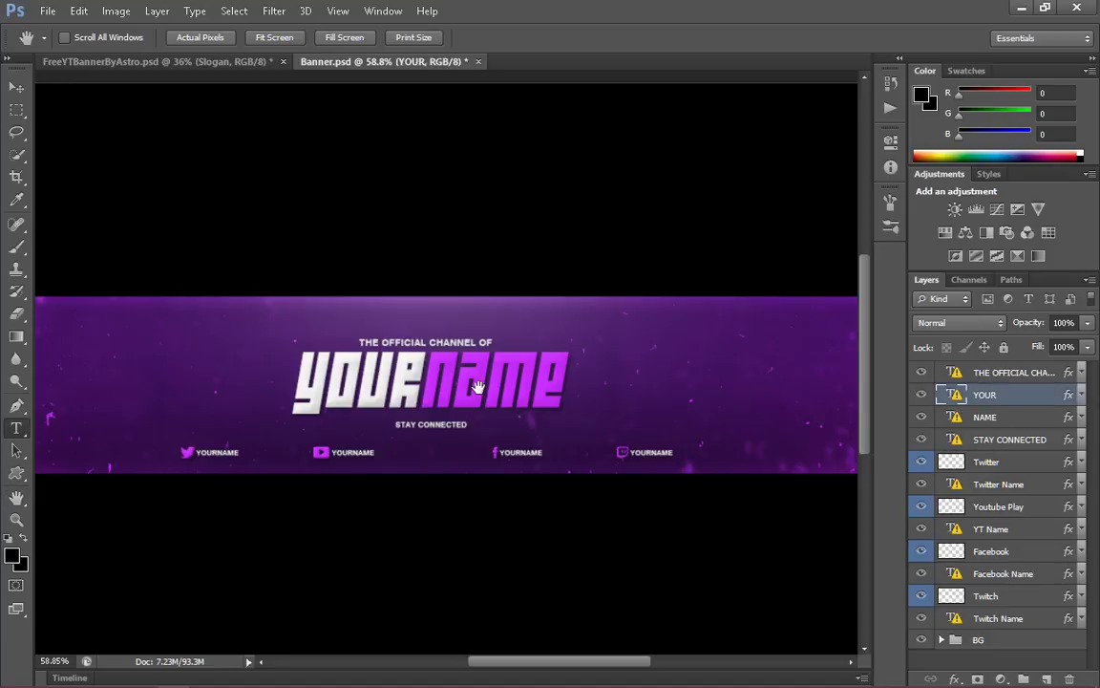
left_click(420, 382)
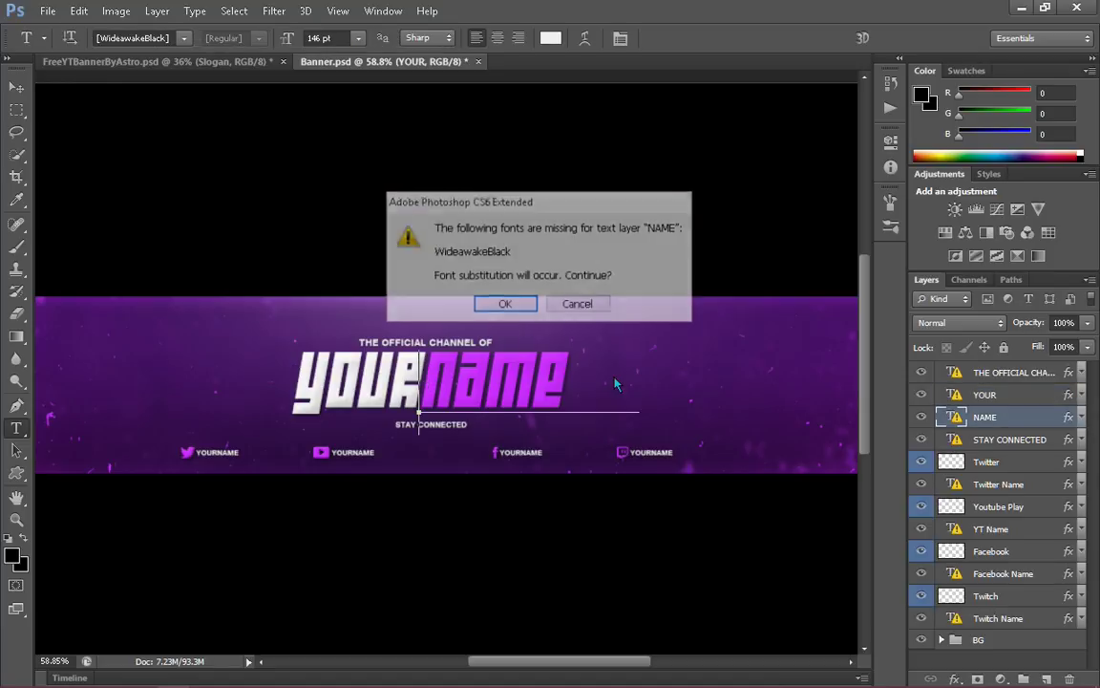
left_click(494, 308)
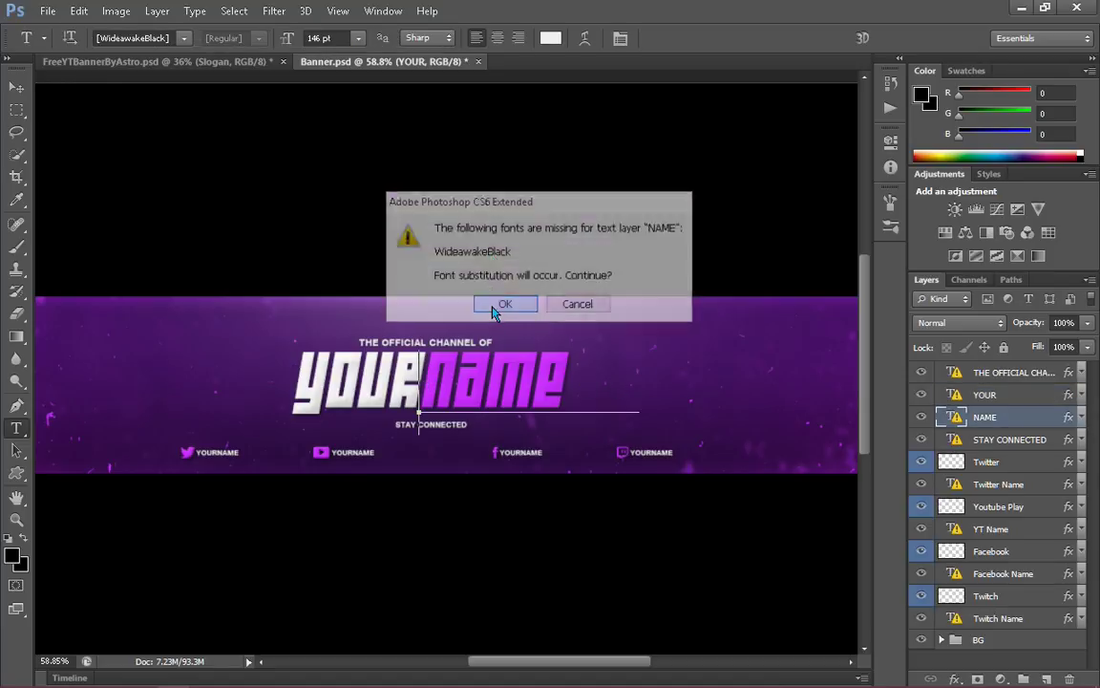
double_click(424, 377)
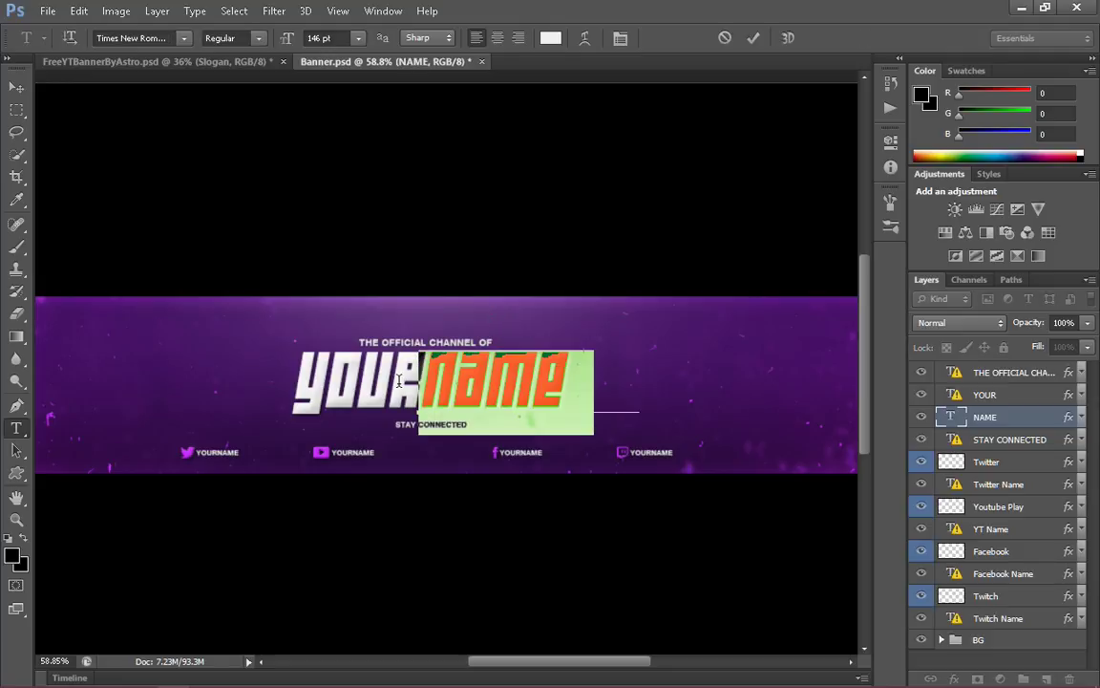
key("Left")
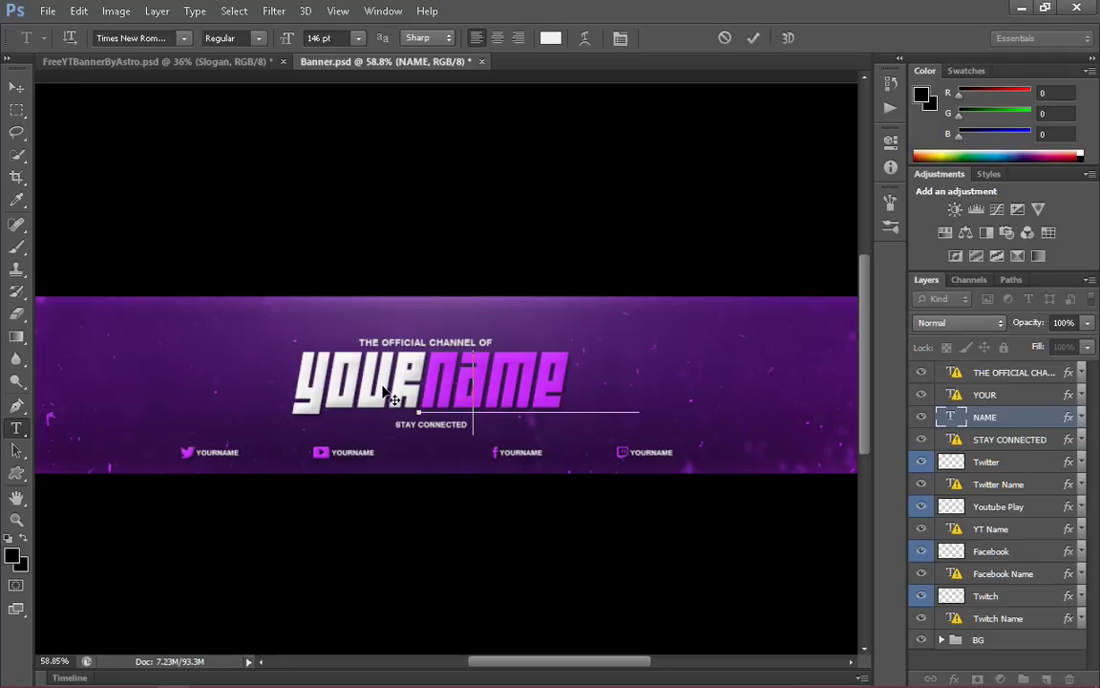
key("shift+Home")
type("Games_")
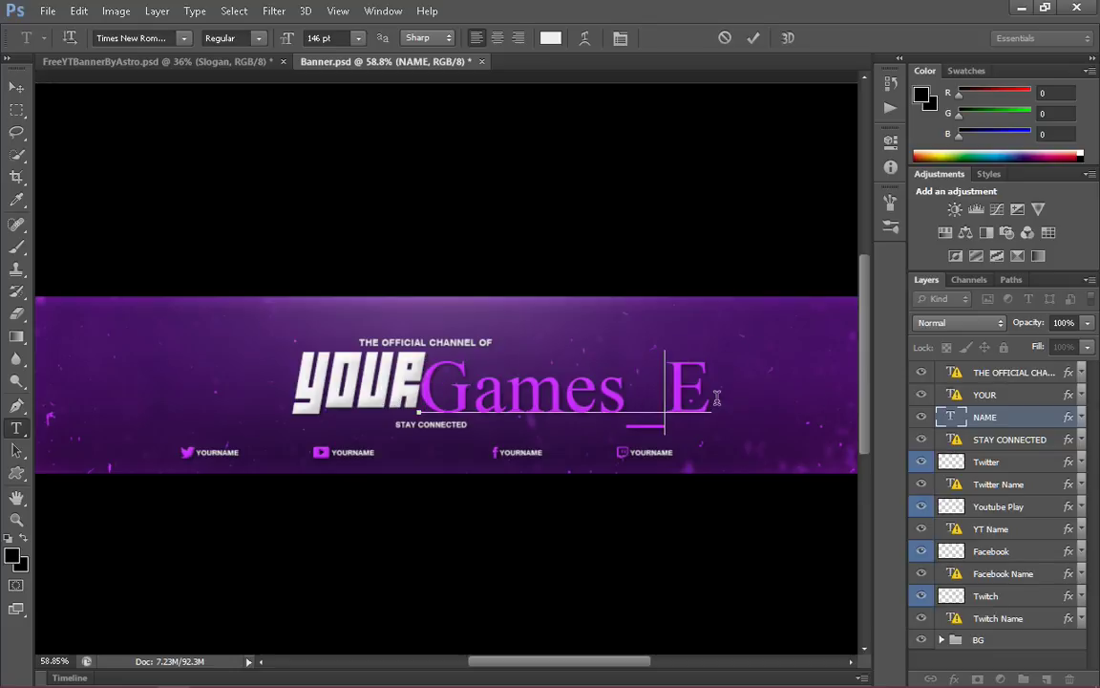
key("Delete")
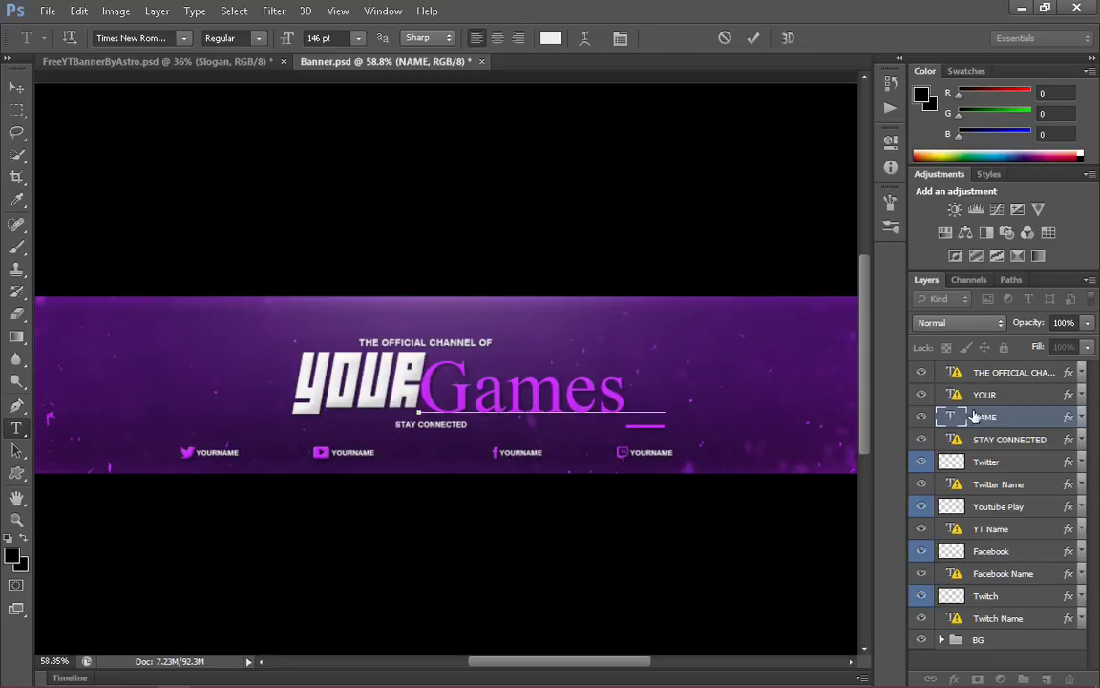
key("ctrl+Return")
- Replace the YOUR title text with 'Stormeh'
left_click(374, 352)
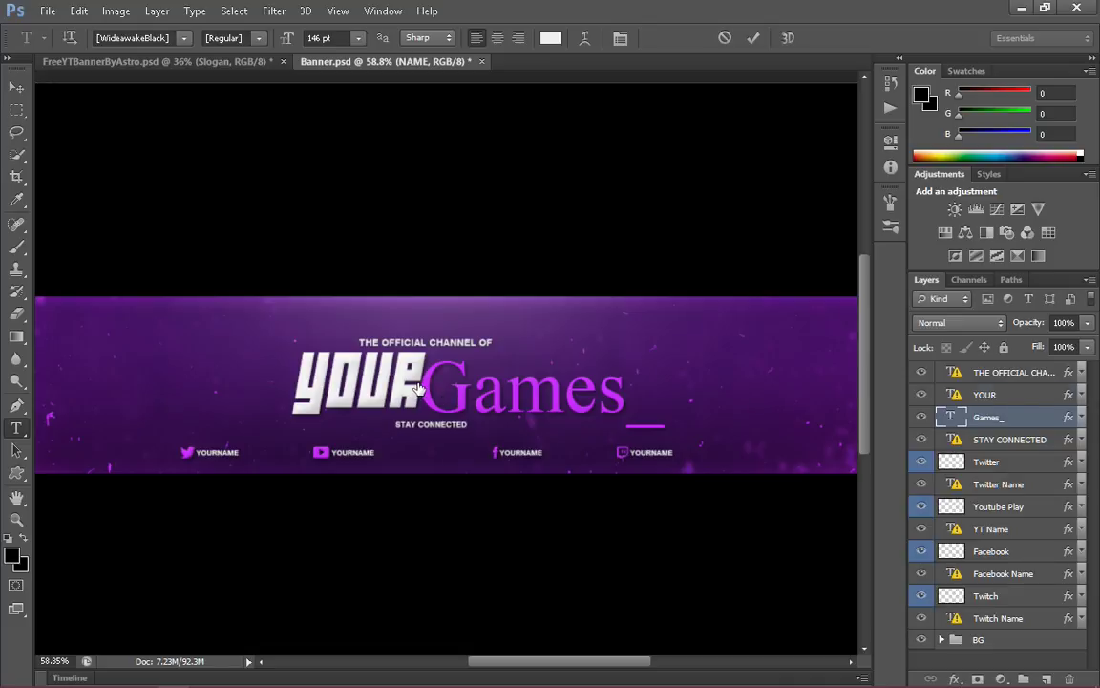
double_click(273, 382)
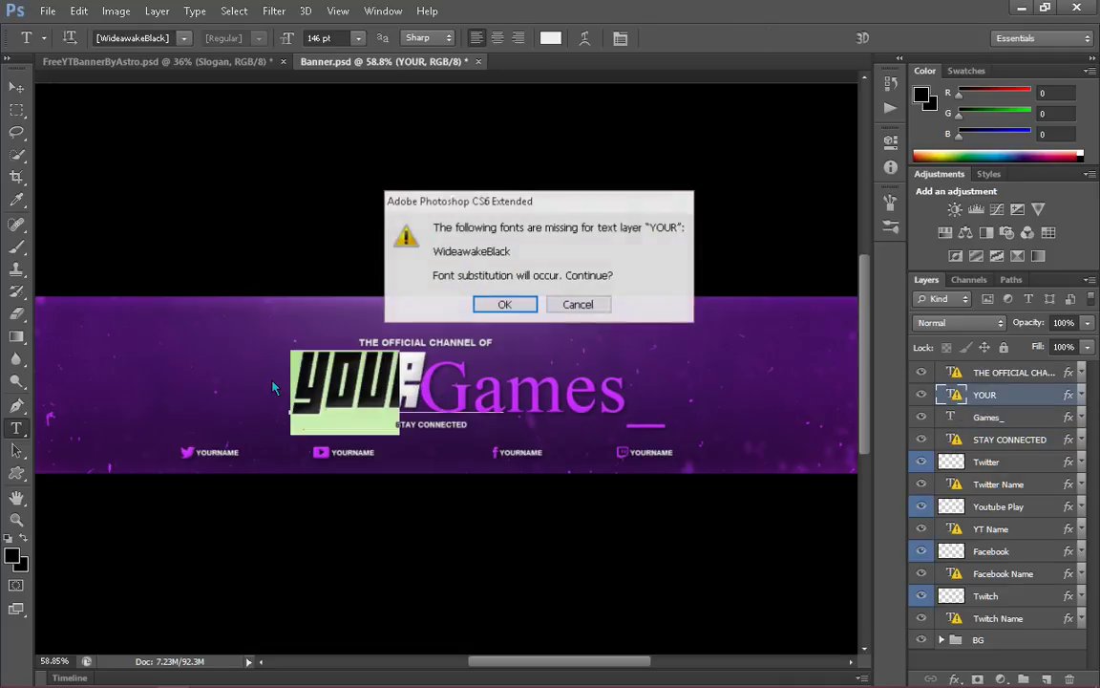
key("Return")
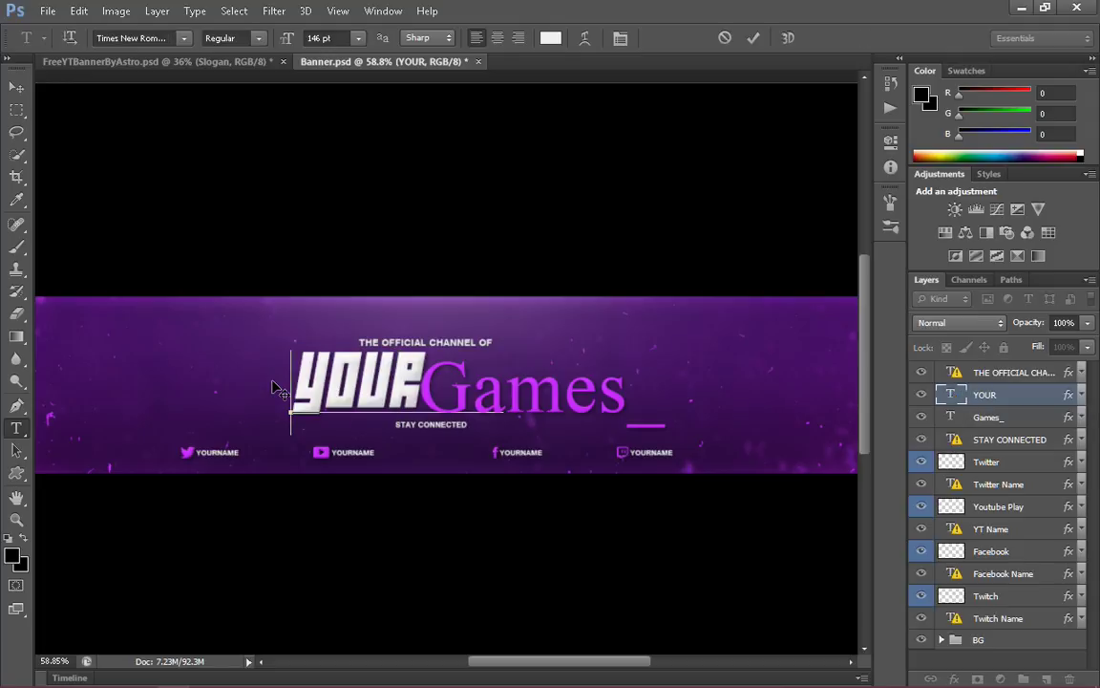
key("Delete")
key("Delete")
key("Delete")
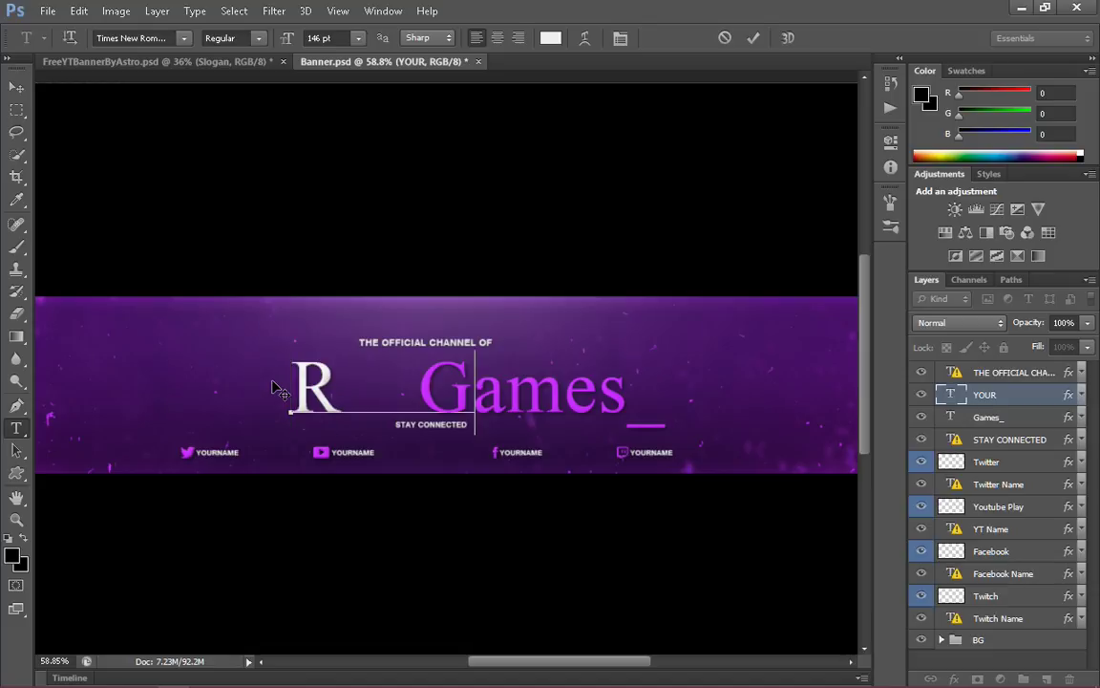
type("Stormeh")
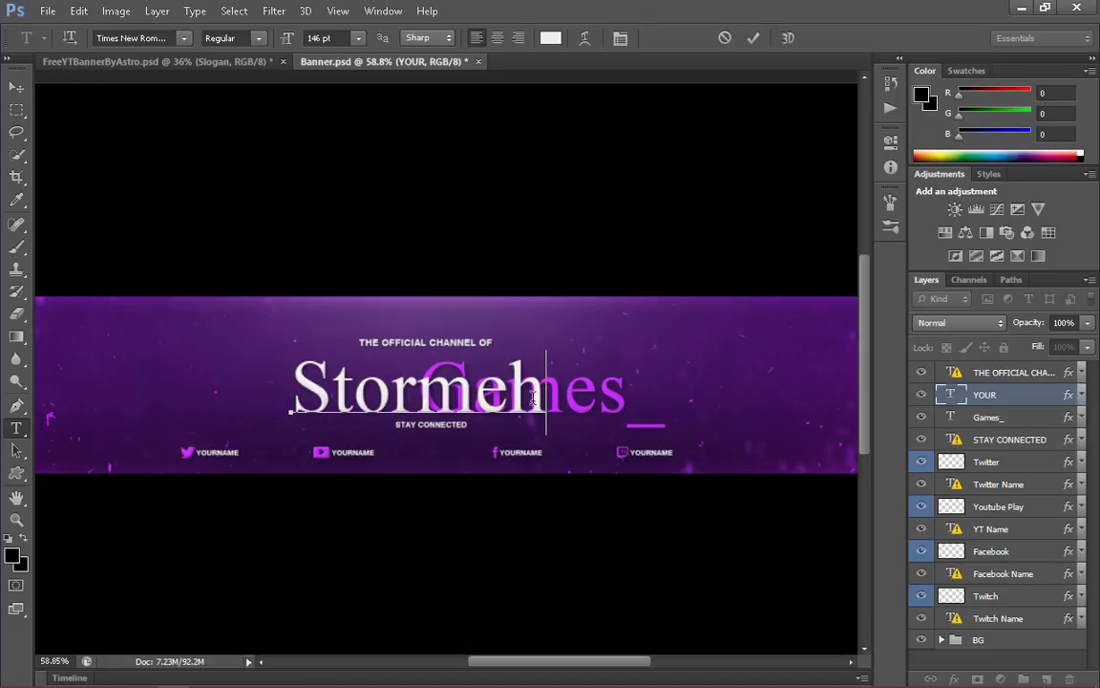
left_click(988, 421)
- Delete the separate Stormeh and Games_ text layers
left_click(997, 414)
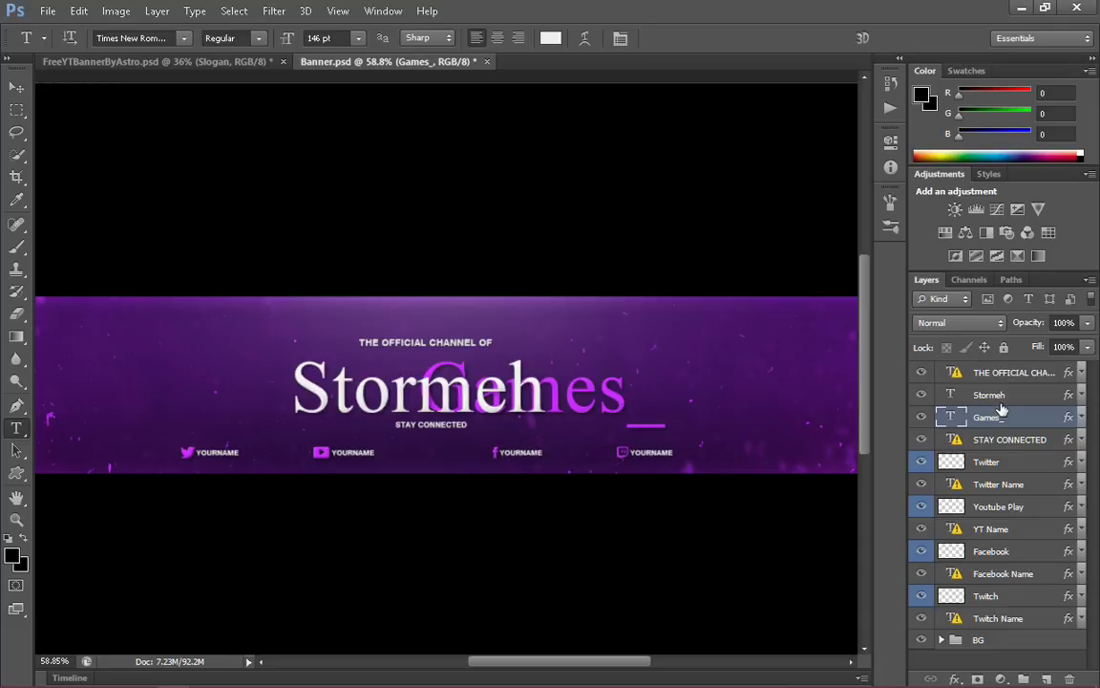
left_click(1001, 394)
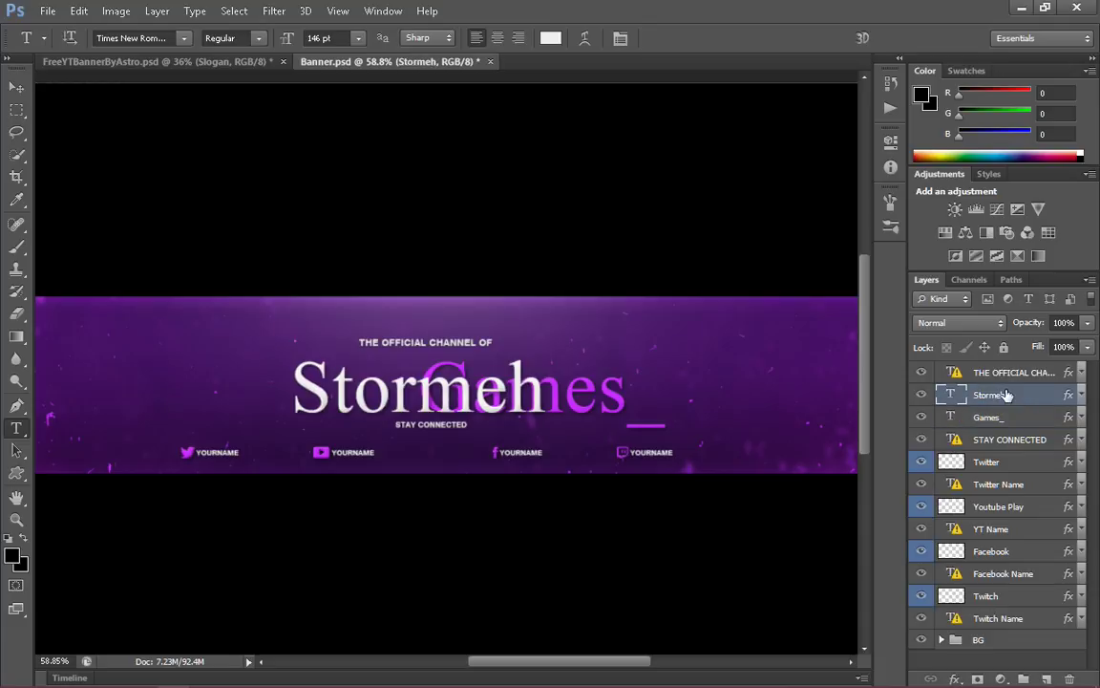
left_click(989, 418, "shift")
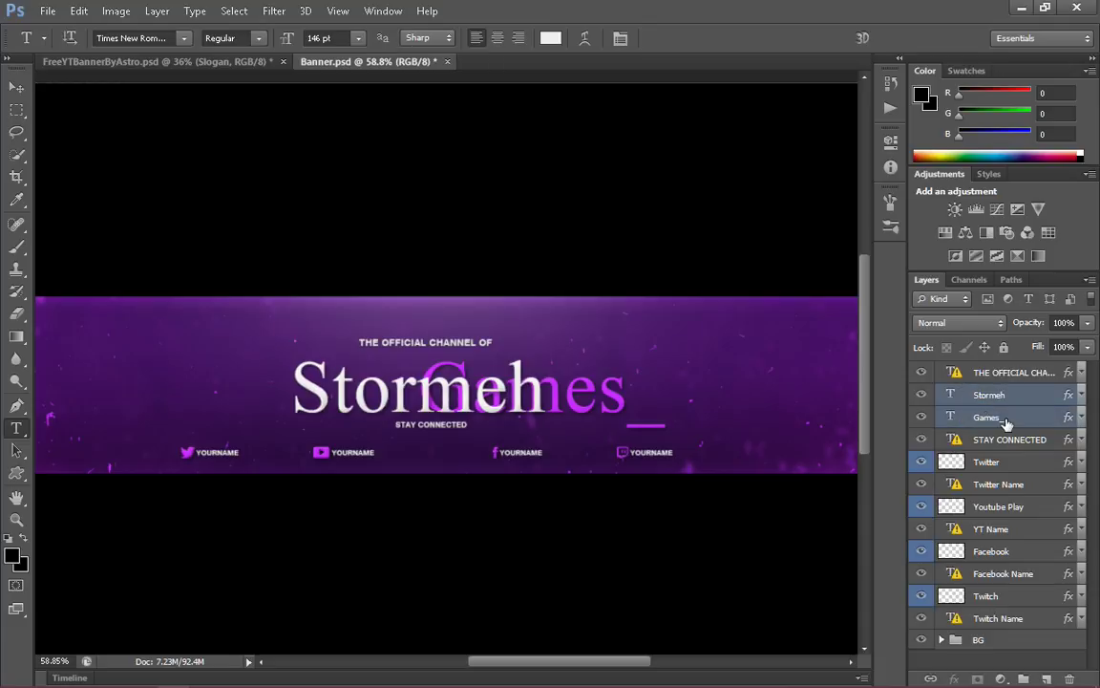
key("Delete")
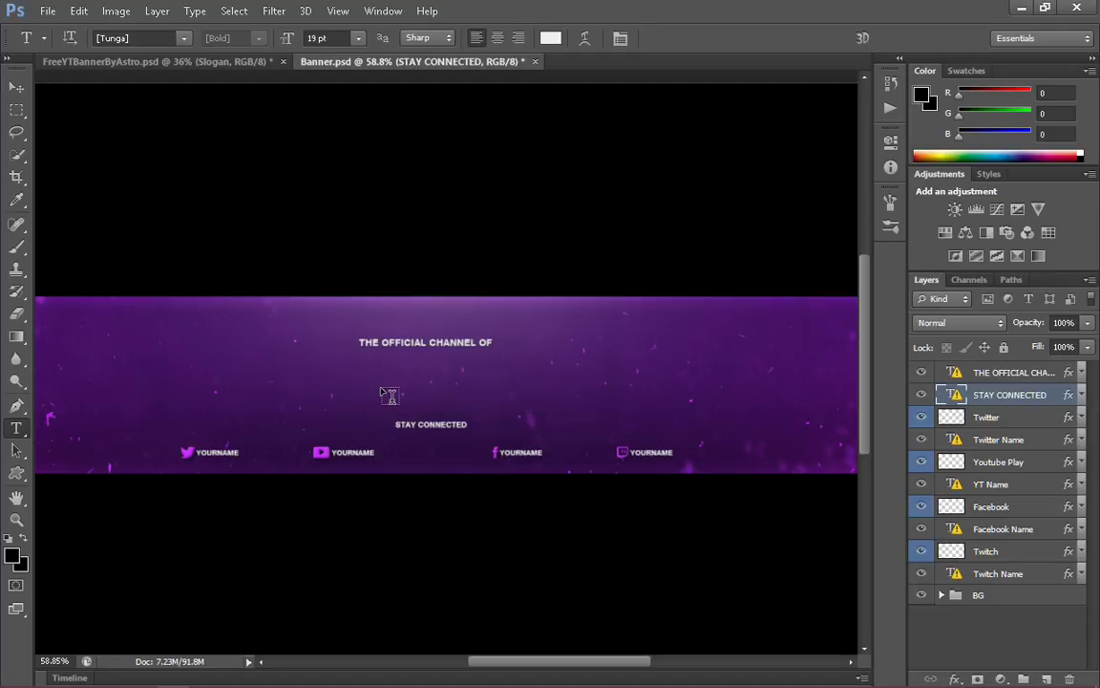
- Add a new StormehGames_ text line set to 65 pt Real Stones
left_click(382, 387)
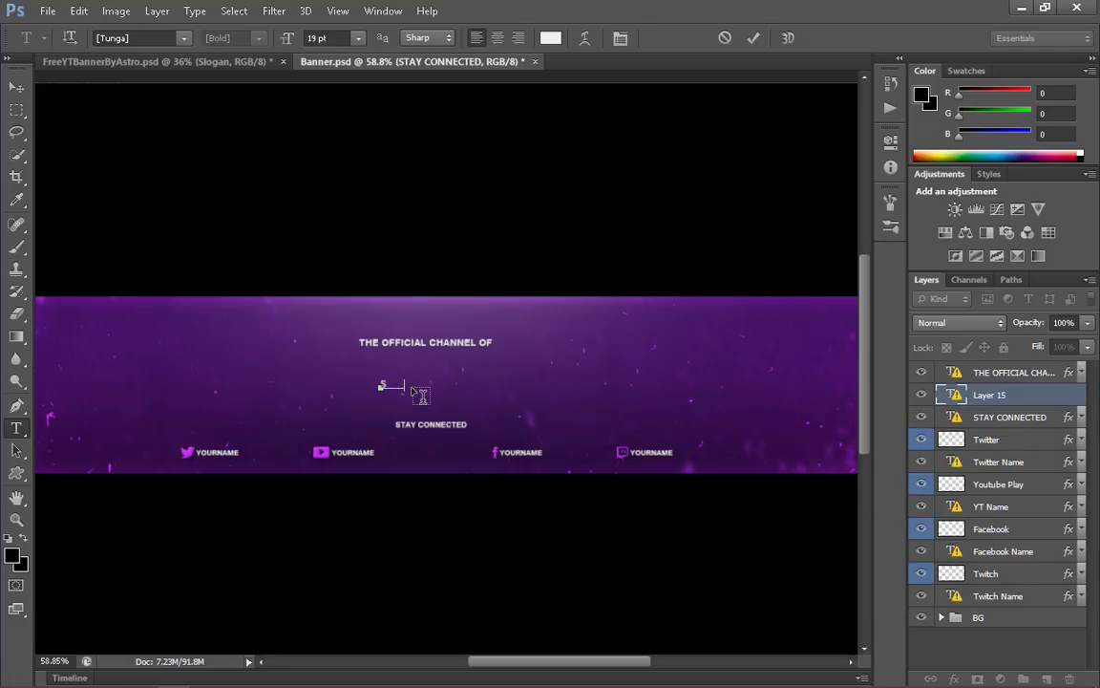
type("tormehGames")
key("ctrl+a")
left_click(307, 37)
left_click_drag(282, 37, 310, 37)
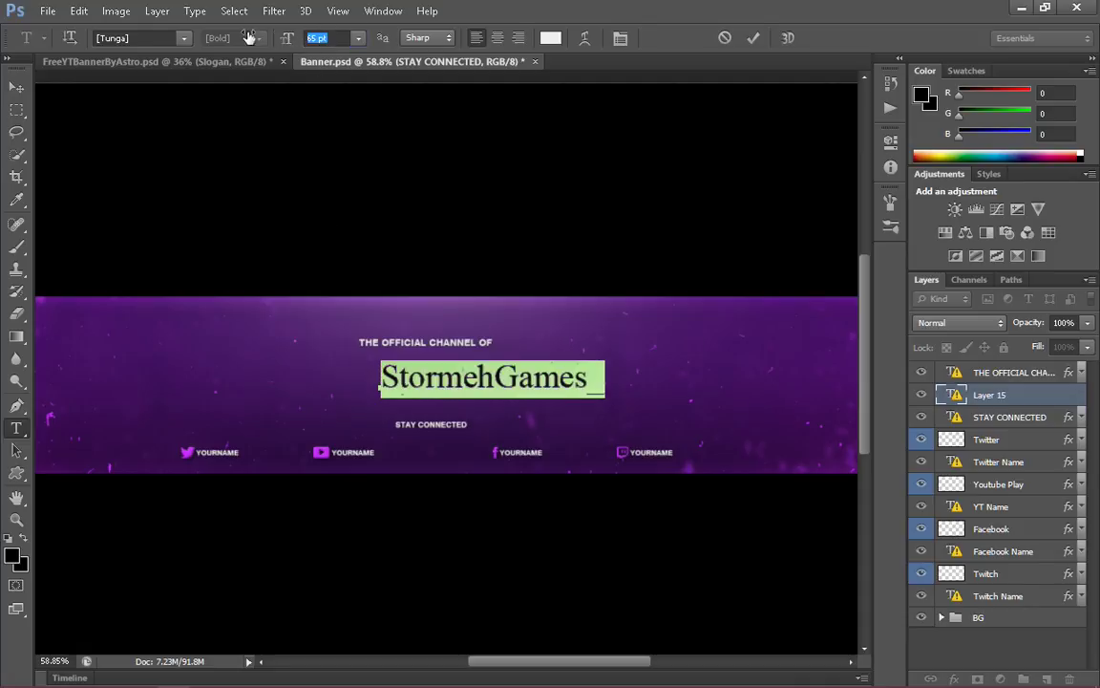
left_click(183, 37)
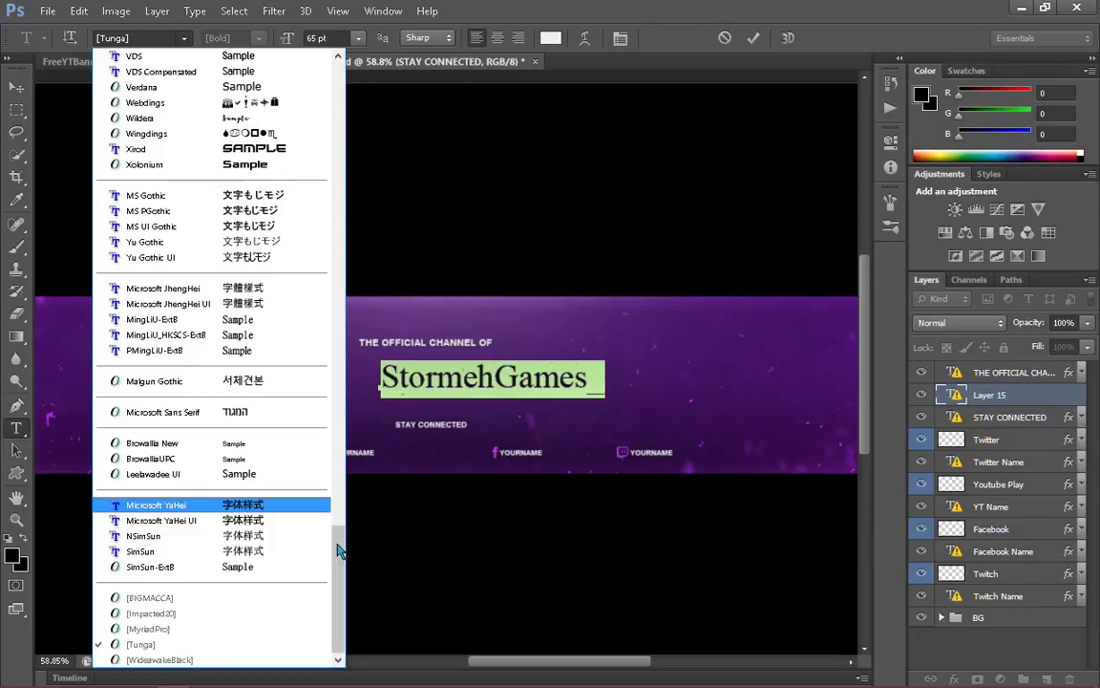
scroll(361, 378, "up", 5)
scroll(361, 378, "up", 7)
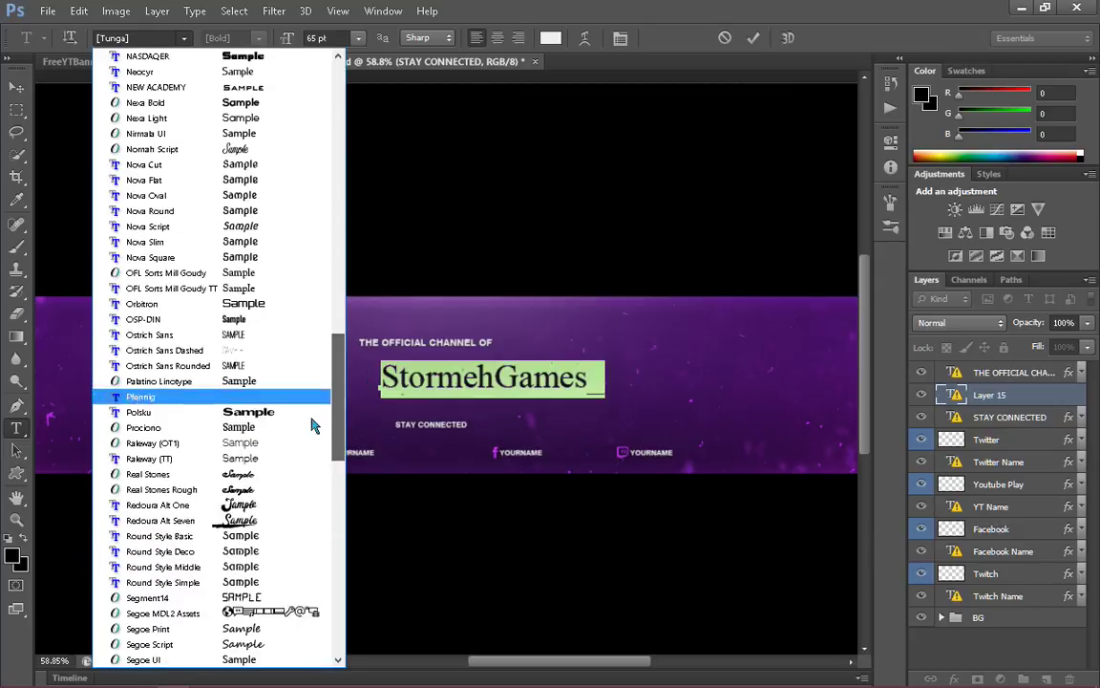
left_click(262, 474)
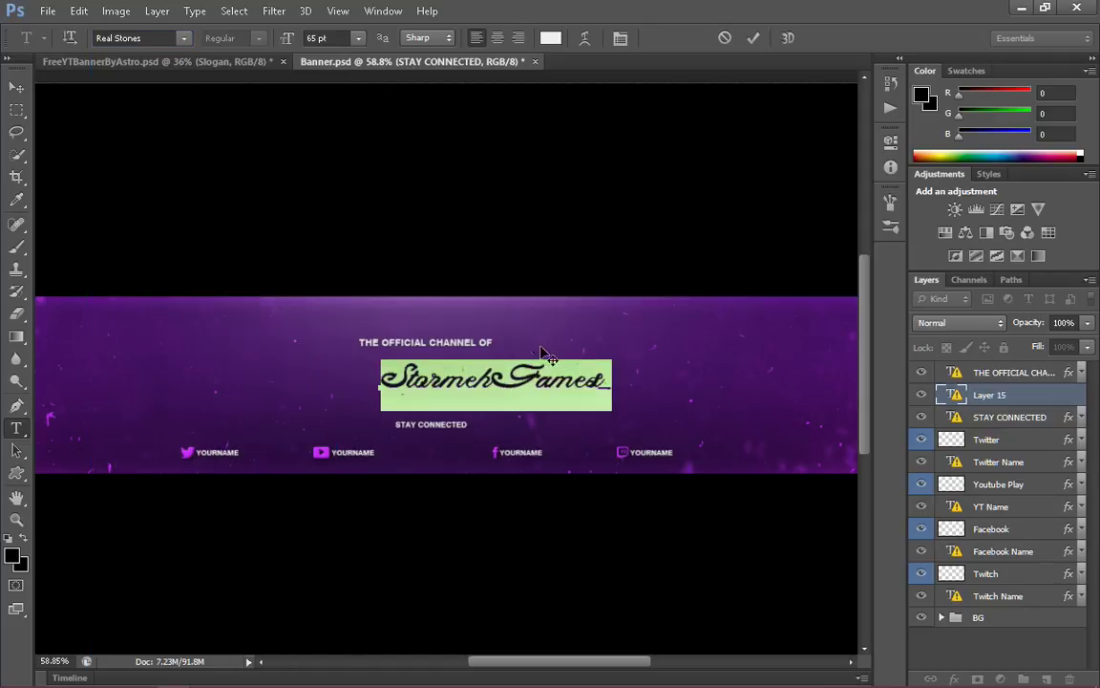
left_click(604, 367)
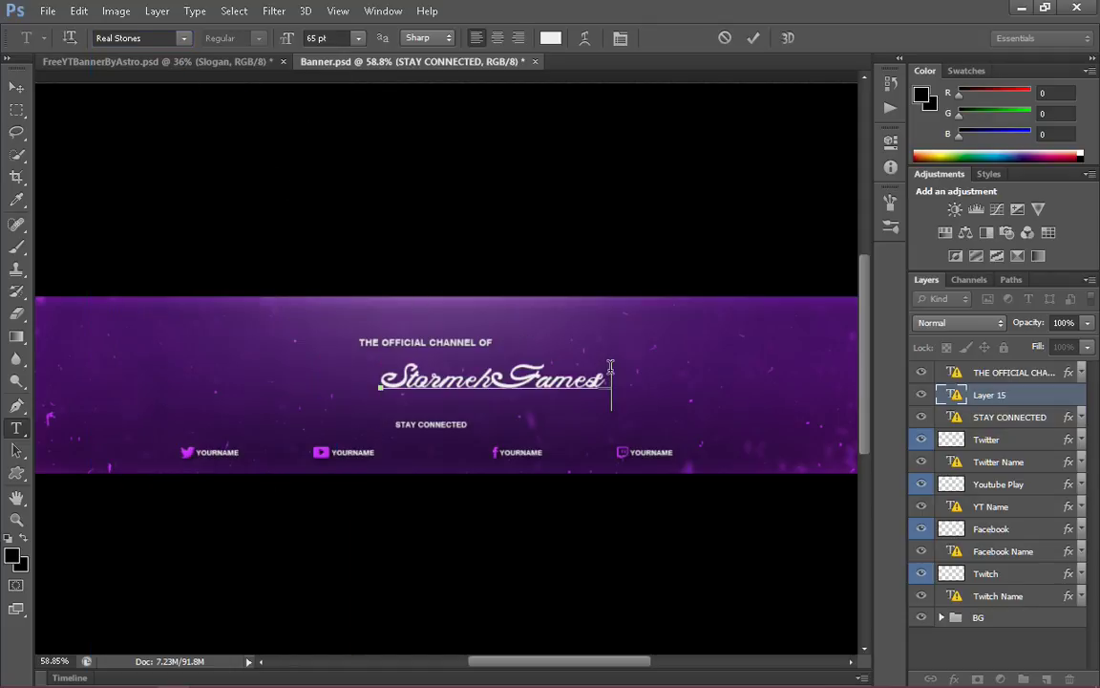
left_click(1005, 399)
- Rename the new text layer to Name and centre it horizontally on the banner
double_click(1004, 396)
type("Name")
key("Return")
key("v")
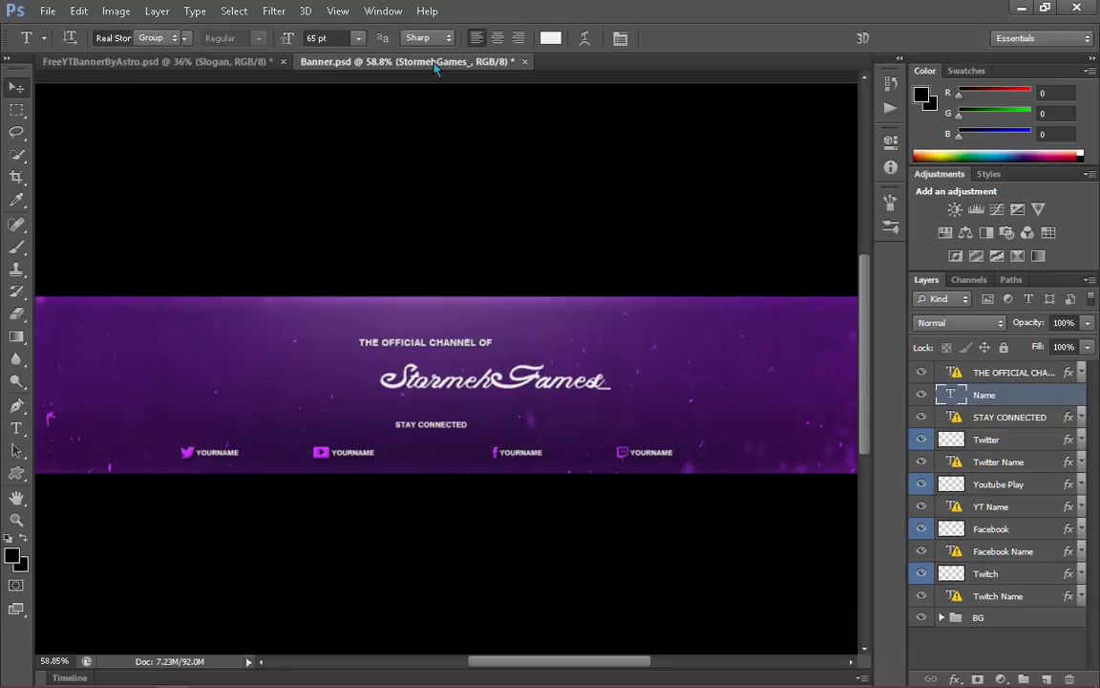
left_click(363, 39)
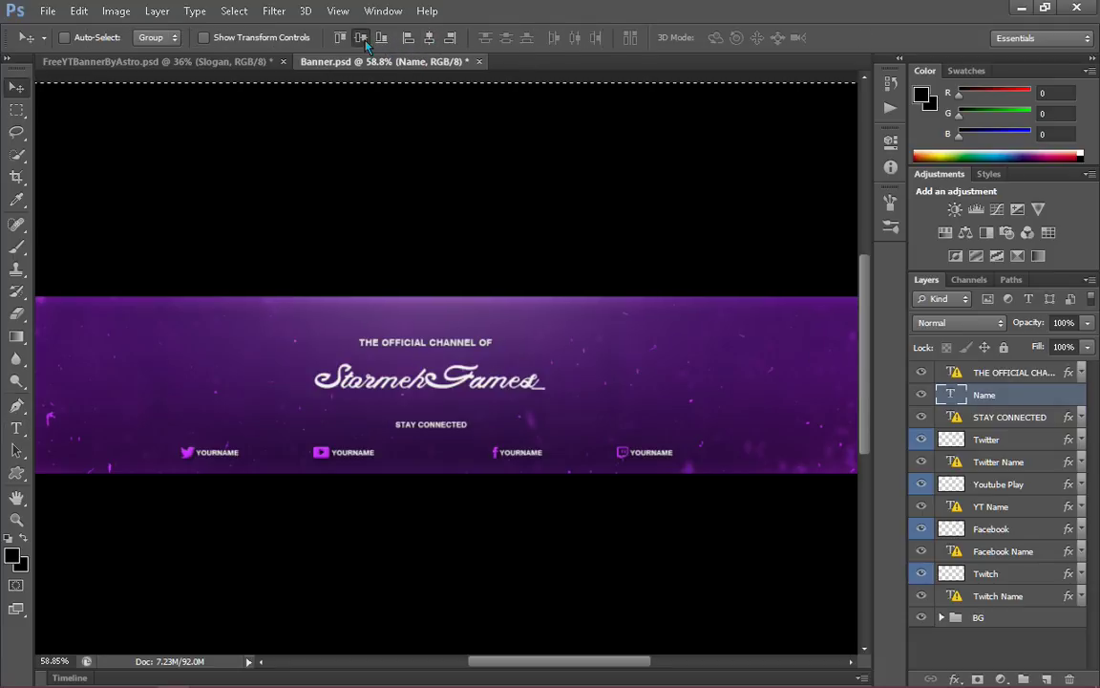
- Delete the Facebook, Facebook Name, Twitch and Twitch Name layers
key("ctrl+d")
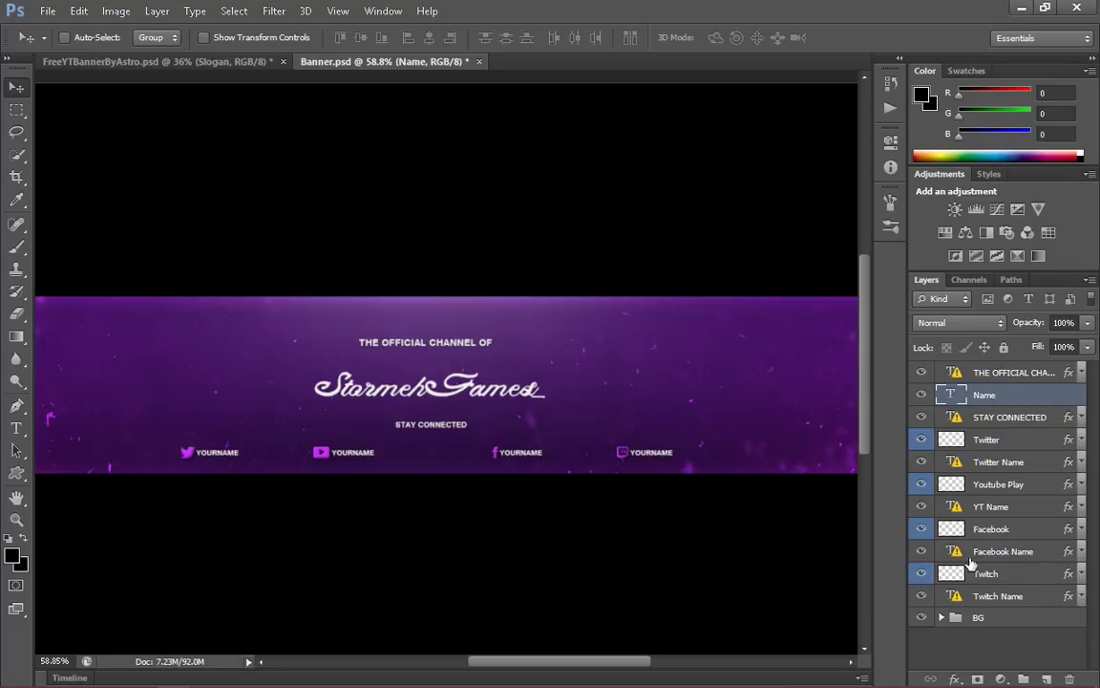
left_click(940, 618)
scroll(955, 592, "down", 2)
scroll(966, 573, "down", 3)
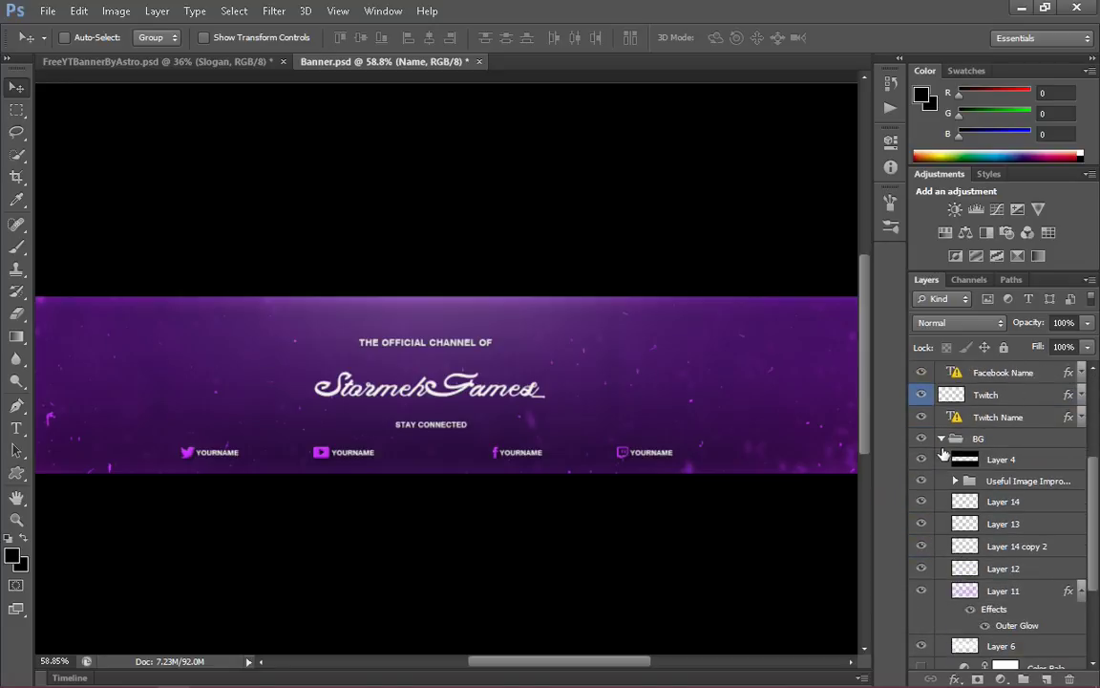
left_click(974, 438)
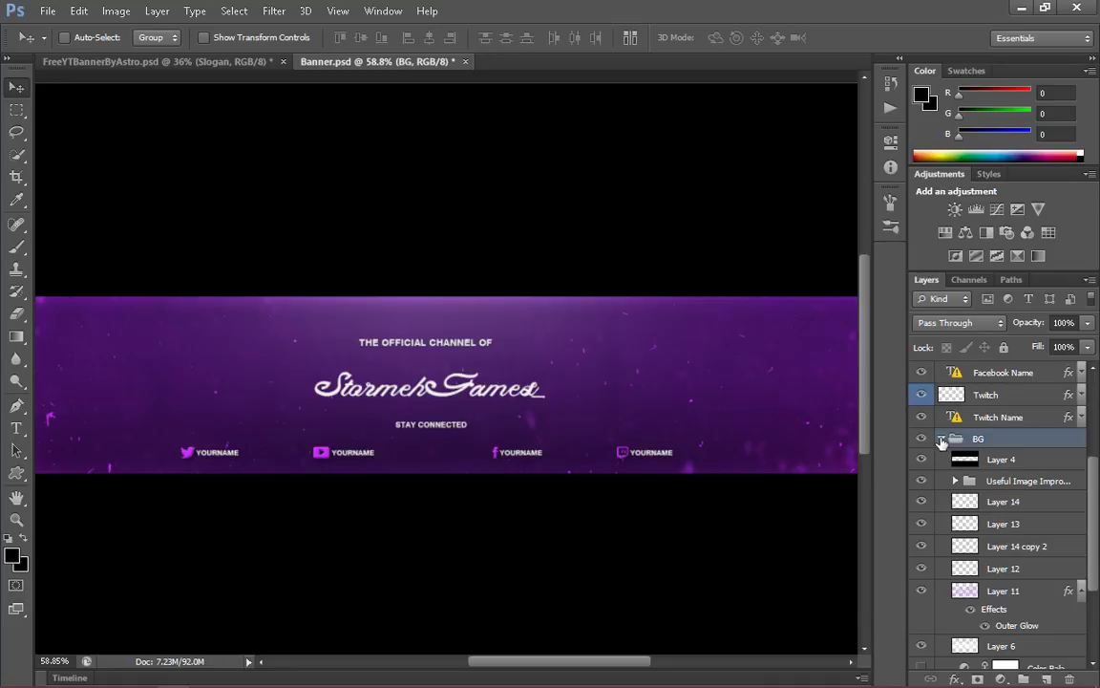
left_click(940, 437)
left_click(1003, 594)
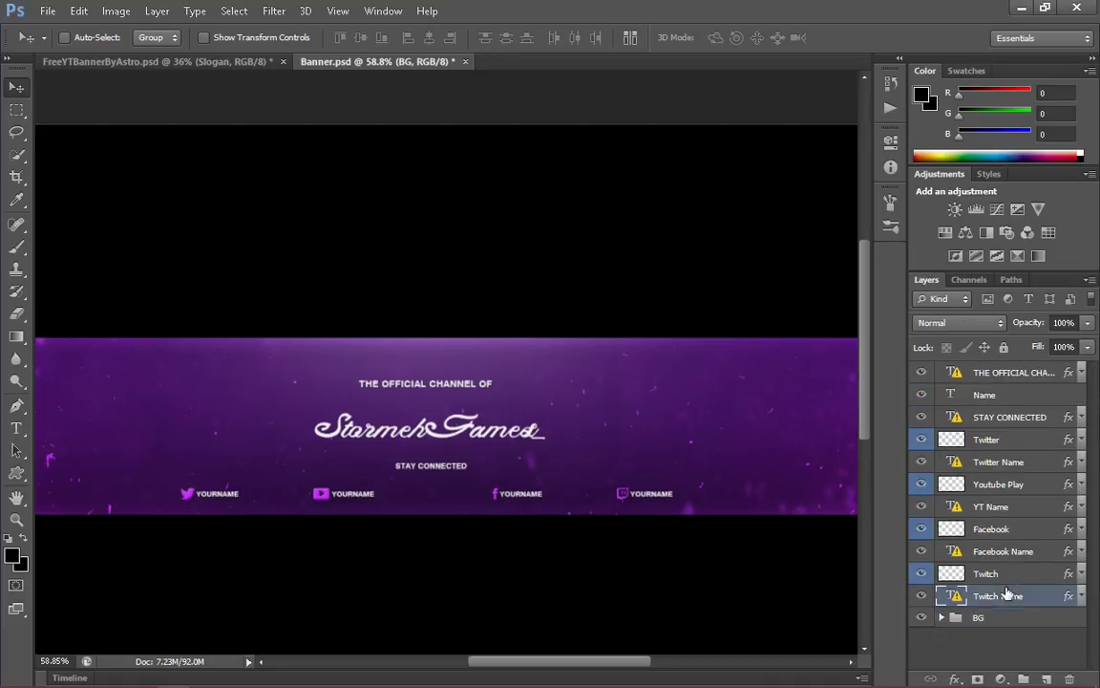
left_click(1031, 573, "ctrl")
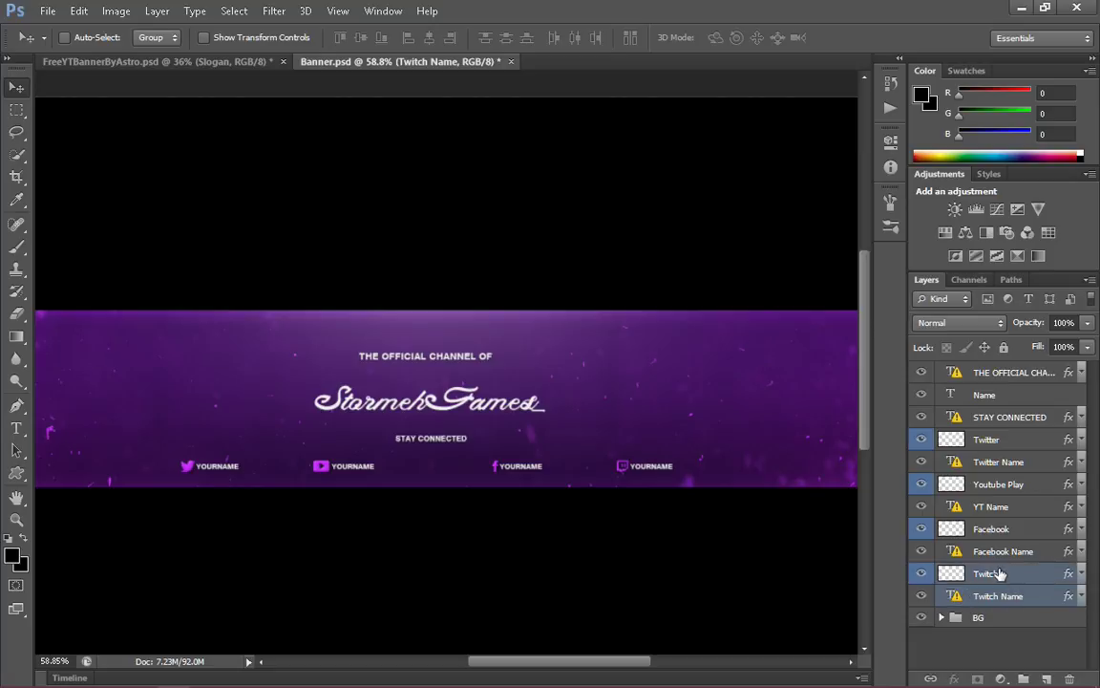
left_click(1017, 551, "ctrl")
left_click(1003, 530, "ctrl")
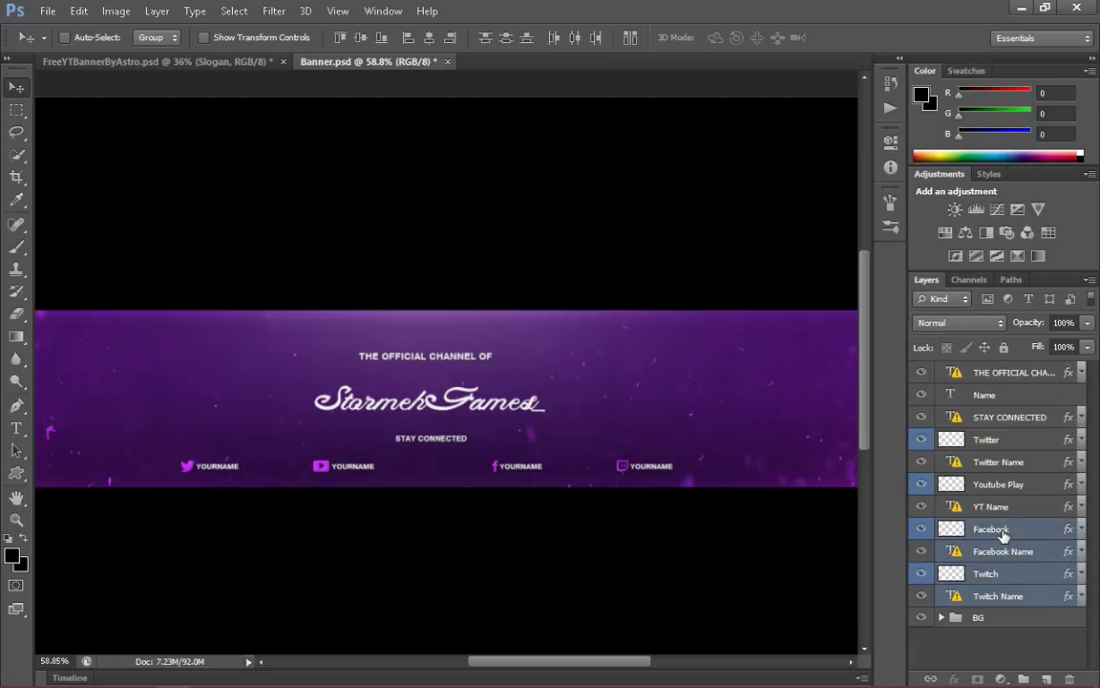
key("Delete")
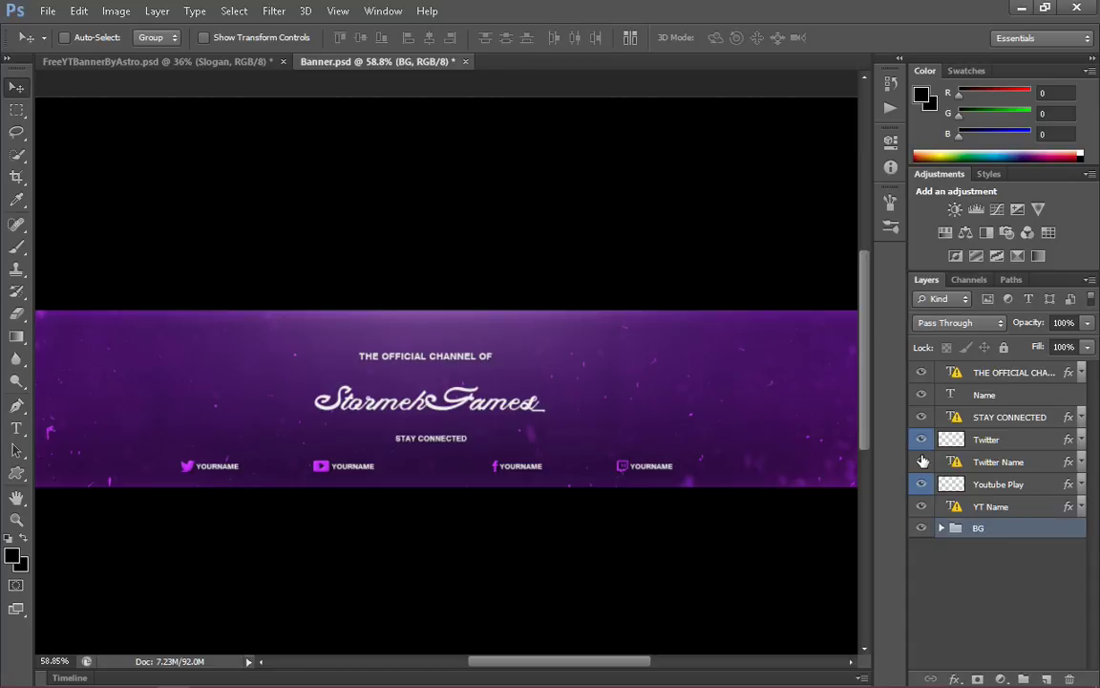
left_click(993, 439)
left_click(998, 484, "shift")
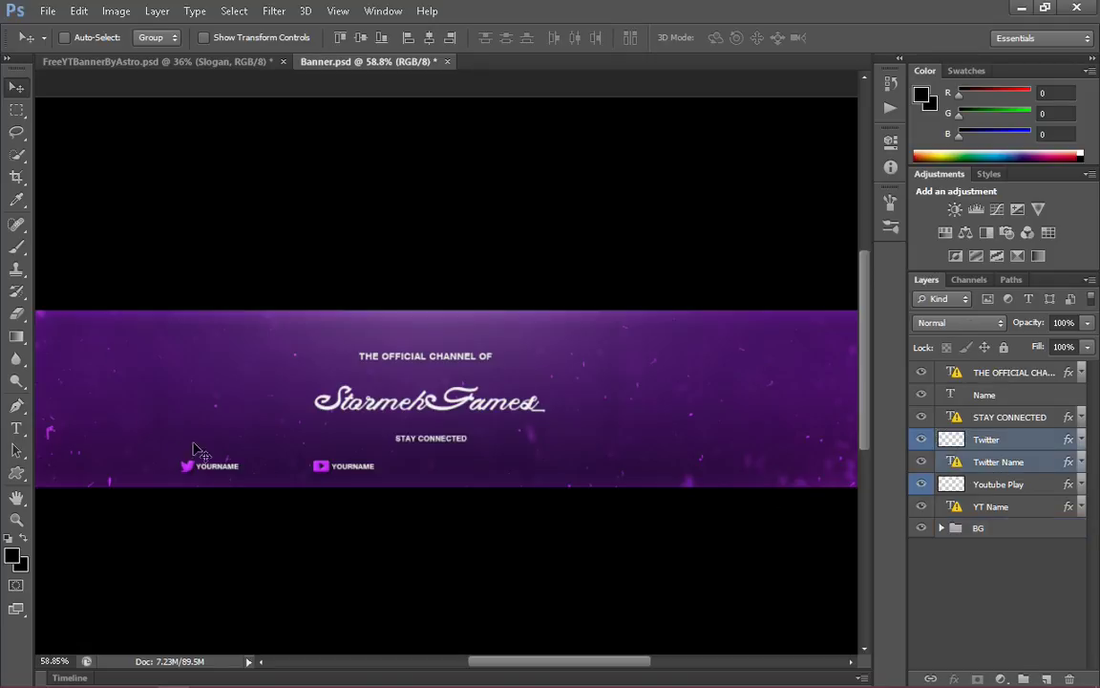
left_click(994, 506, "shift")
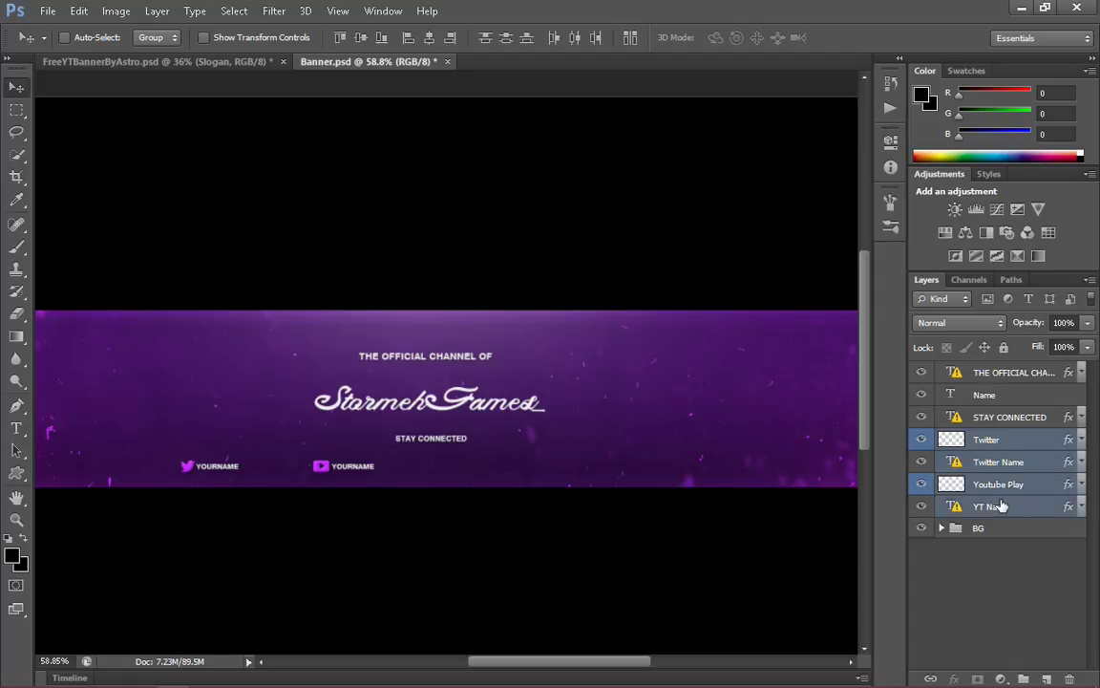
key("ctrl+a")
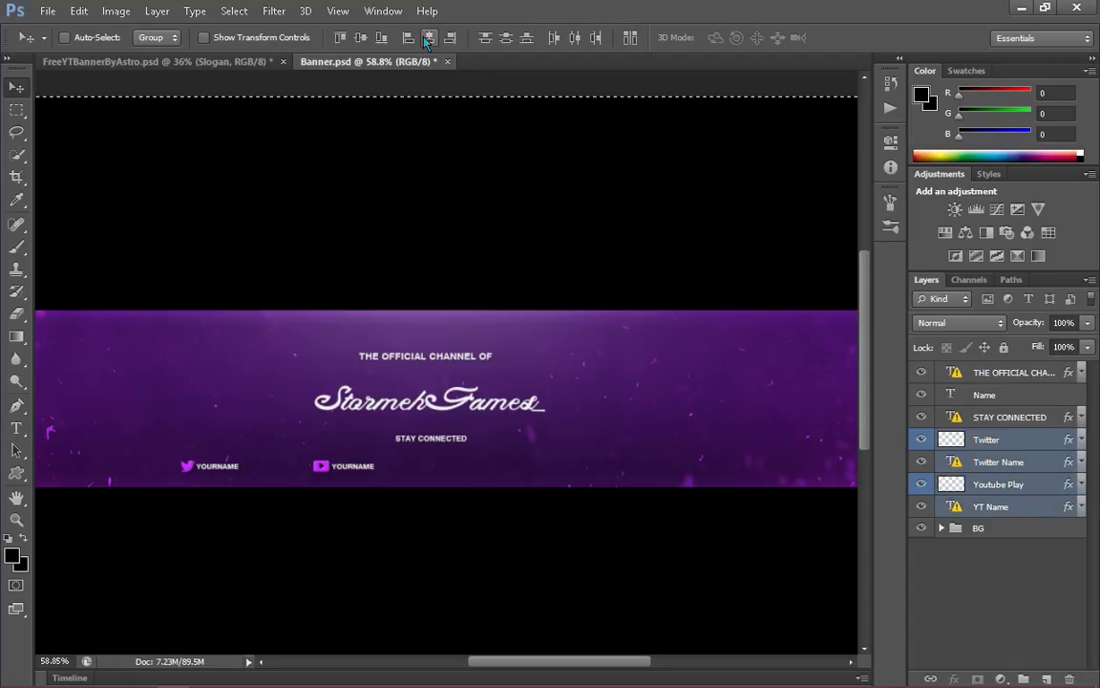
left_click(428, 37)
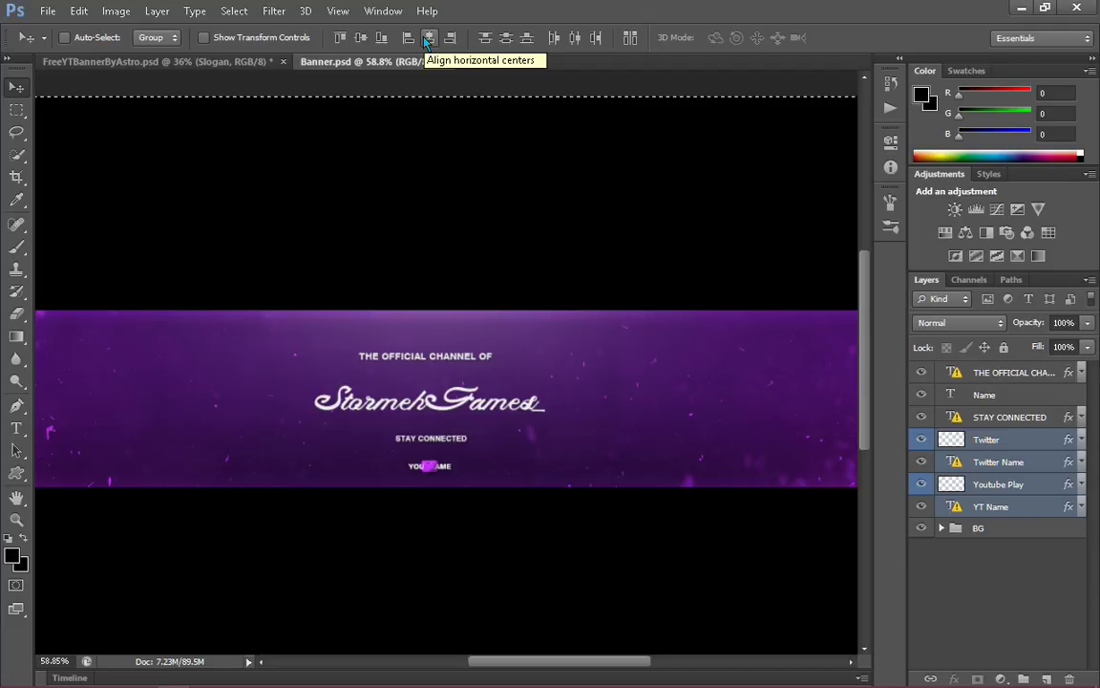
key("ctrl+z")
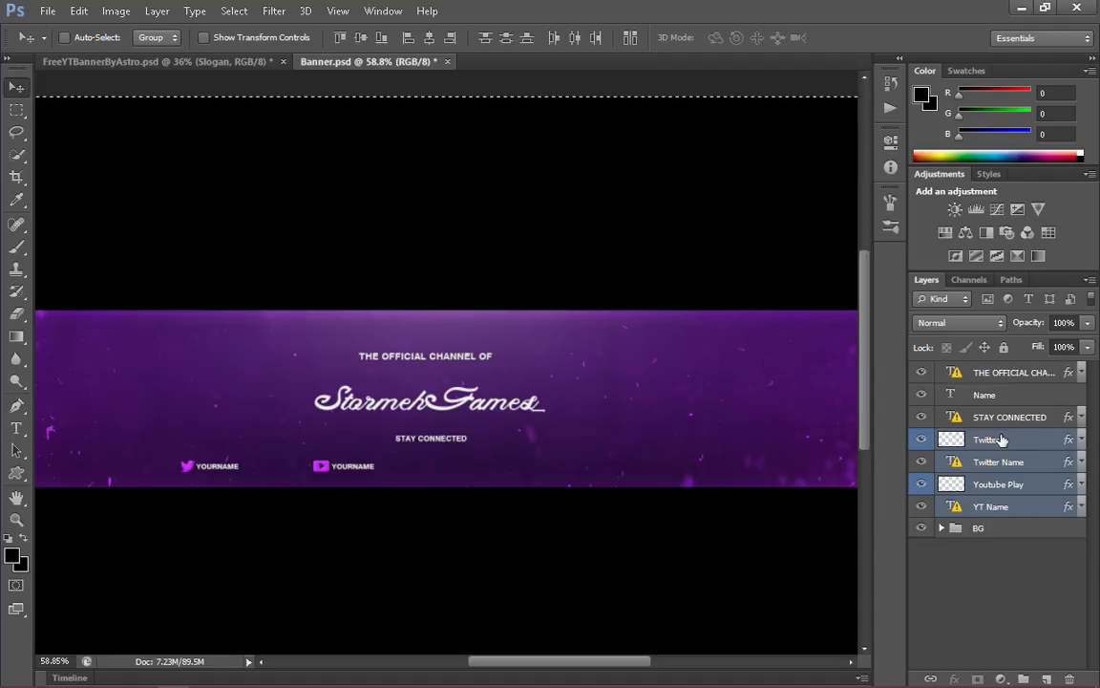
key("ctrl+d")
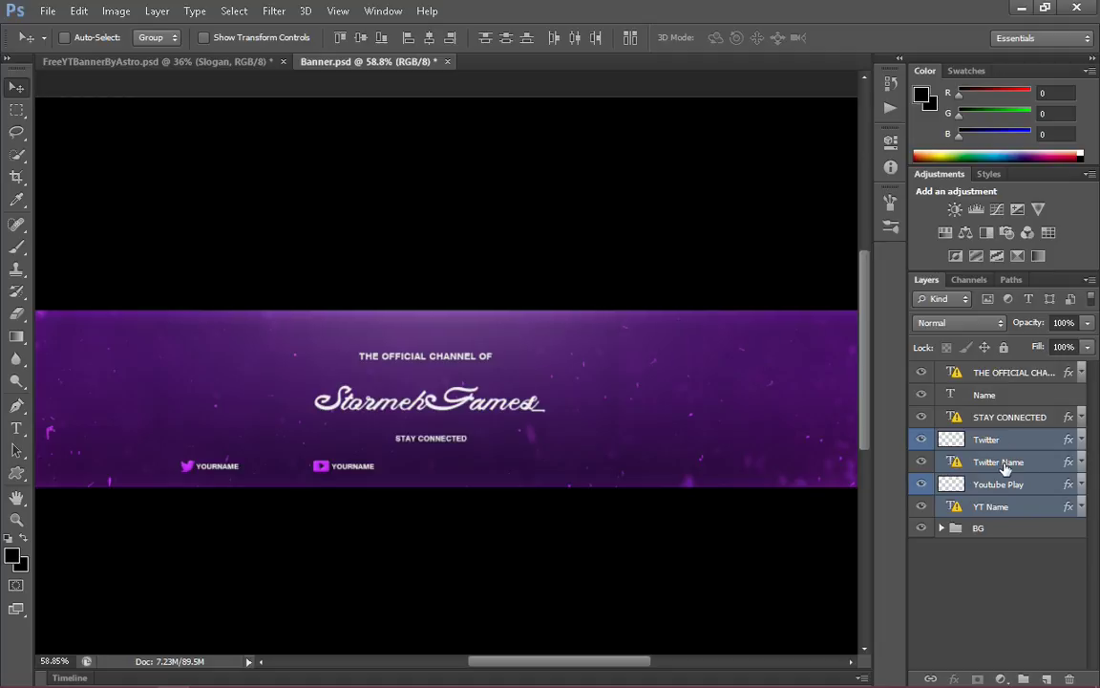
left_click(1004, 465)
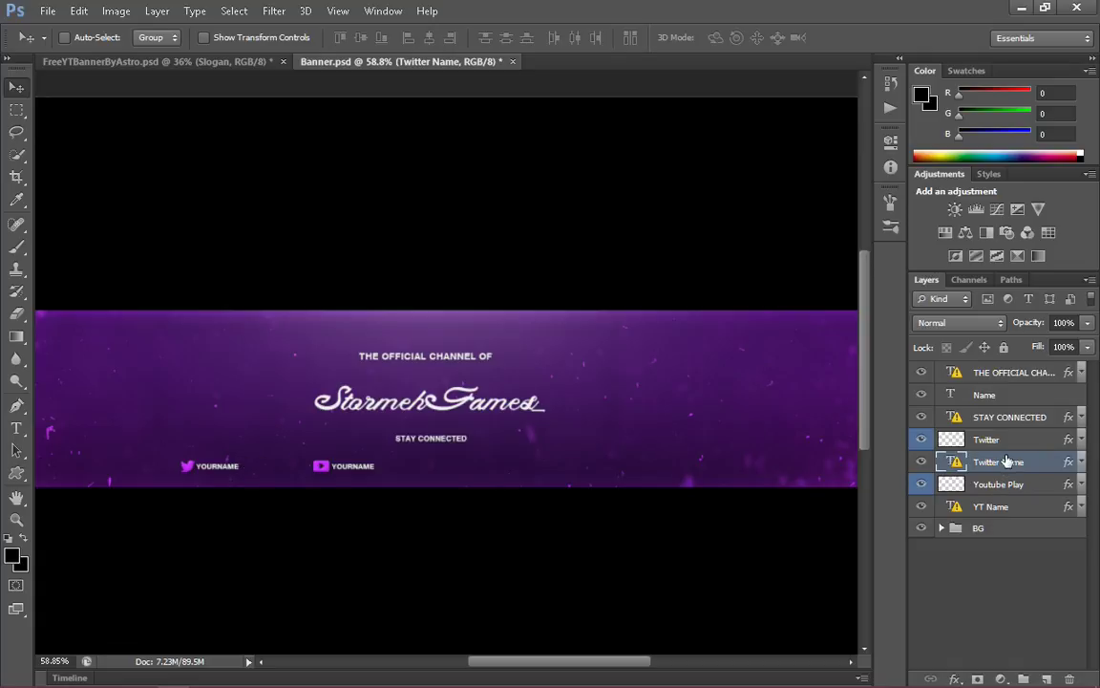
key("z")
left_click_drag(244, 464, 422, 443)
key("space")
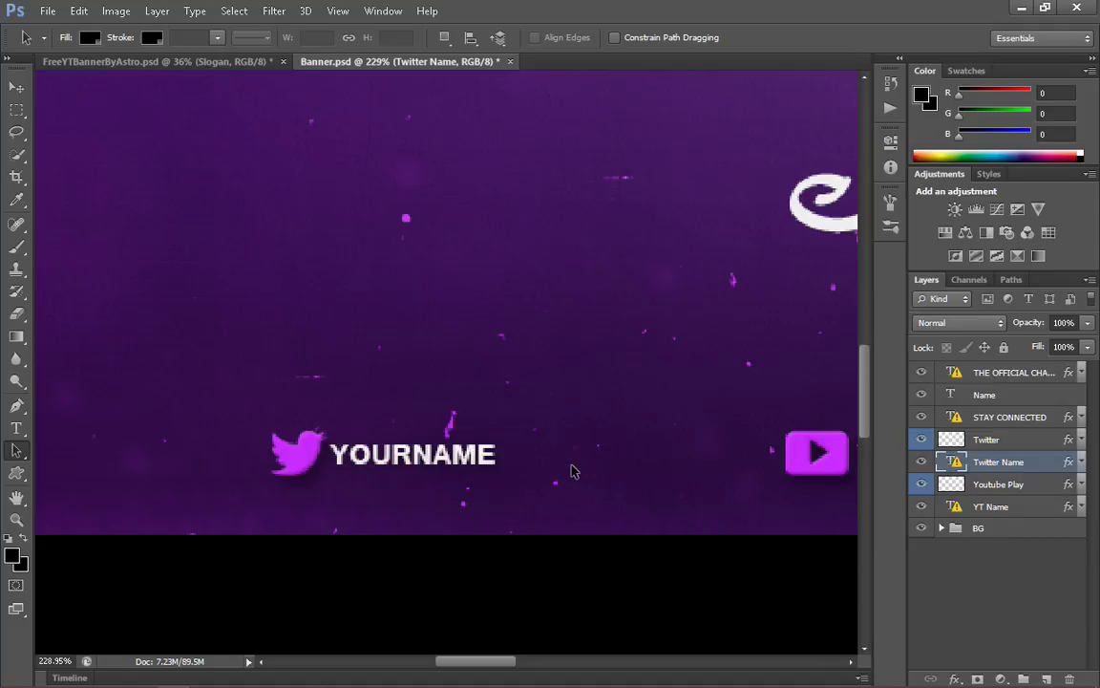
left_click_drag(600, 470, 344, 449)
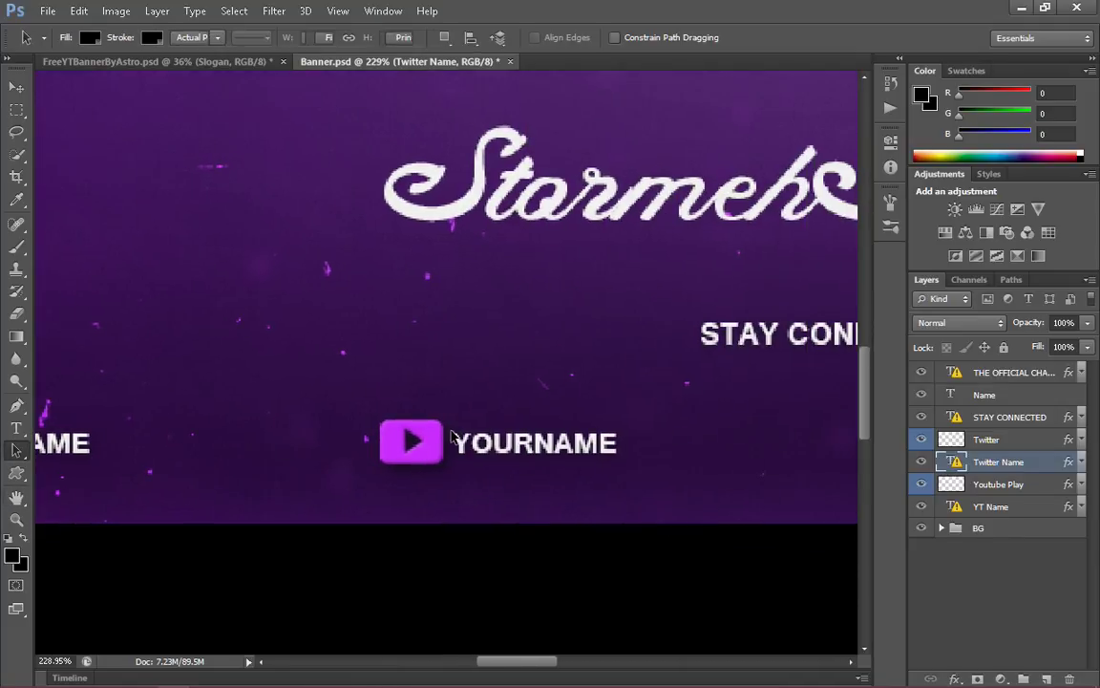
key("z")
right_click(501, 412)
left_click(535, 422)
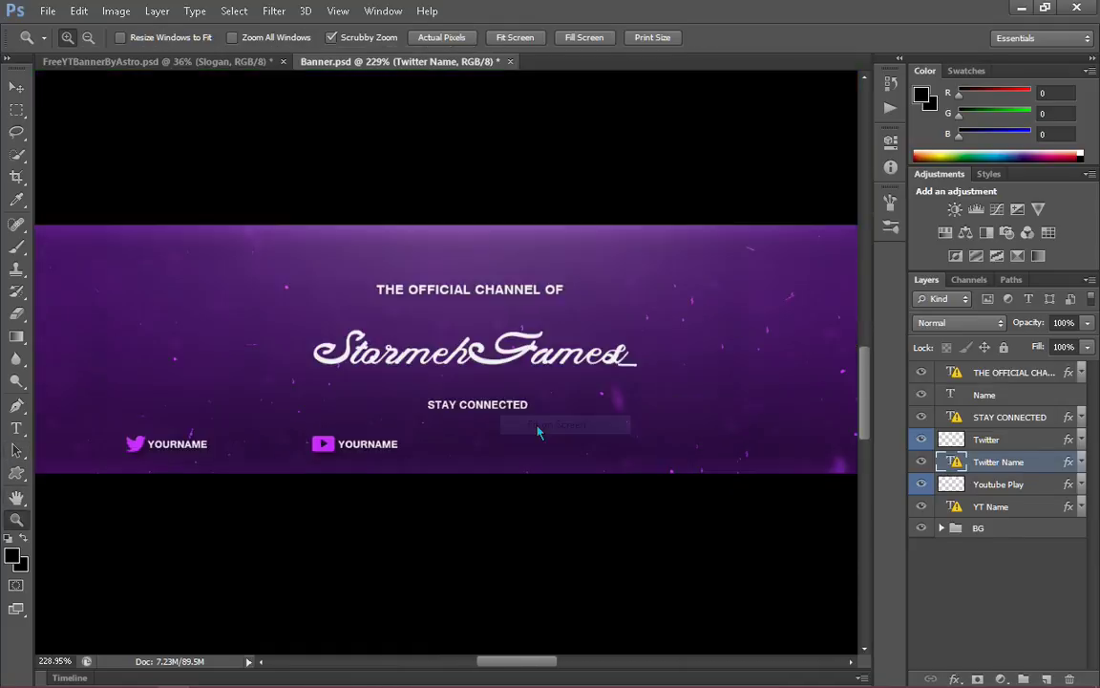
key("a")
left_click_drag(253, 268, 802, 516)
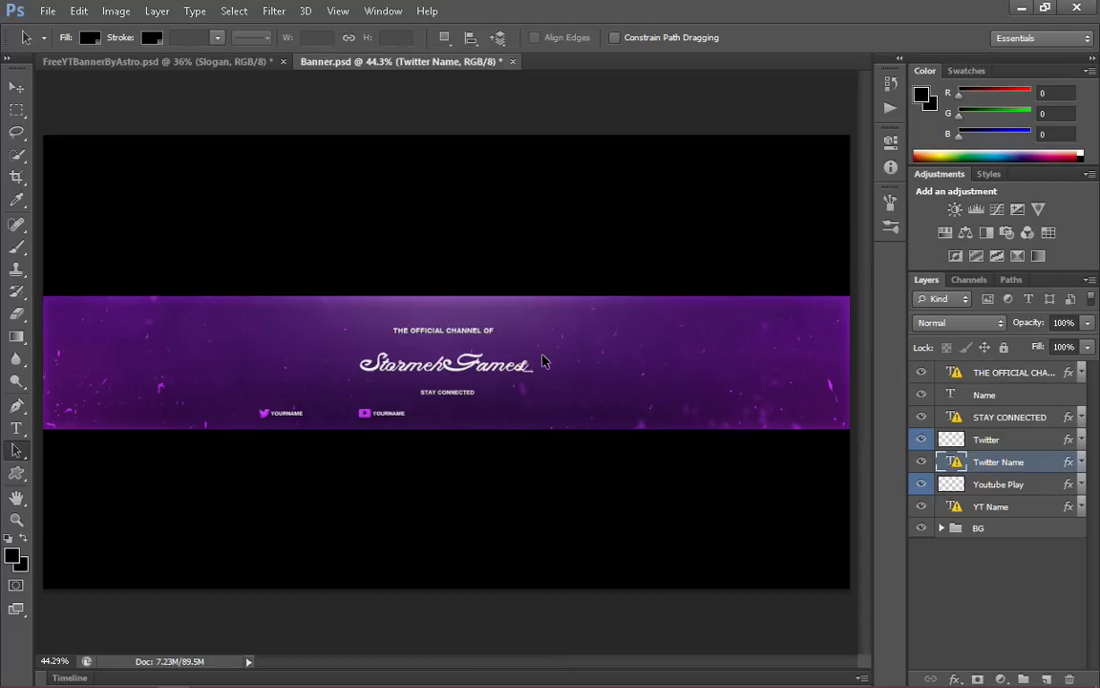
left_click(943, 528)
scroll(936, 477, "down", 1)
scroll(933, 430, "down", 3)
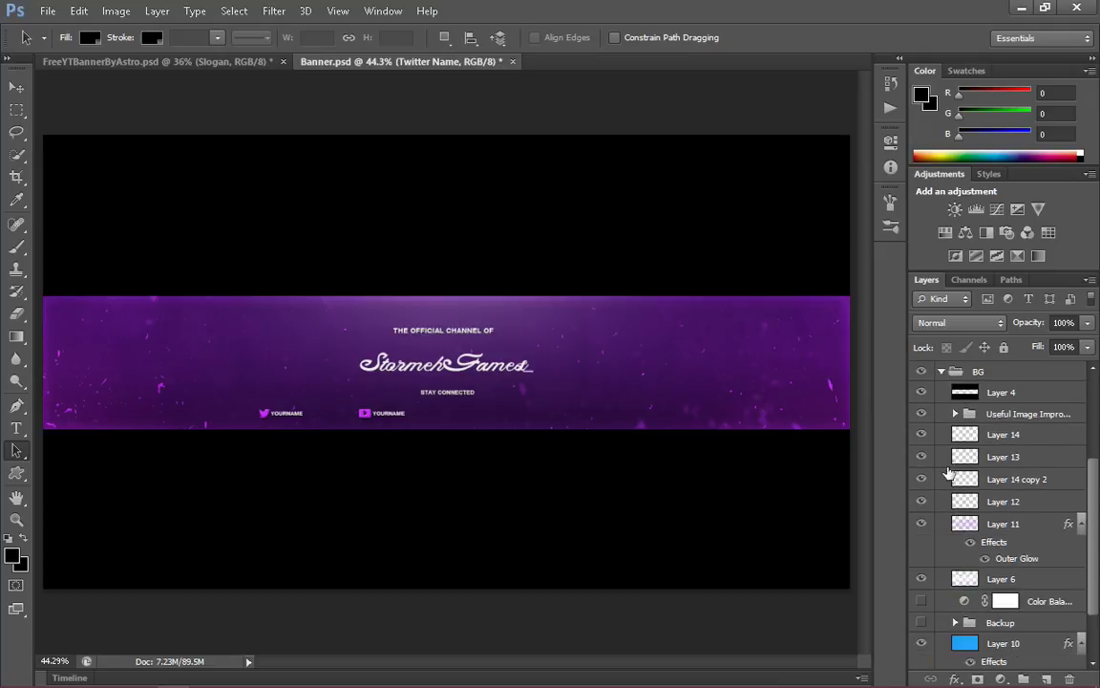
left_click(954, 414)
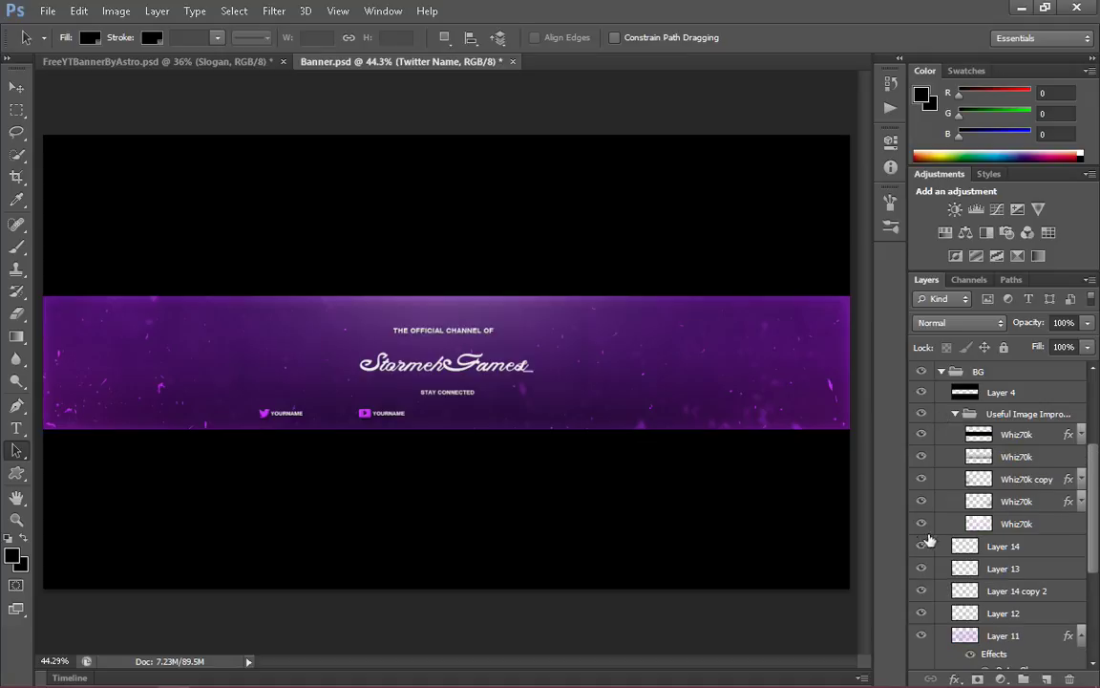
left_click(921, 478)
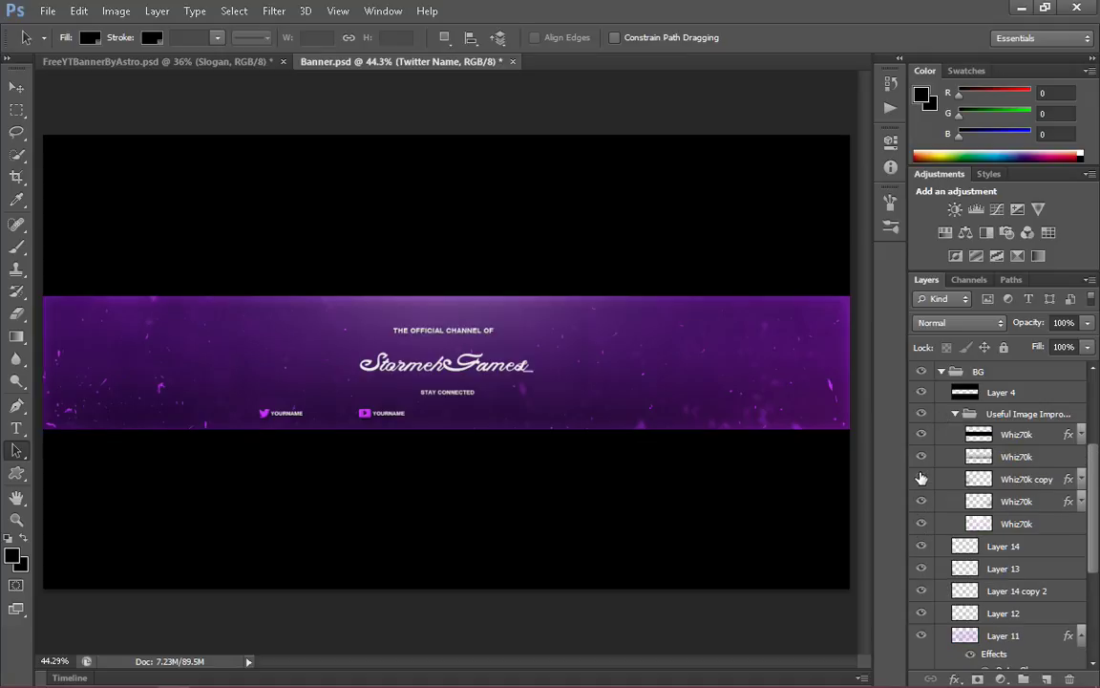
left_click(921, 478)
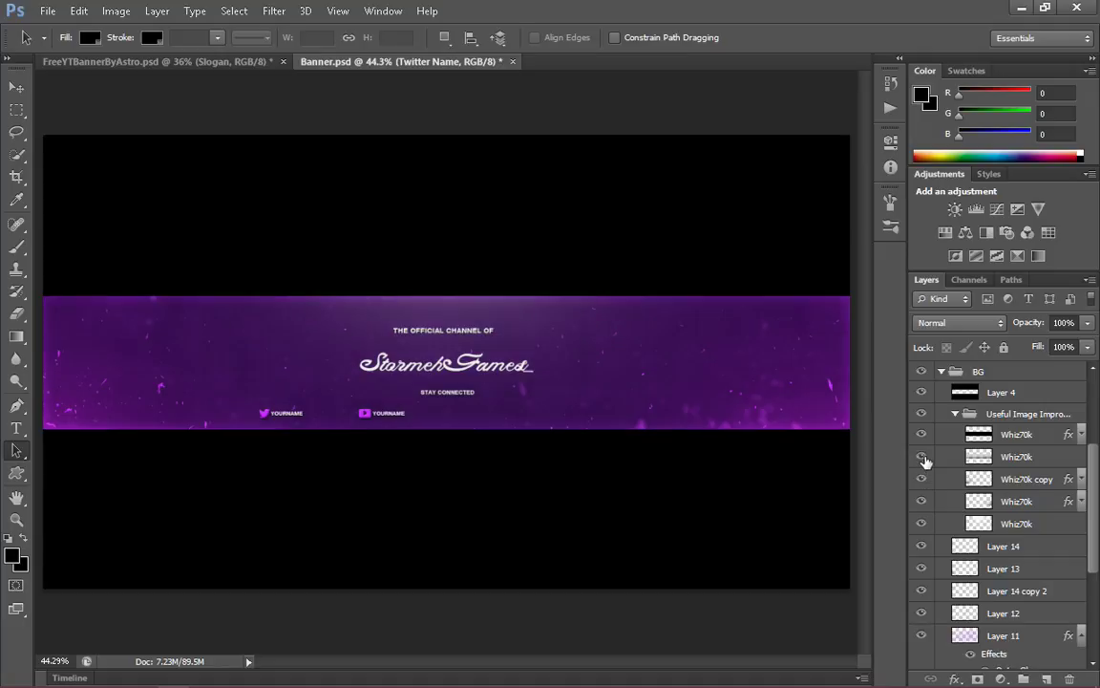
left_click(924, 435)
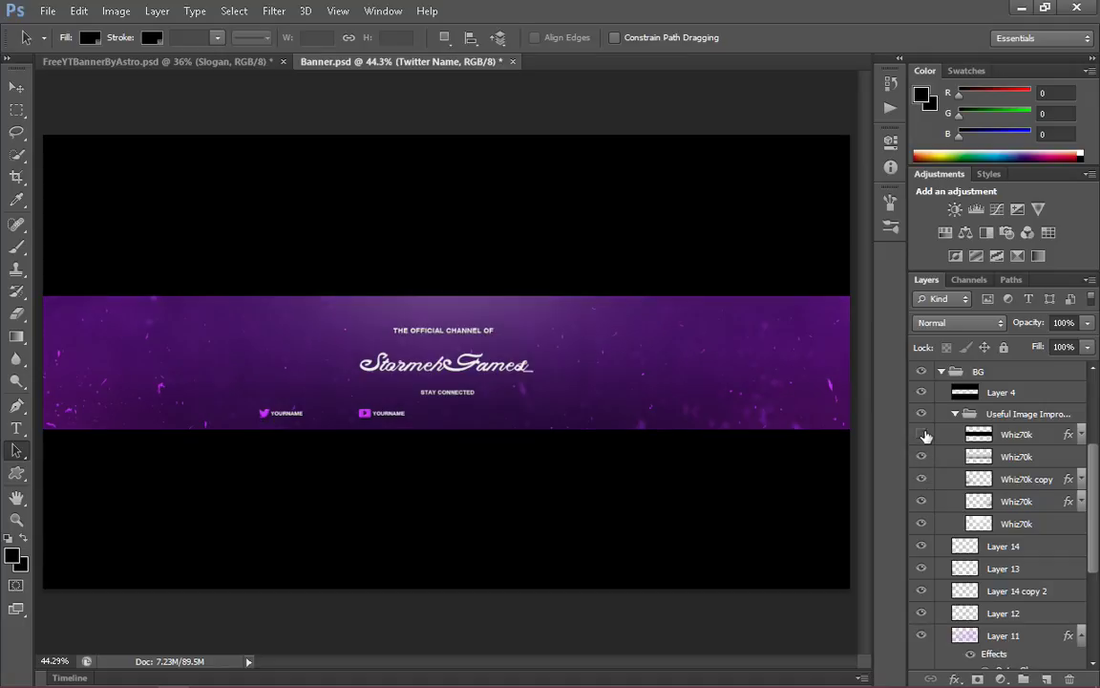
left_click(955, 413)
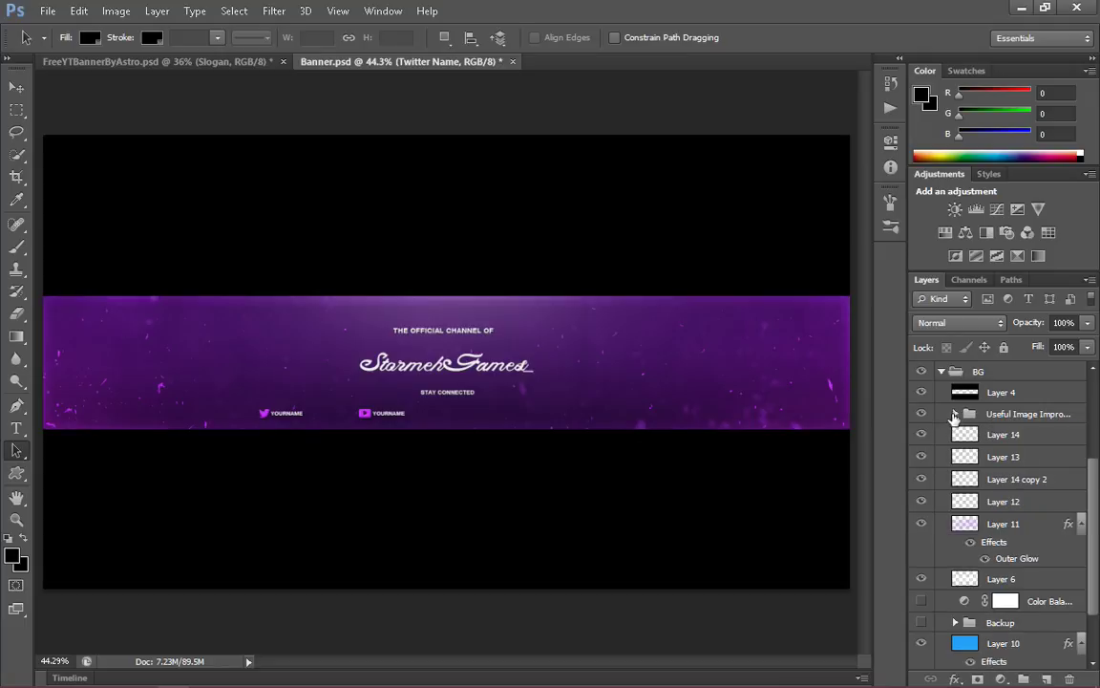
left_click(924, 392)
left_click(924, 393)
scroll(931, 516, "down", 3)
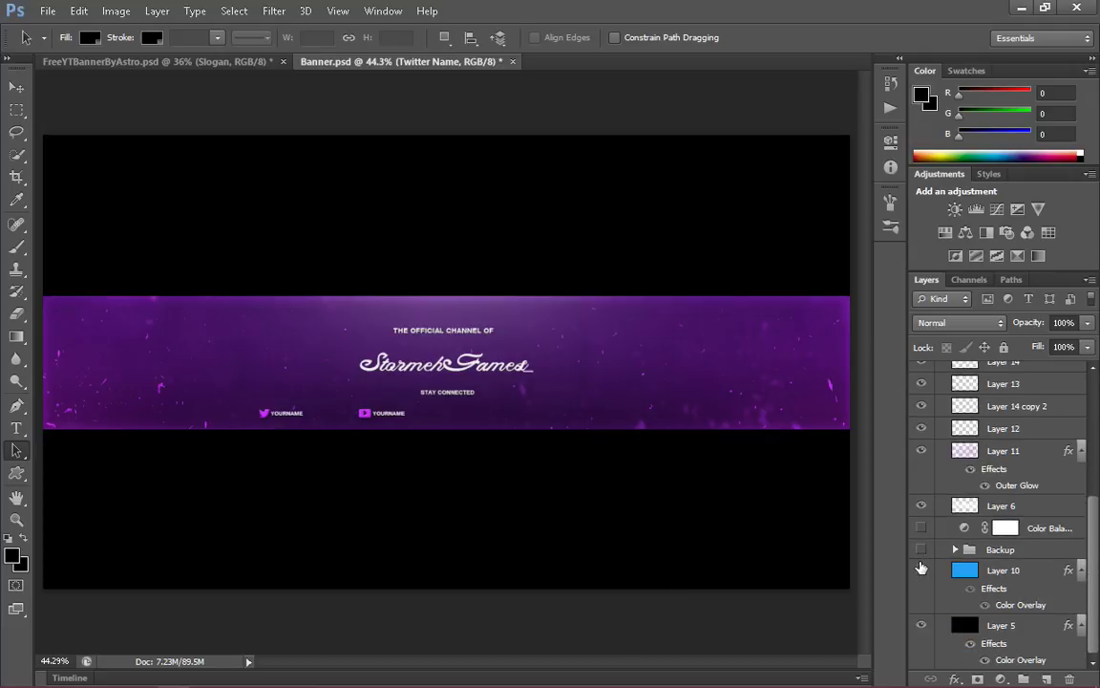
left_click(921, 569)
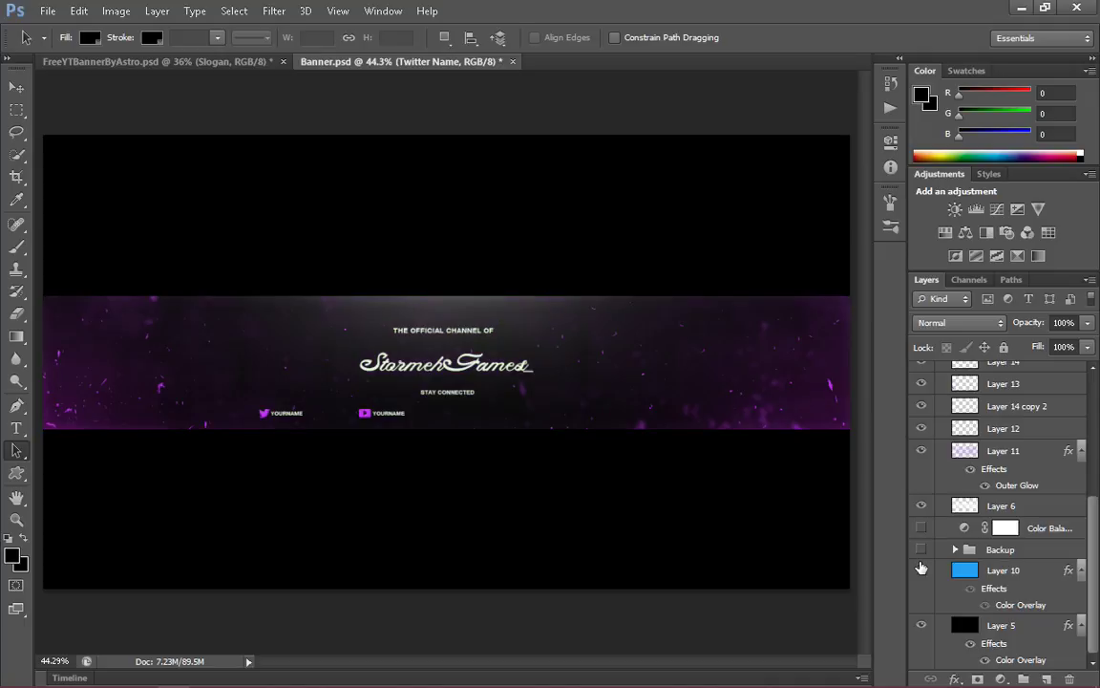
left_click(921, 528)
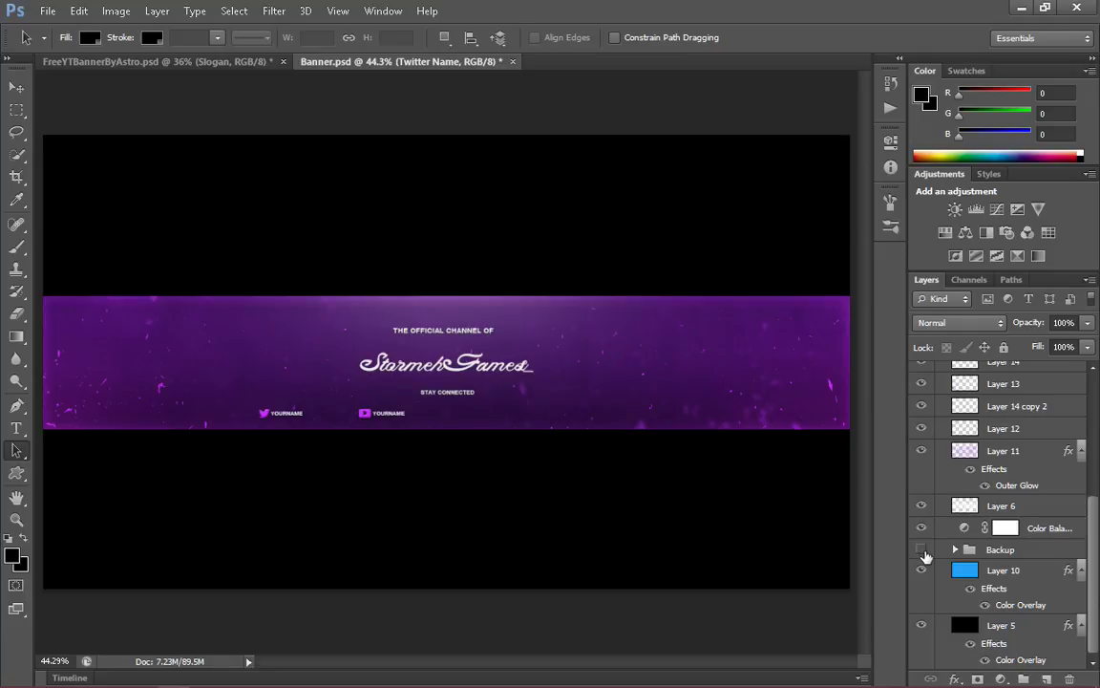
left_click(923, 551)
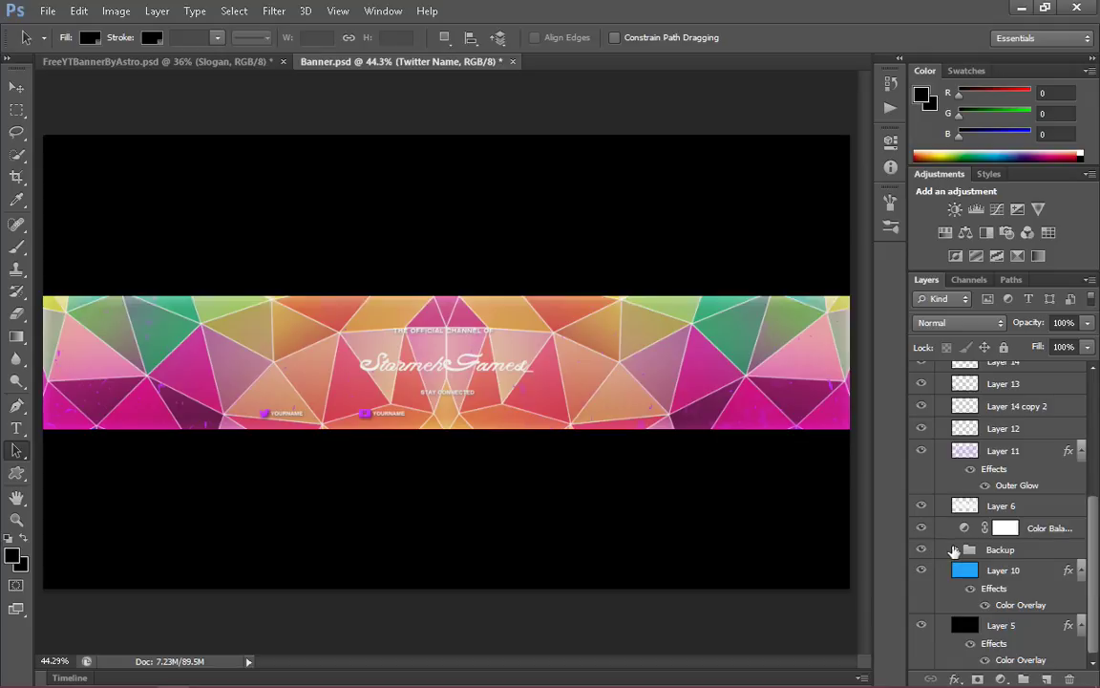
left_click(955, 550)
scroll(962, 513, "down", 1)
scroll(962, 512, "down", 1)
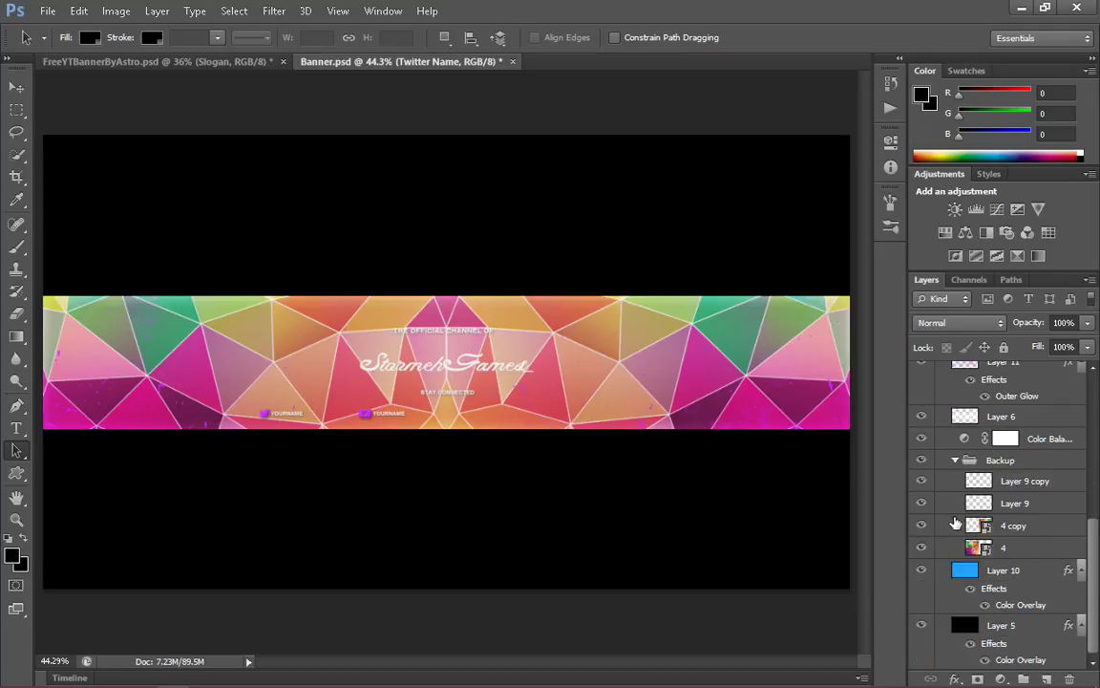
left_click(923, 460)
left_click(955, 460)
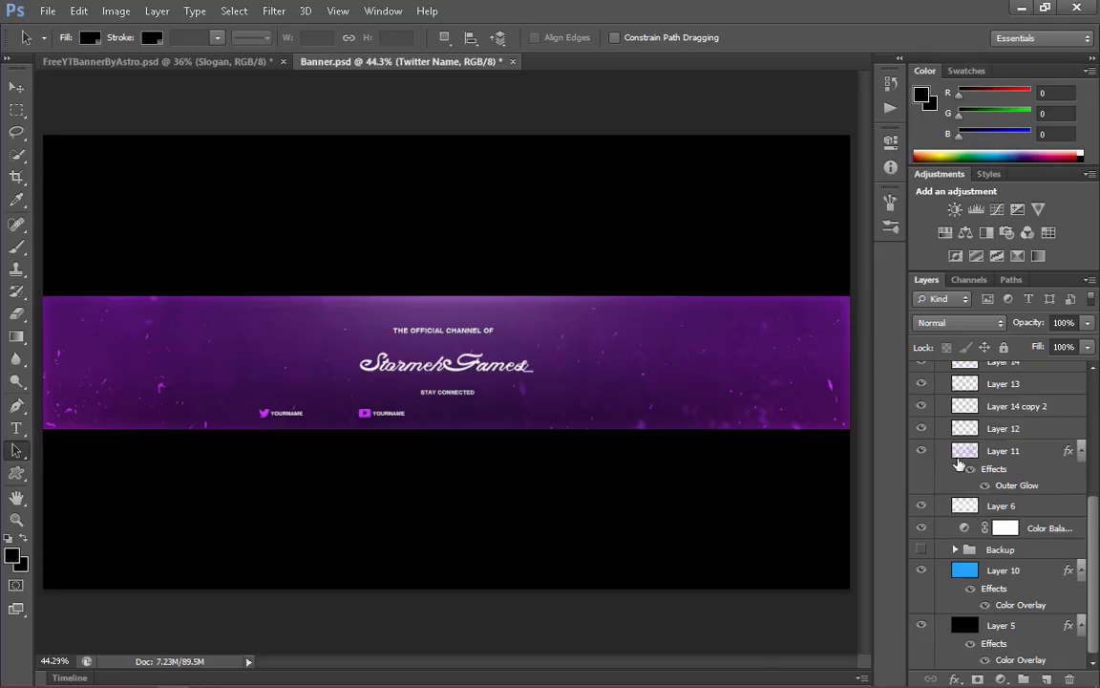
left_click(921, 624)
left_click(922, 626)
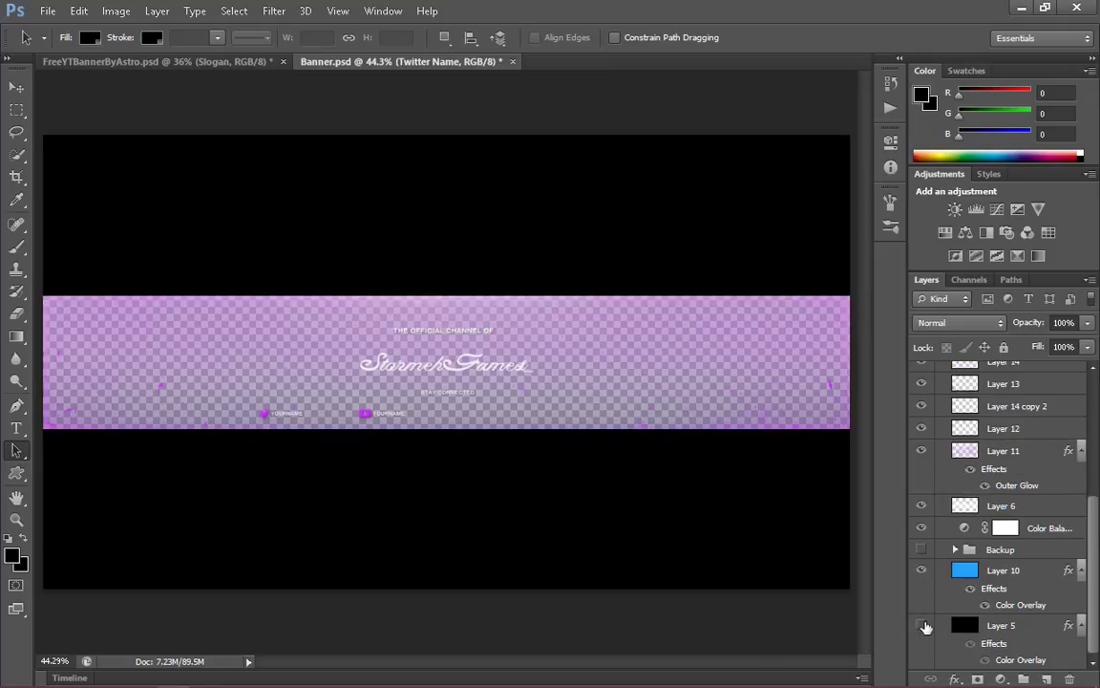
left_click(923, 625)
left_click(923, 625)
scroll(934, 504, "up", 3)
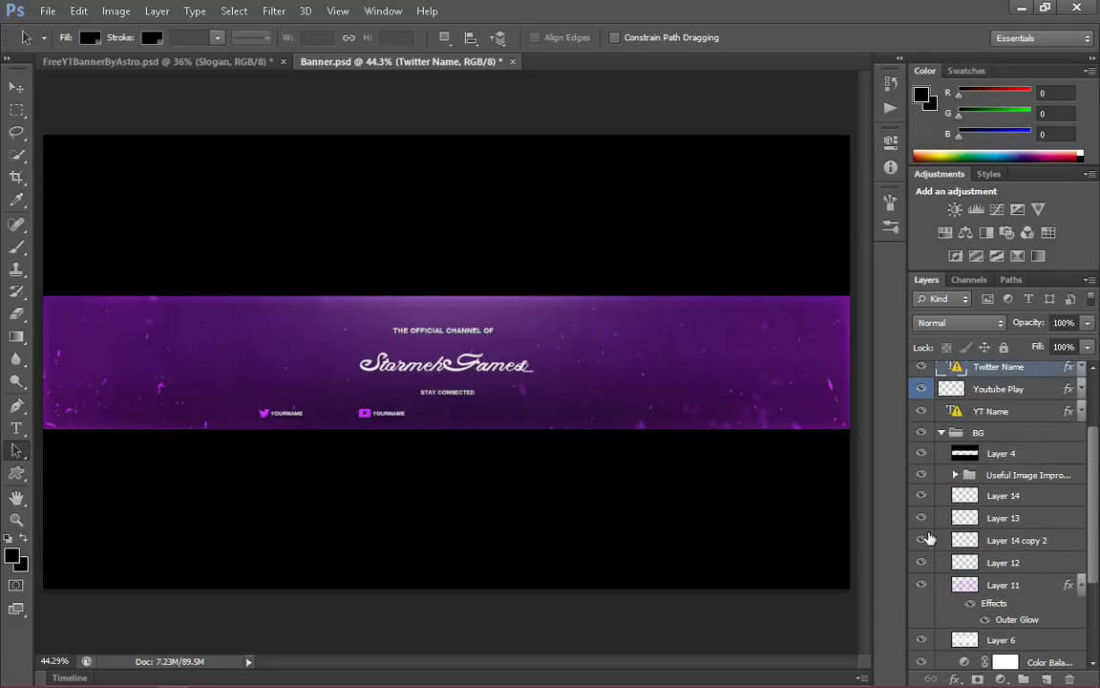
scroll(952, 518, "up", 3)
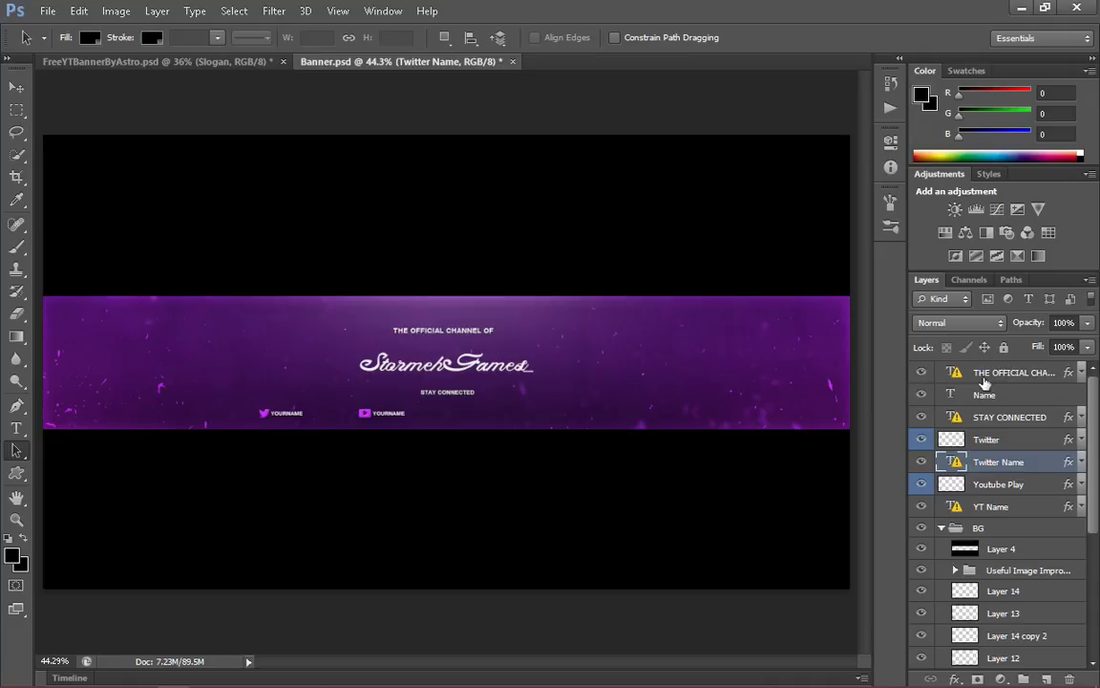
- Clear all guides in FreeYTBannerByAstro.psd, then return to the Banner.psd document
left_click(187, 55)
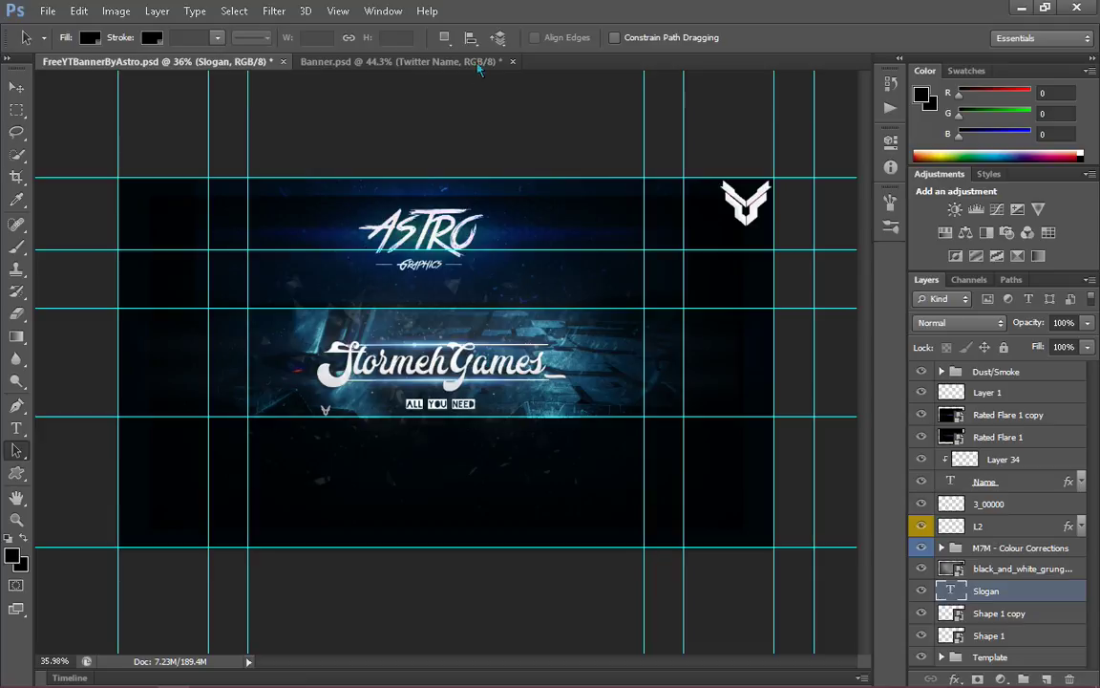
left_click(382, 10)
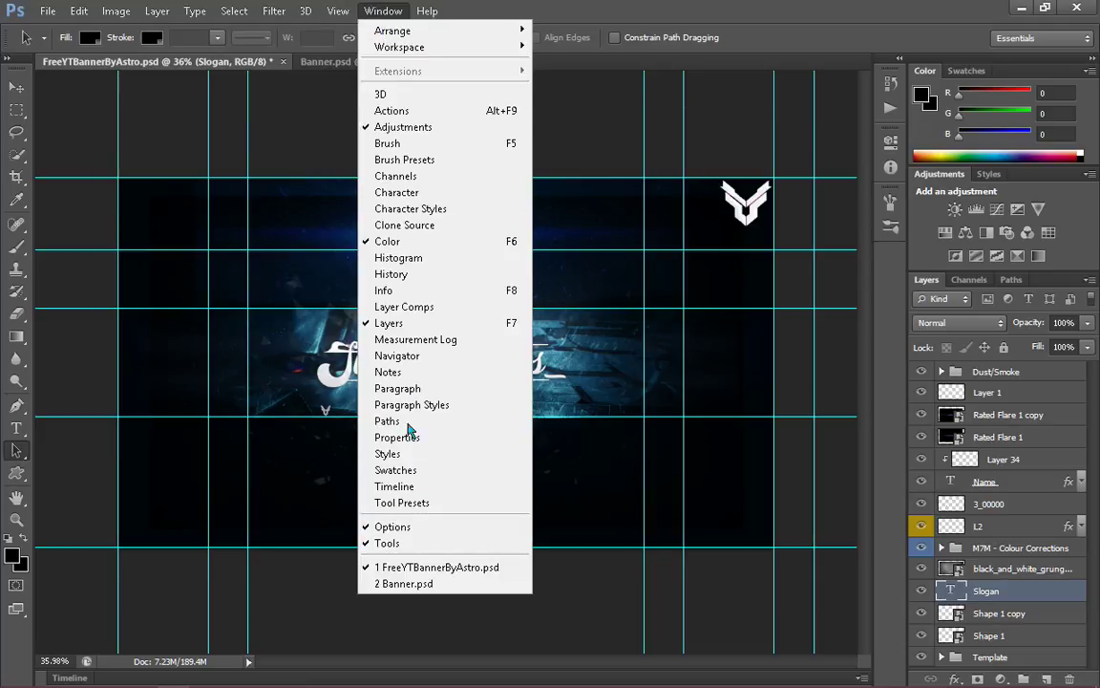
mouse_move(337, 10)
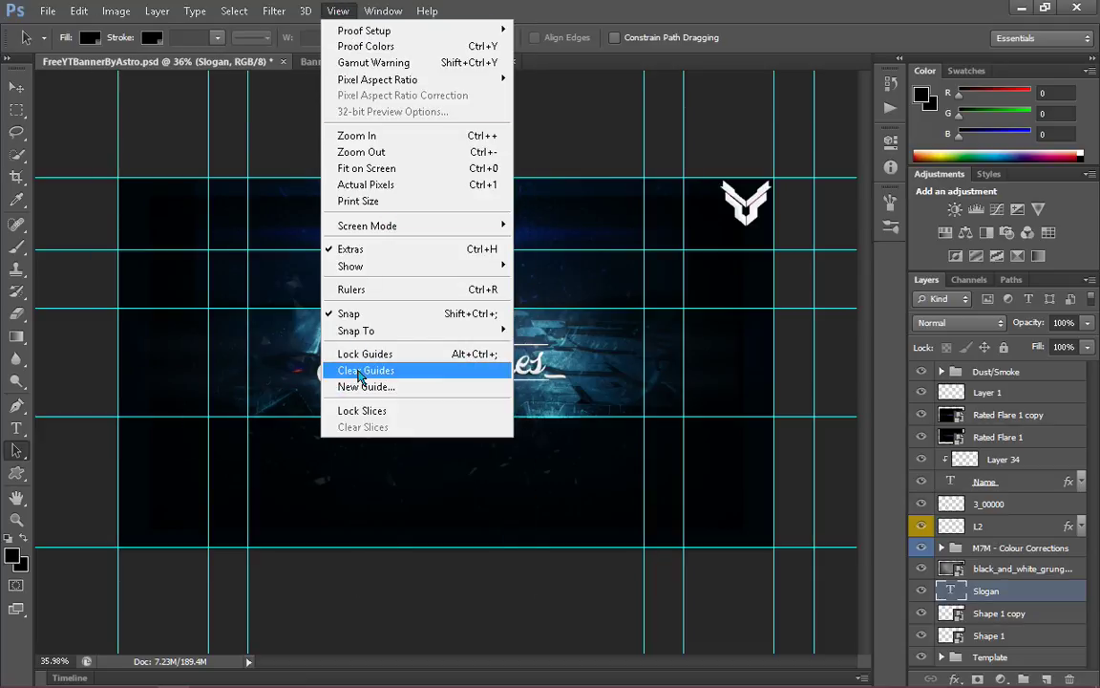
left_click(359, 371)
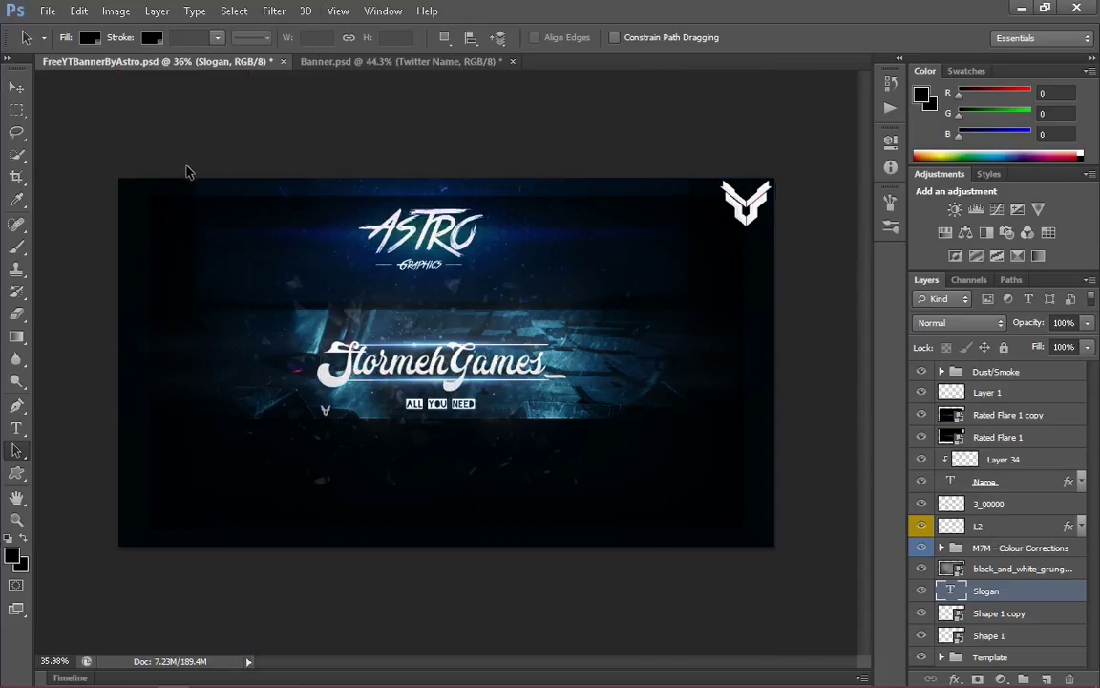
key("z")
key("a")
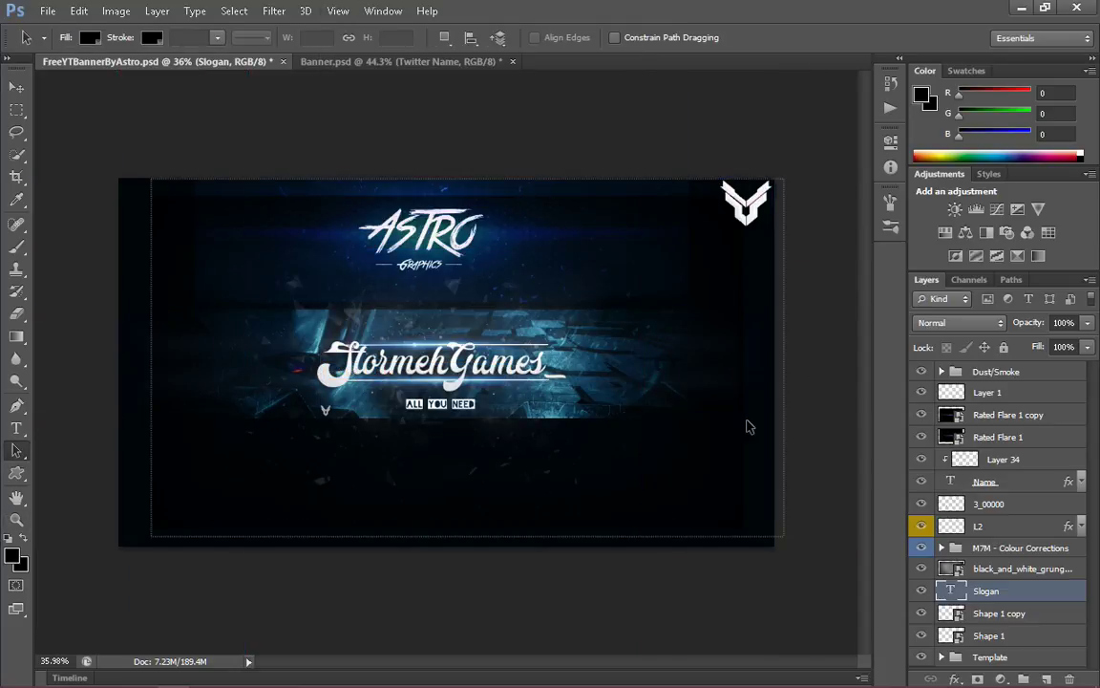
left_click(385, 61)
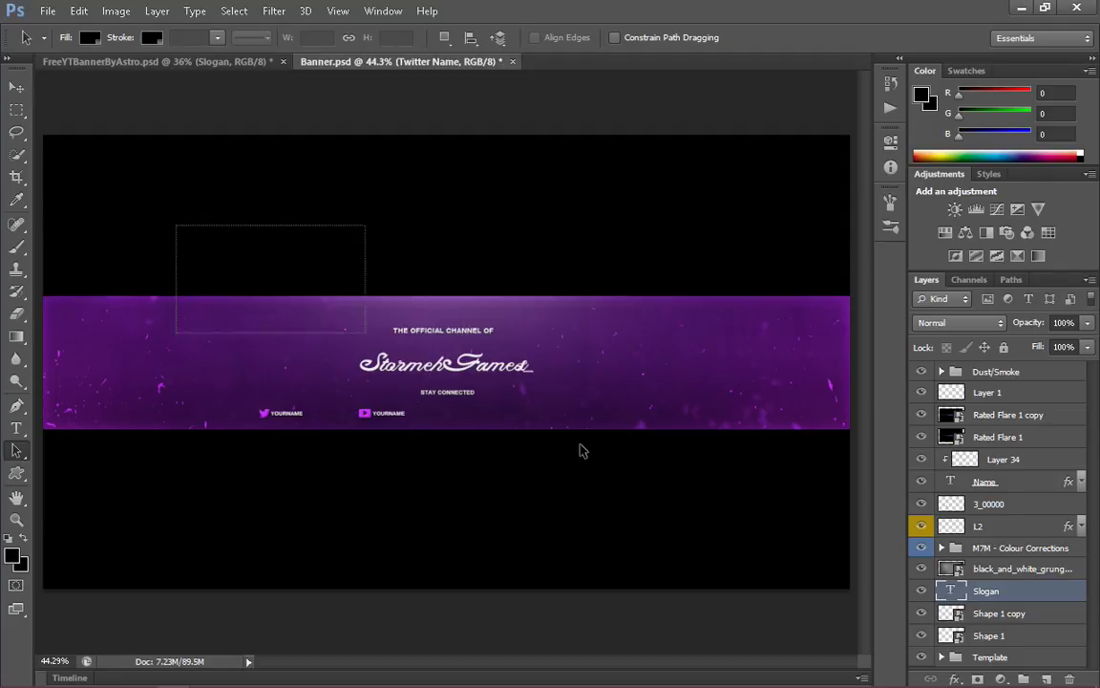